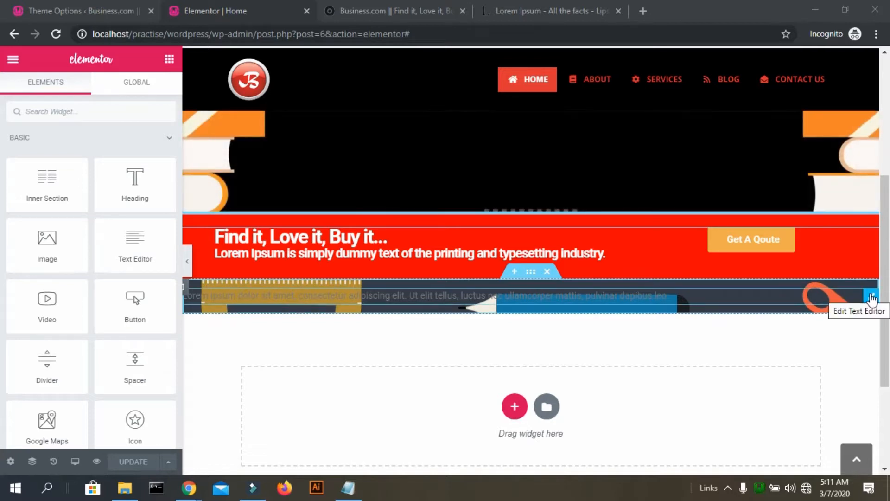
# - Open the text widget below the red banner for editing and append two copies of its Lorem ipsum paragraph
pyautogui.click(871, 299)
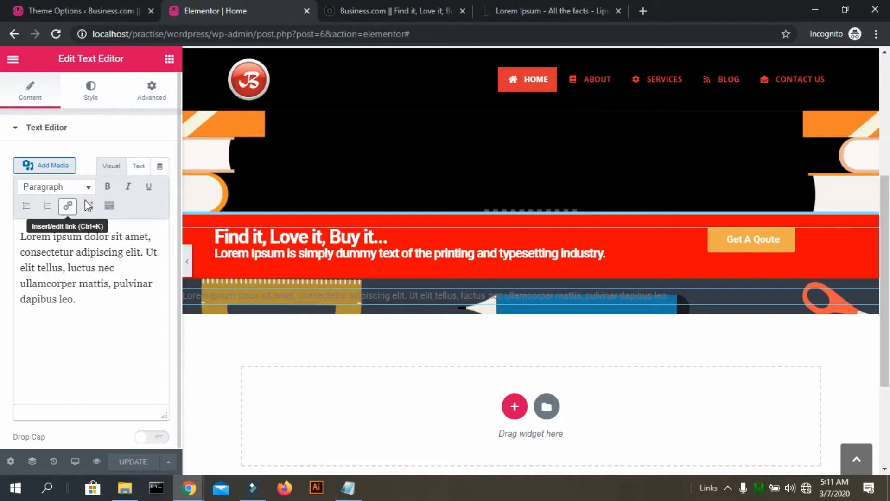
pyautogui.click(98, 243)
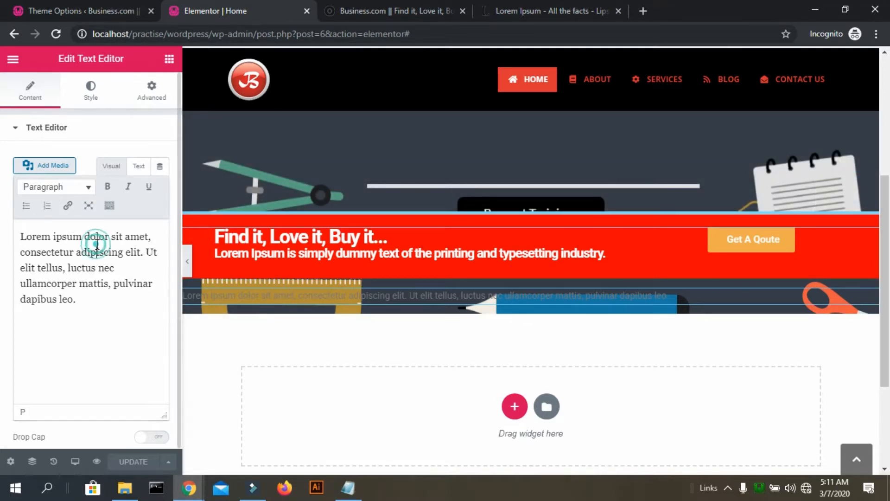
pyautogui.moveTo(20, 235); pyautogui.dragTo(95, 294)
pyautogui.hotkey('ctrl', 'c')
pyautogui.click(94, 294)
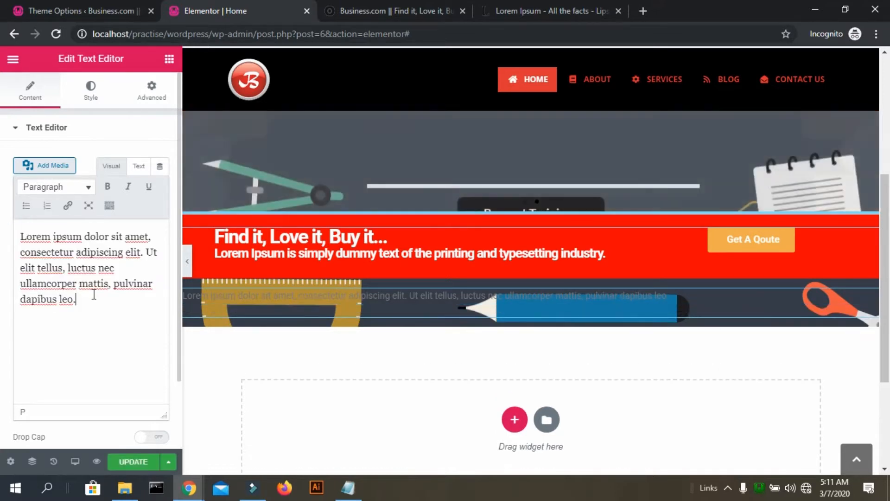
pyautogui.hotkey('ctrl', 'v')
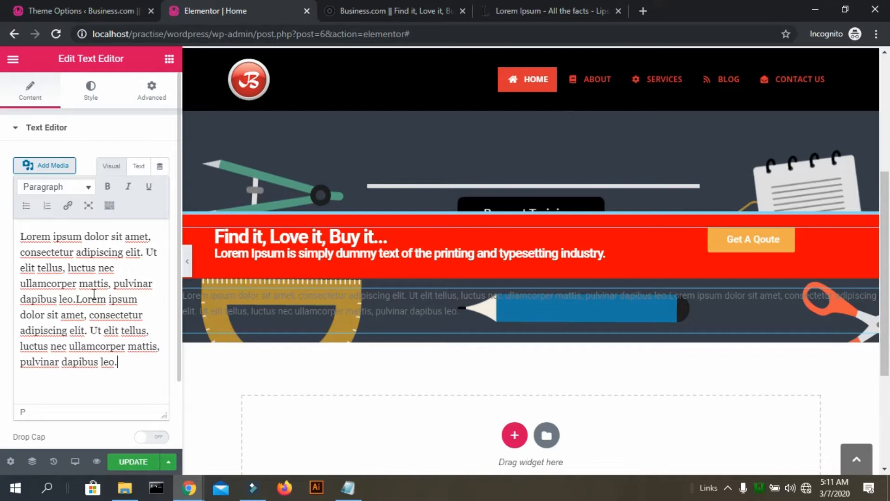
pyautogui.hotkey('ctrl', 'v')
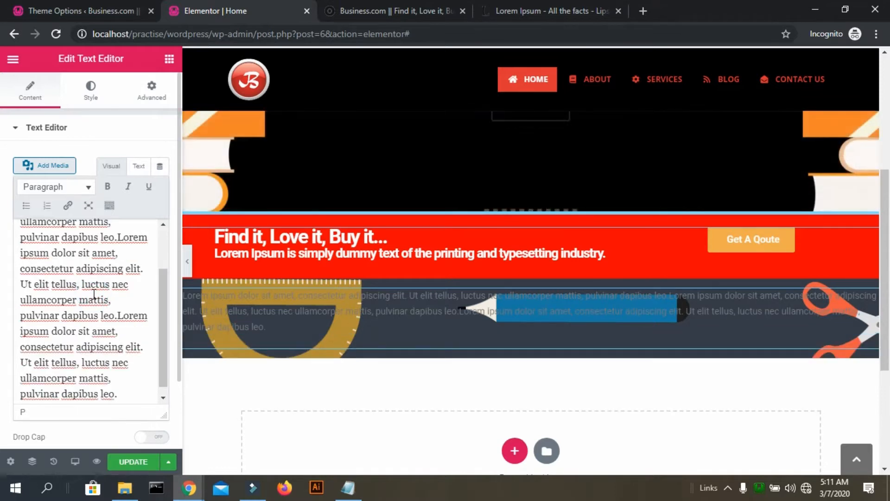
# - Add the line "I am Bexpert Trainer" above the Lorem ipsum paragraph
pyautogui.scroll(3, 39, 231)
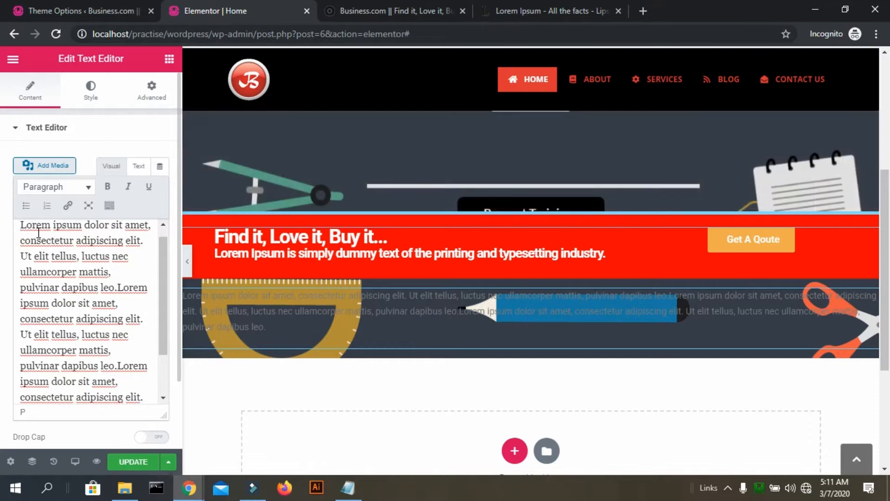
pyautogui.press('Return')
pyautogui.press('Up')
pyautogui.write('I am')
pyautogui.write(' Header')
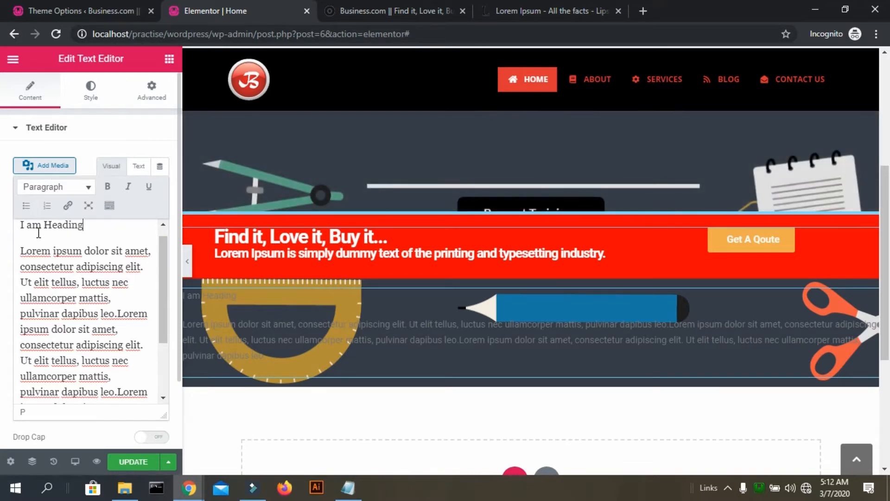
pyautogui.write('Bexpeer')
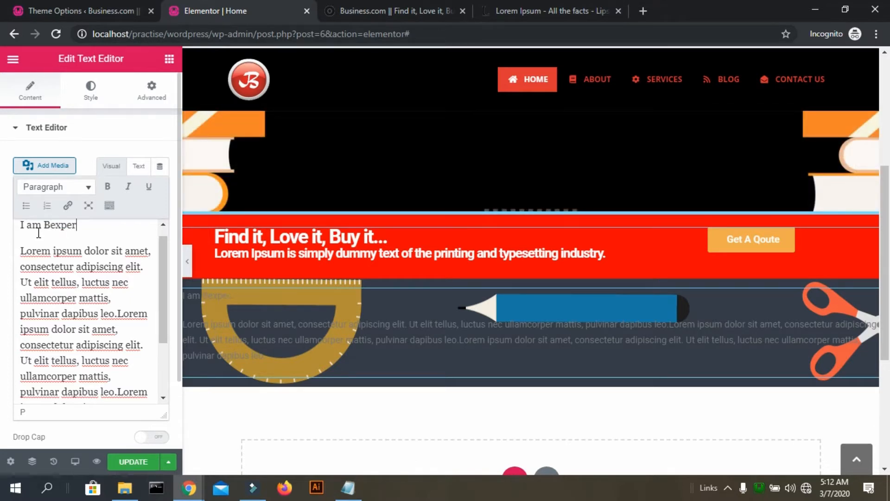
pyautogui.write(' Trainer')
# - Format the line "I am Bexpert Trainer" as Heading 1
pyautogui.click(89, 188)
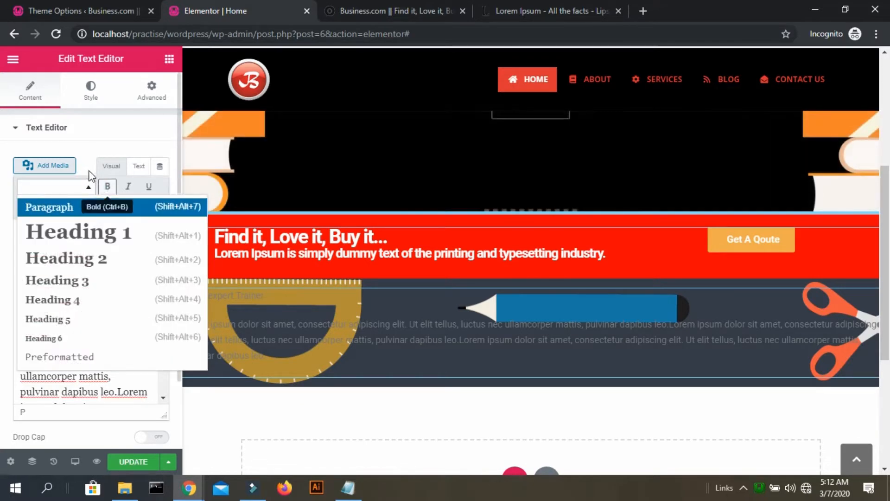
pyautogui.click(89, 165)
pyautogui.moveTo(127, 232); pyautogui.dragTo(23, 232)
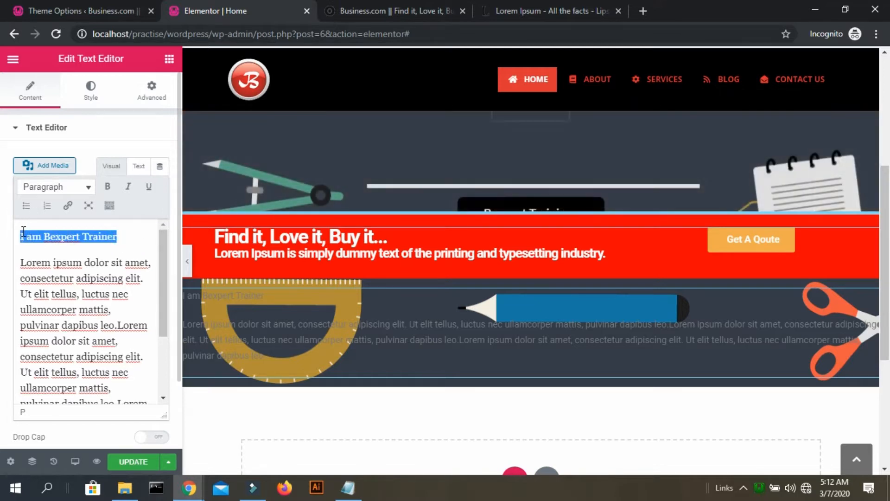
pyautogui.click(83, 188)
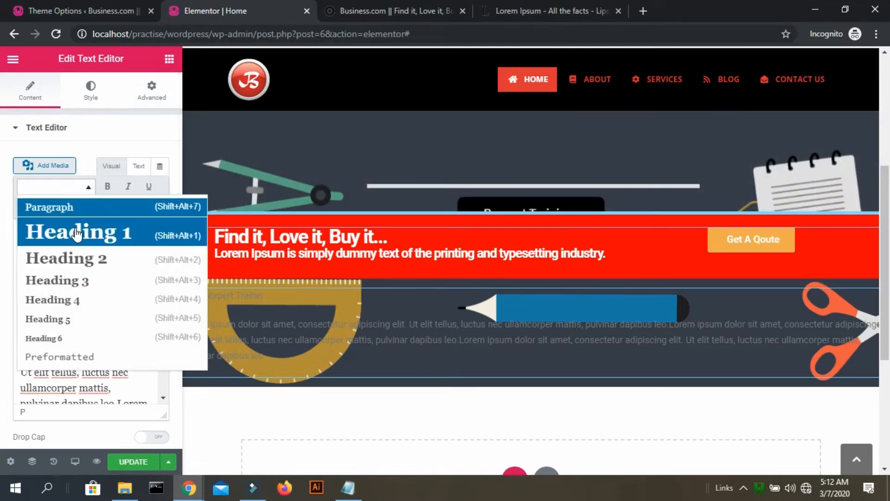
pyautogui.click(74, 242)
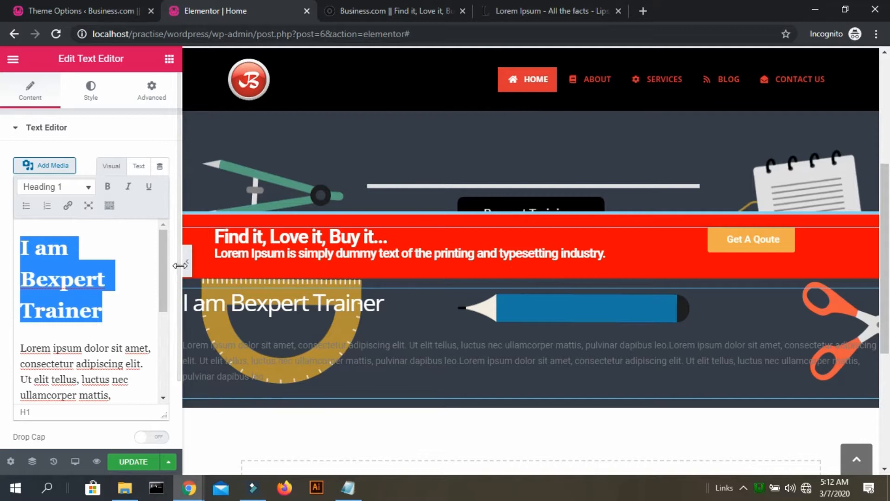
# - Try to close the gap between the heading and the paragraph, and undo the edits
pyautogui.click(163, 274)
pyautogui.moveTo(162, 281); pyautogui.dragTo(162, 288)
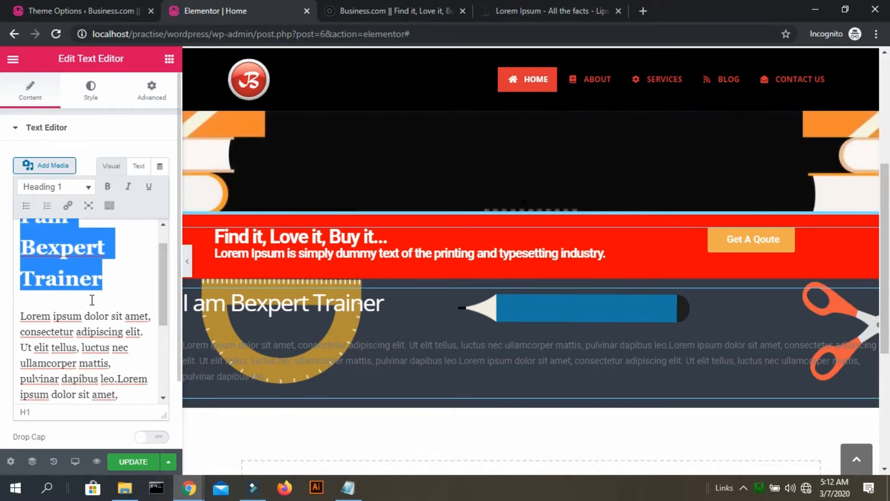
pyautogui.click(89, 299)
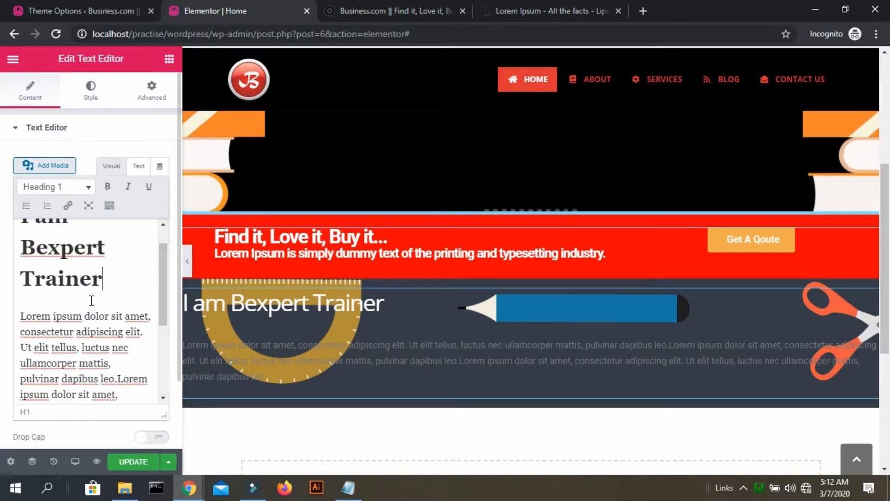
pyautogui.press('BackSpace')
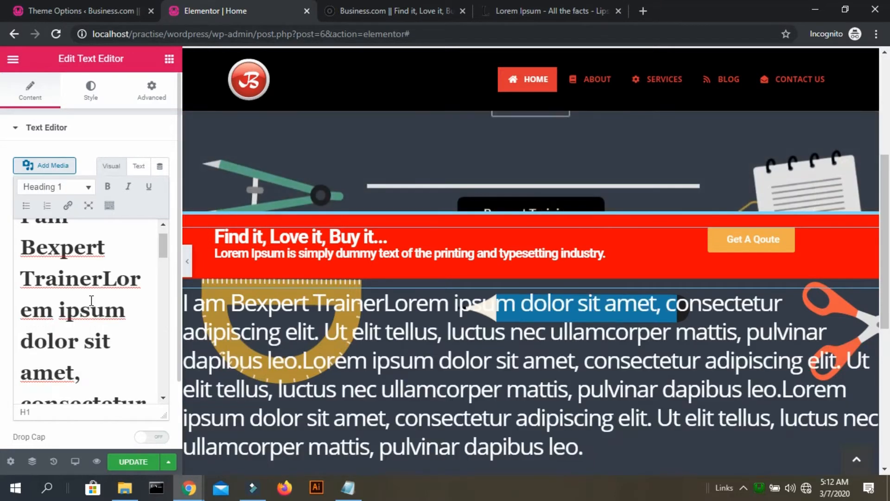
pyautogui.press('Return')
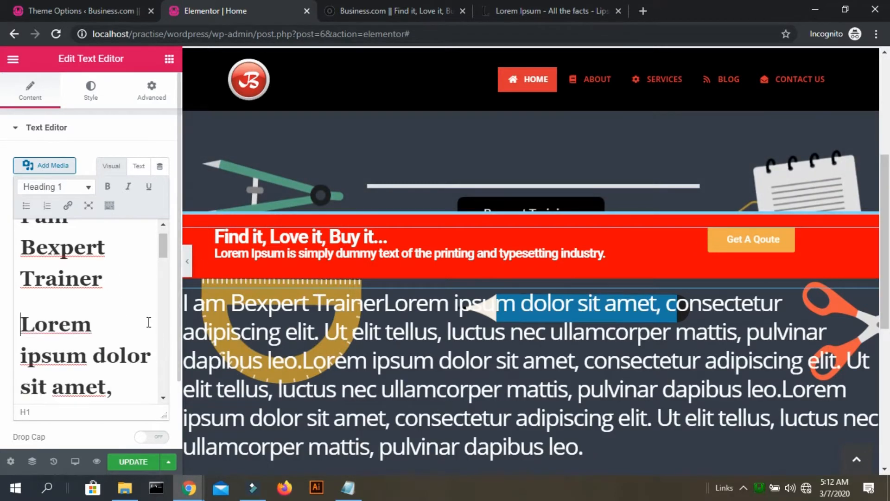
pyautogui.hotkey('ctrl', 'z')
pyautogui.hotkey('ctrl', 'z')
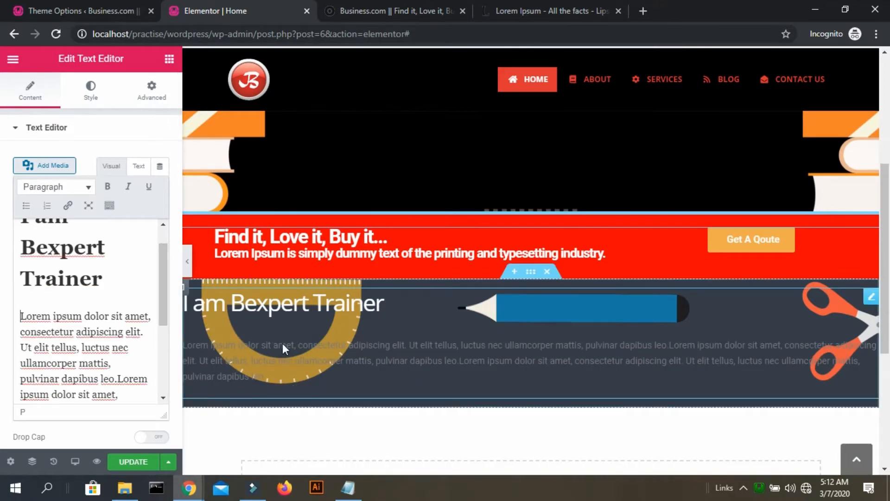
# - Turn on the drop cap for the text widget and turn it off again
pyautogui.moveTo(161, 283); pyautogui.dragTo(172, 393)
pyautogui.click(161, 436)
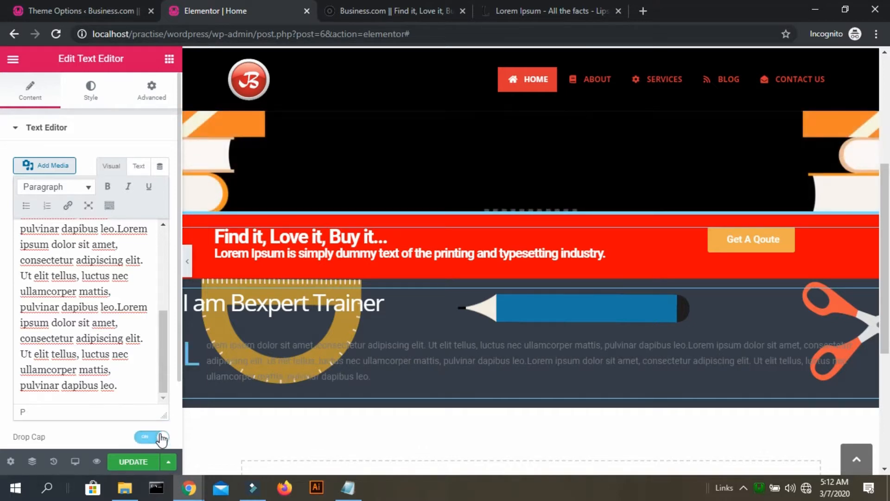
pyautogui.click(193, 357)
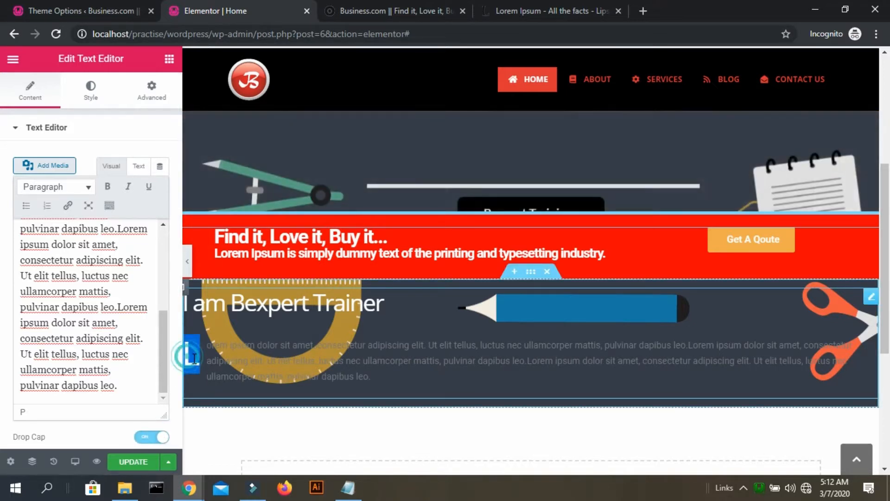
pyautogui.click(158, 436)
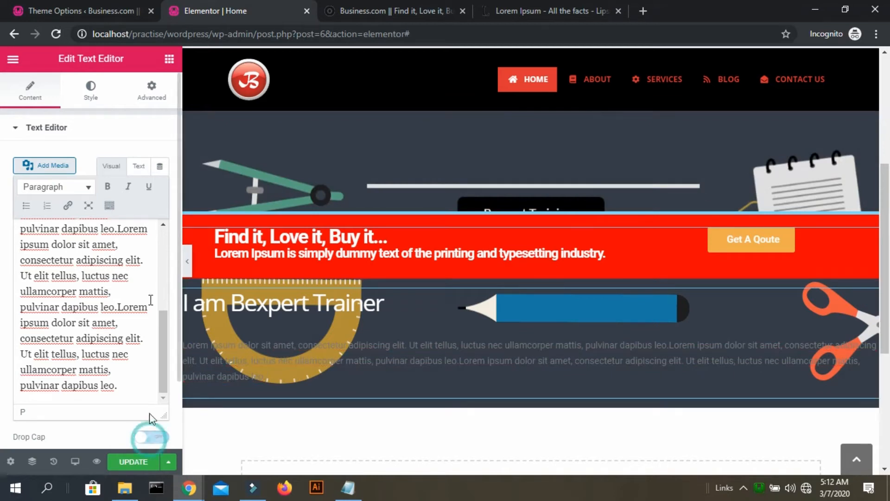
# - View the text widget's HTML source and its dynamic tag options, and return to the visual editor
pyautogui.click(139, 168)
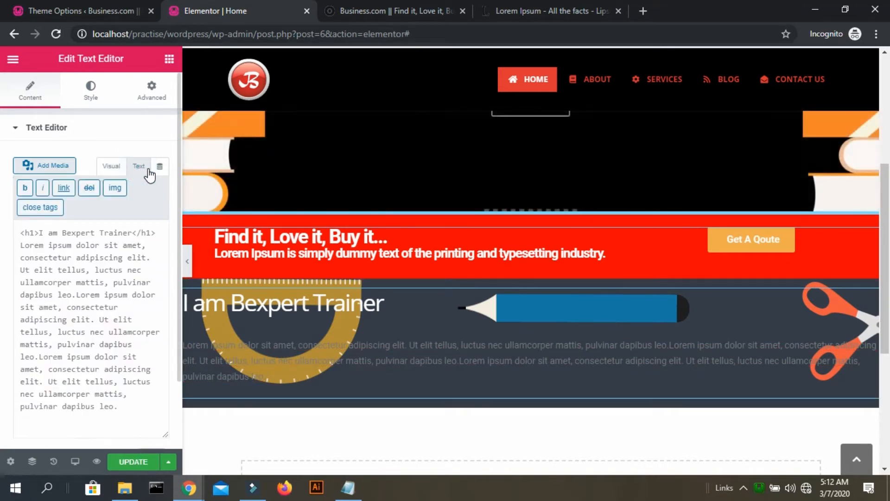
pyautogui.click(153, 170)
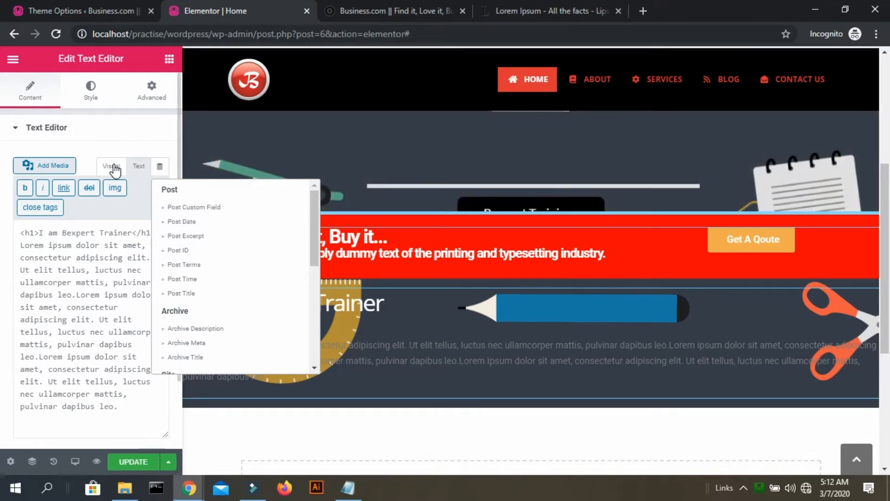
pyautogui.click(114, 168)
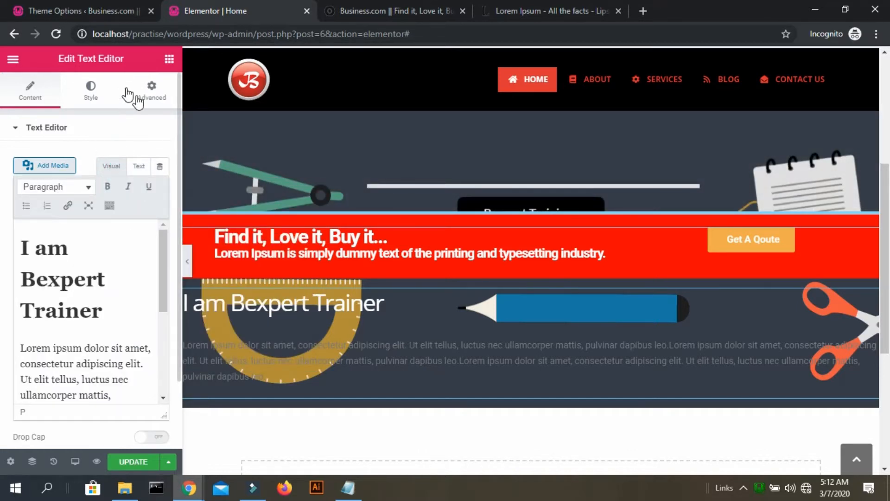
# - Center-align the heading and paragraph of the text widget
pyautogui.moveTo(179, 138); pyautogui.dragTo(185, 113)
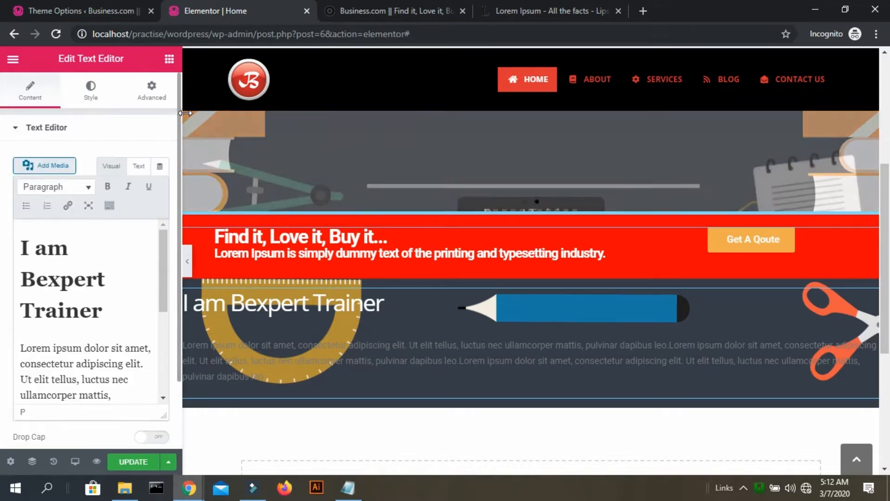
pyautogui.click(93, 98)
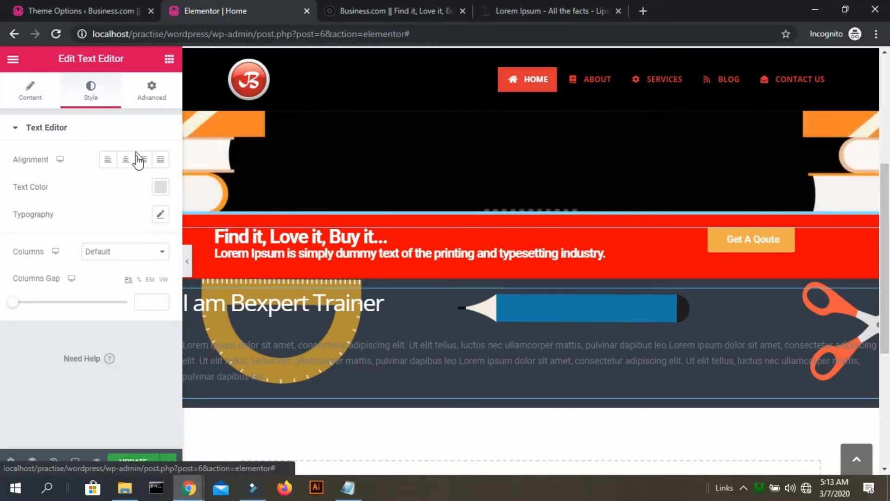
pyautogui.click(126, 160)
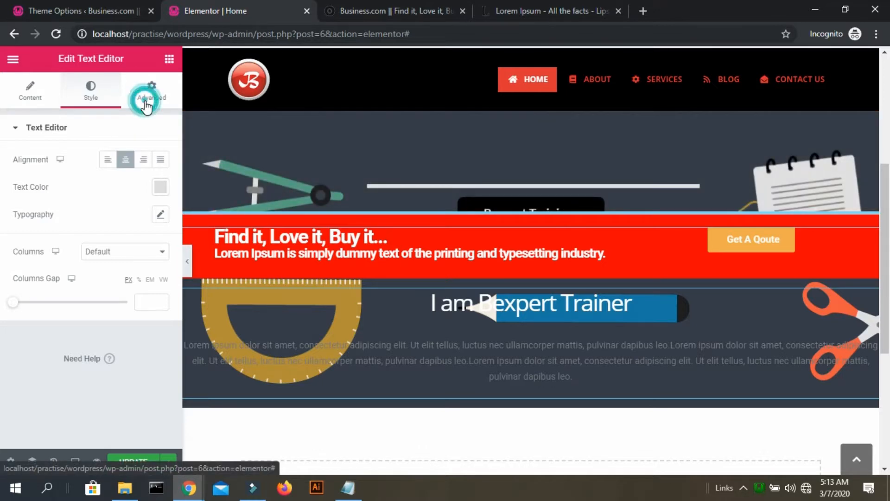
# - Unlink the text widget's padding values and set the right padding to 50 px
pyautogui.click(147, 97)
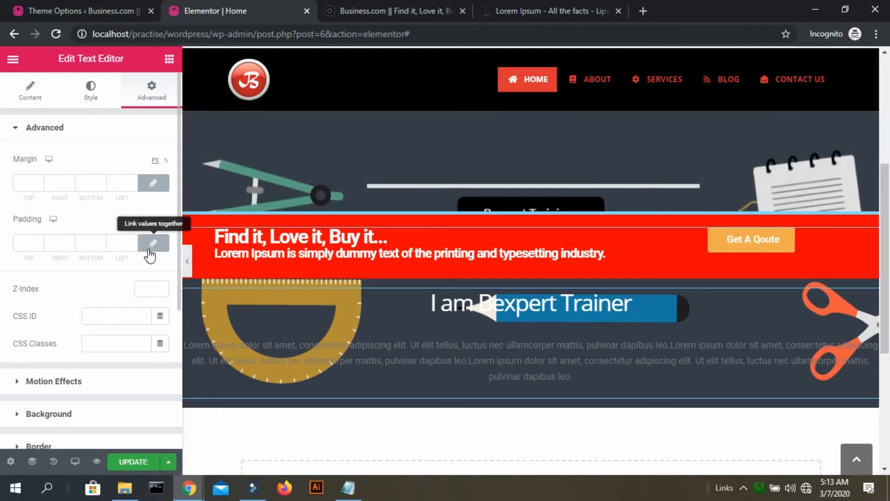
pyautogui.click(150, 252)
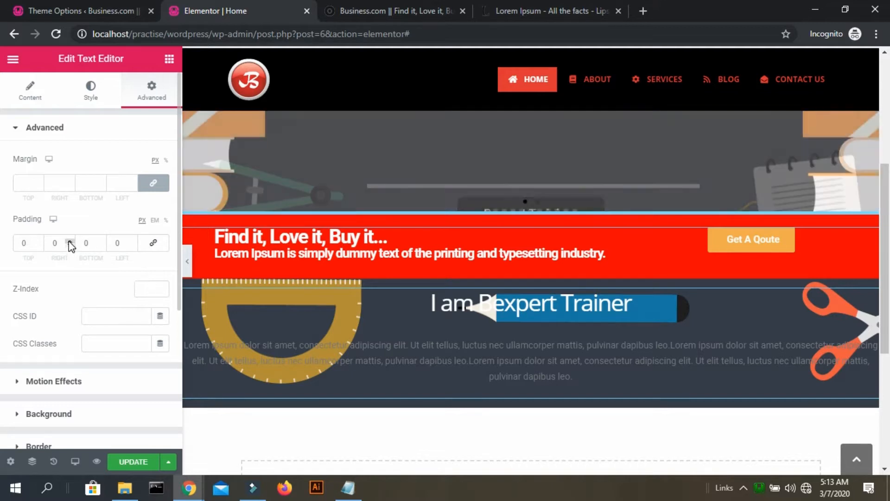
pyautogui.click(70, 241)
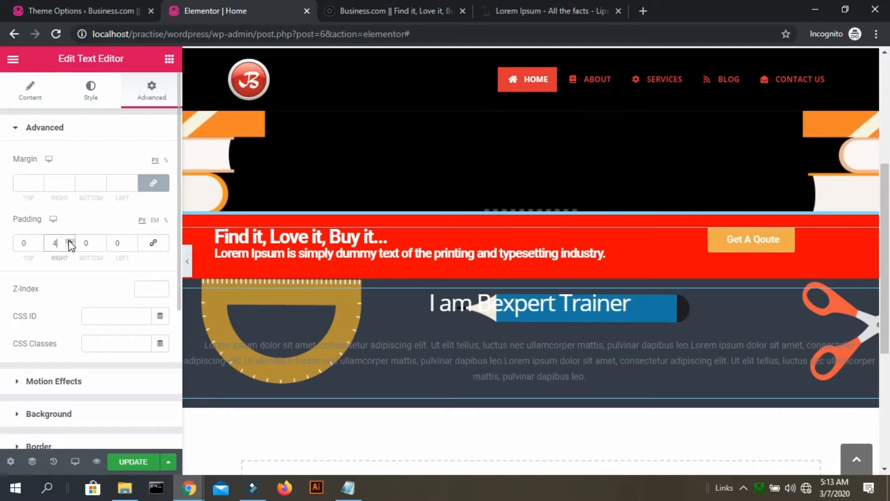
pyautogui.write('11')
# - Try right padding values of 100 px and 150 px on the text widget
pyautogui.moveTo(64, 243); pyautogui.dragTo(35, 243)
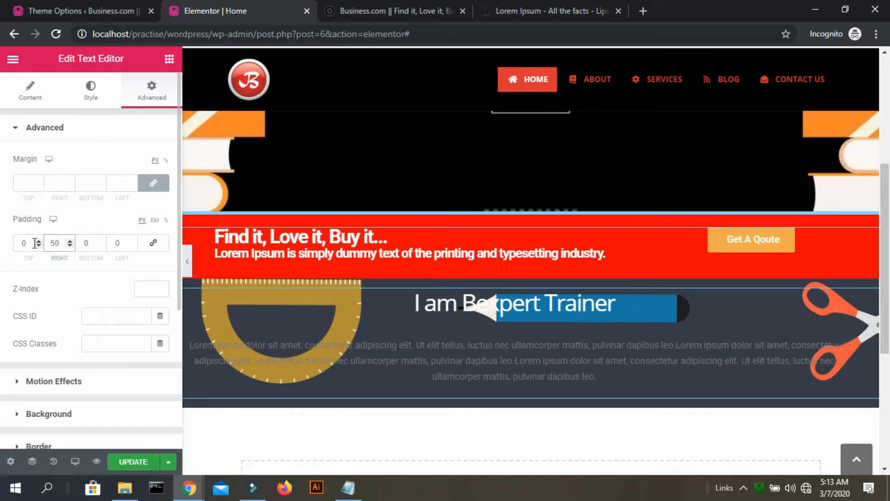
pyautogui.write('0100')
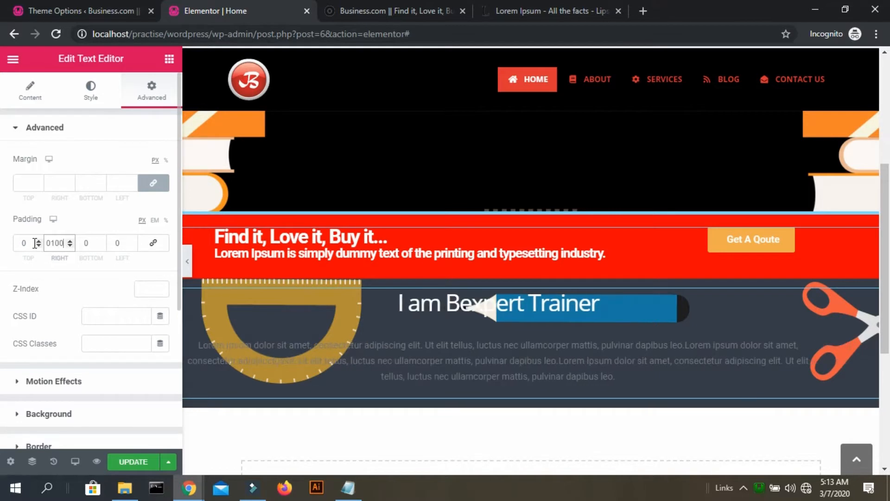
pyautogui.press('BackSpace')
pyautogui.press('BackSpace')
pyautogui.press('BackSpace')
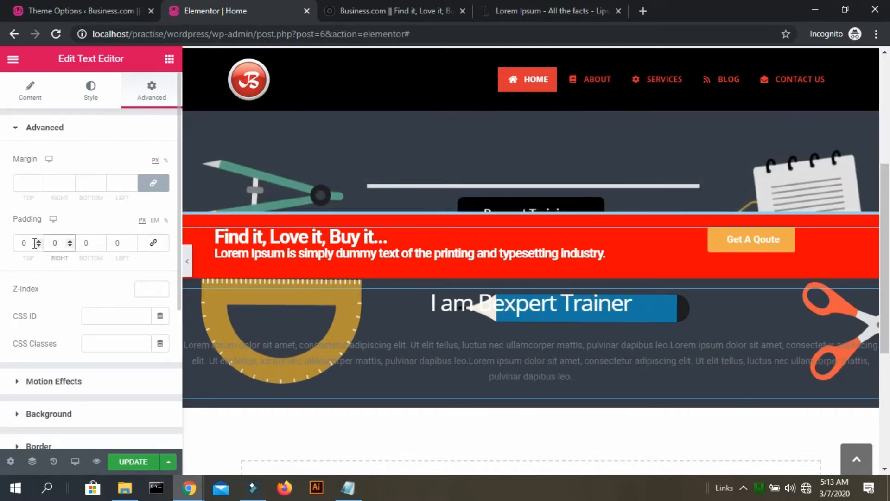
pyautogui.write('150')
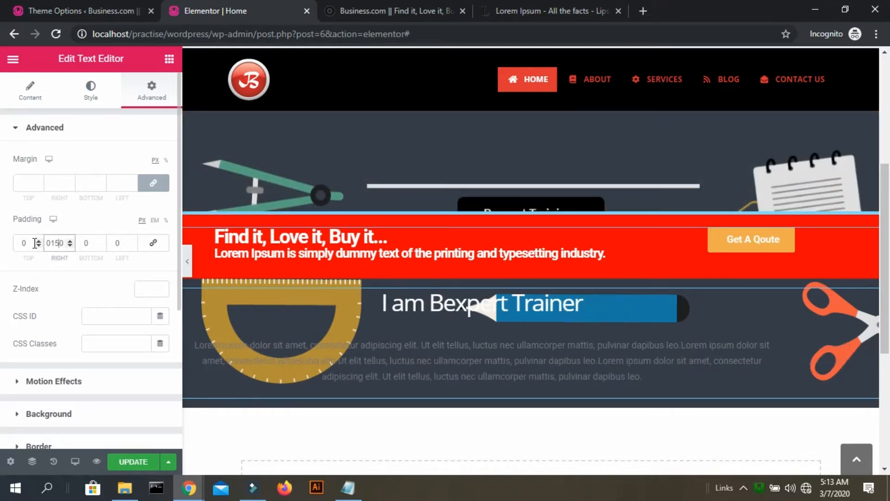
pyautogui.press('Left')
pyautogui.press('BackSpace')
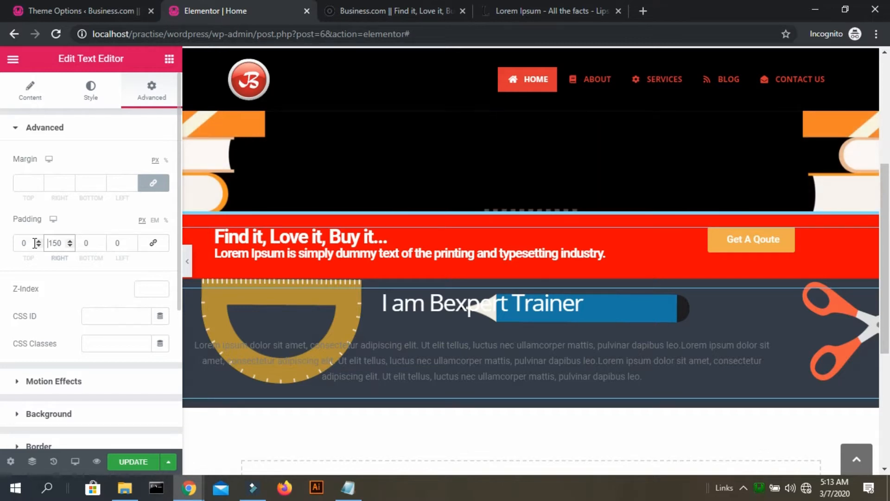
# - Set the text widget's right and left padding to 100 px each
pyautogui.press('BackSpace')
pyautogui.write('0')
pyautogui.click(124, 247)
pyautogui.write('100')
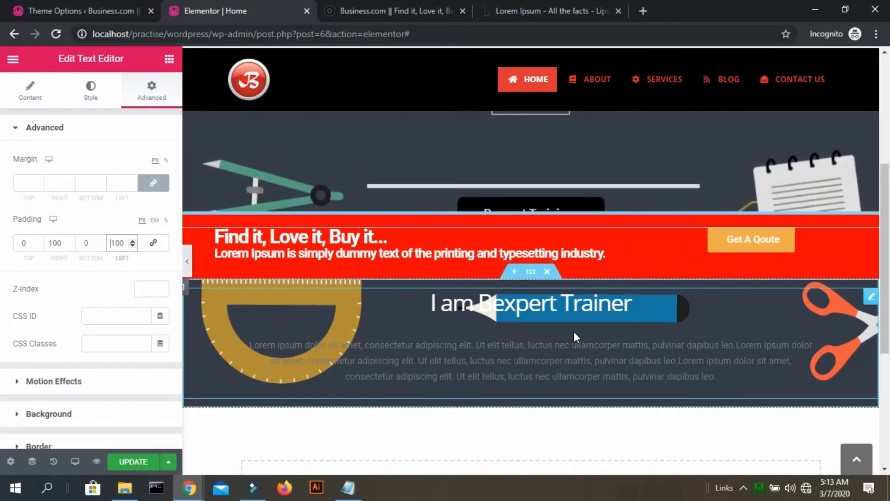
# - Set the linked padding of the section holding the heading and paragraph to 73 px on all sides
pyautogui.scroll(-1, 788, 342)
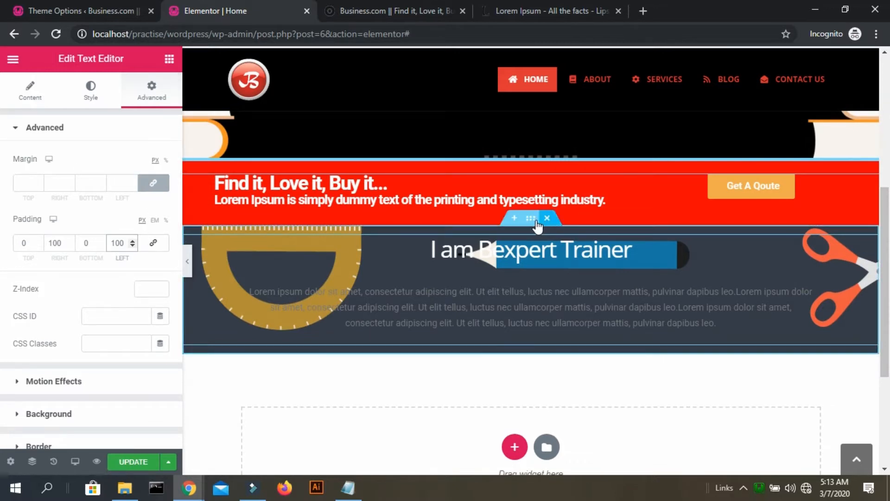
pyautogui.click(533, 222)
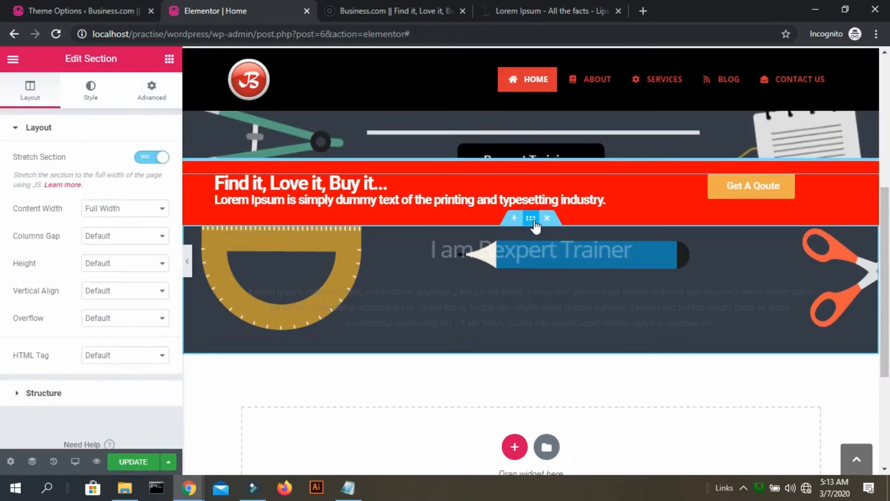
pyautogui.click(156, 89)
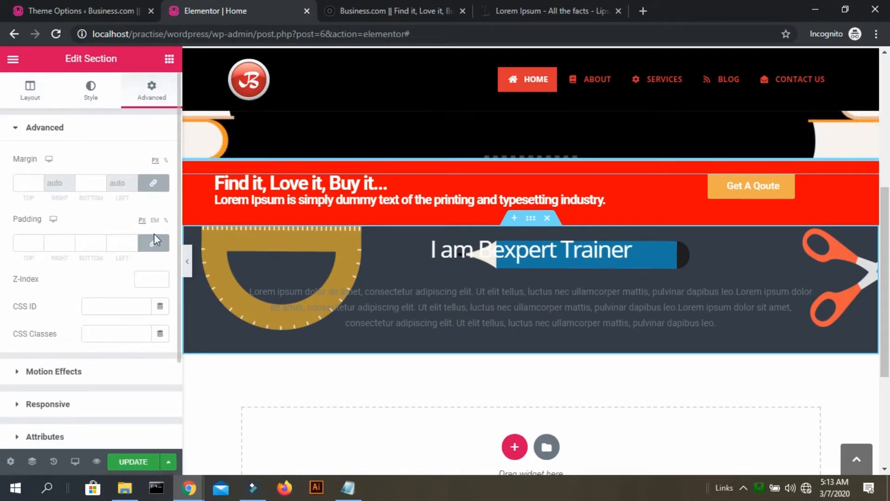
pyautogui.click(41, 246)
pyautogui.write('6')
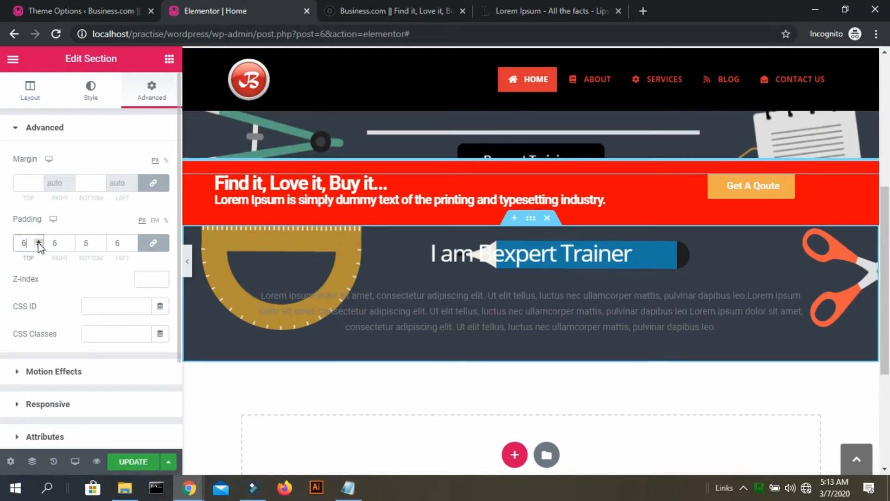
pyautogui.click(39, 243)
pyautogui.click(39, 243)
pyautogui.click(39, 243)
pyautogui.click(39, 243)
pyautogui.click(39, 243)
pyautogui.click(39, 243)
pyautogui.click(39, 243)
pyautogui.click(39, 243)
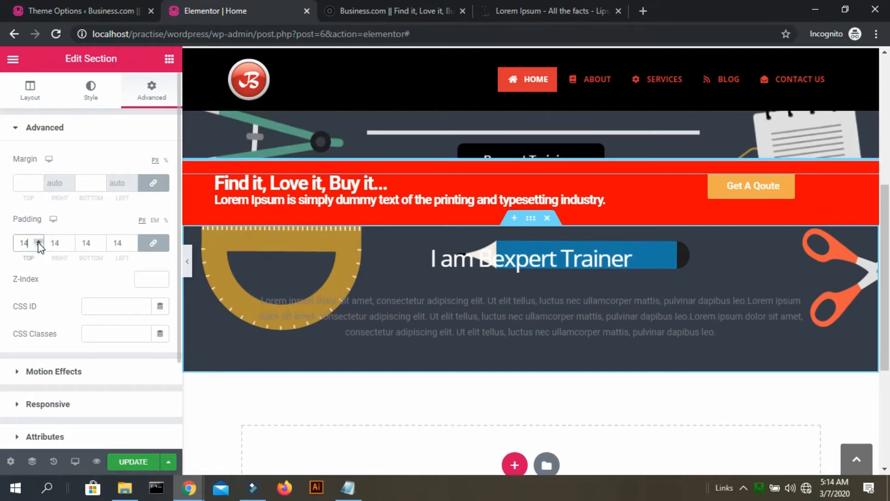
pyautogui.click(39, 243)
pyautogui.click(39, 243)
pyautogui.click(39, 243)
pyautogui.click(39, 243)
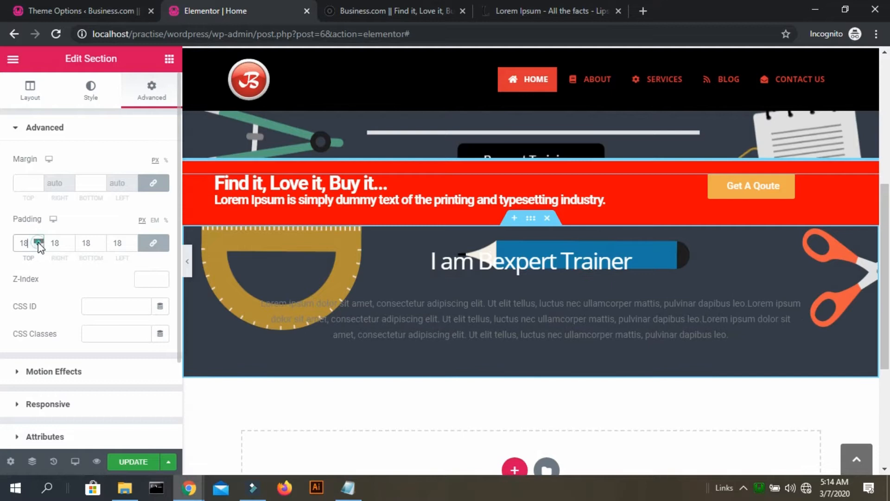
pyautogui.scroll(8, 39, 245)
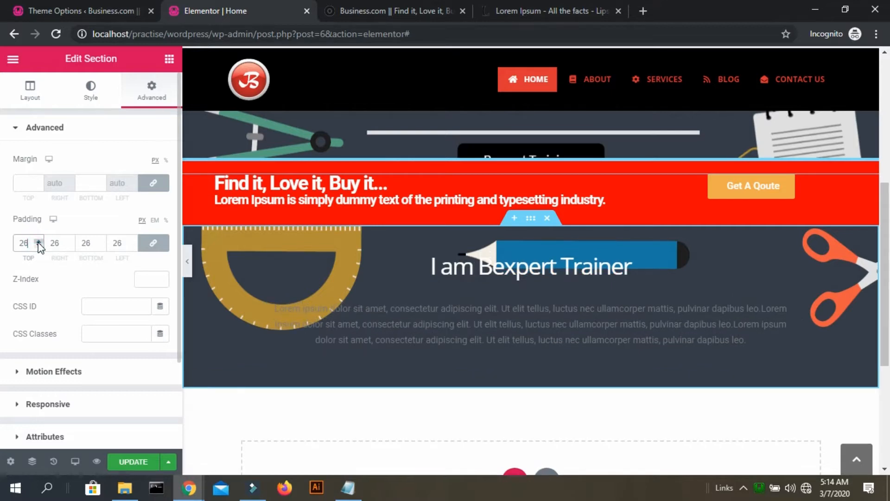
pyautogui.click(39, 243)
pyautogui.scroll(12, 39, 247)
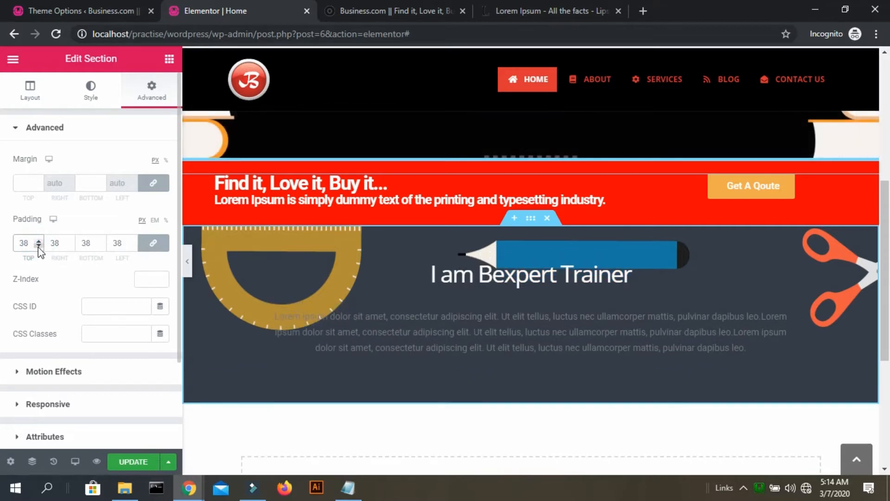
pyautogui.scroll(8, 41, 247)
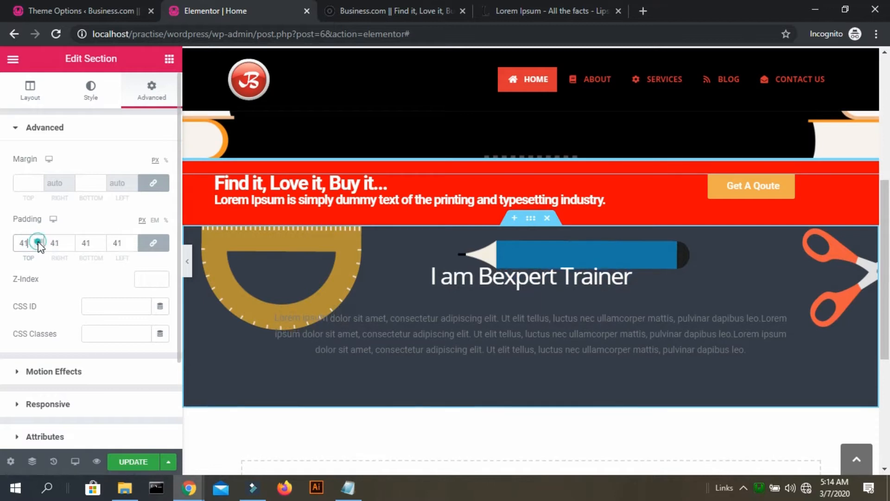
pyautogui.scroll(3, 41, 247)
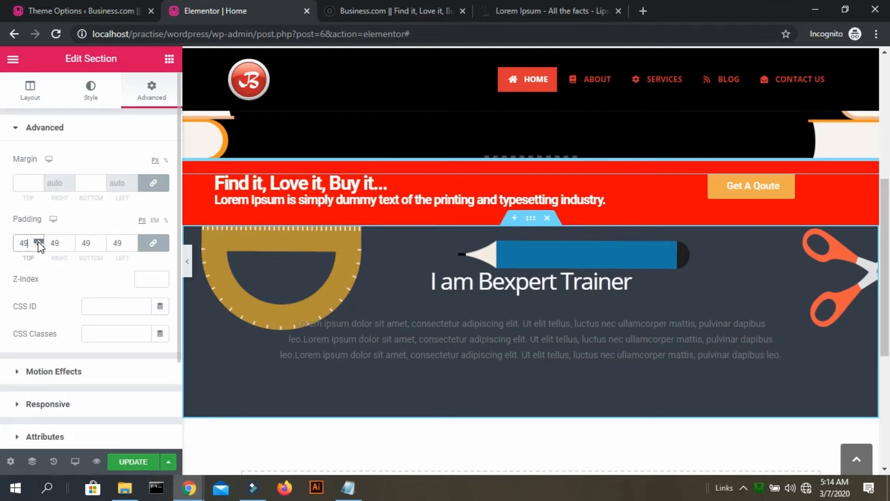
pyautogui.scroll(15, 69, 250)
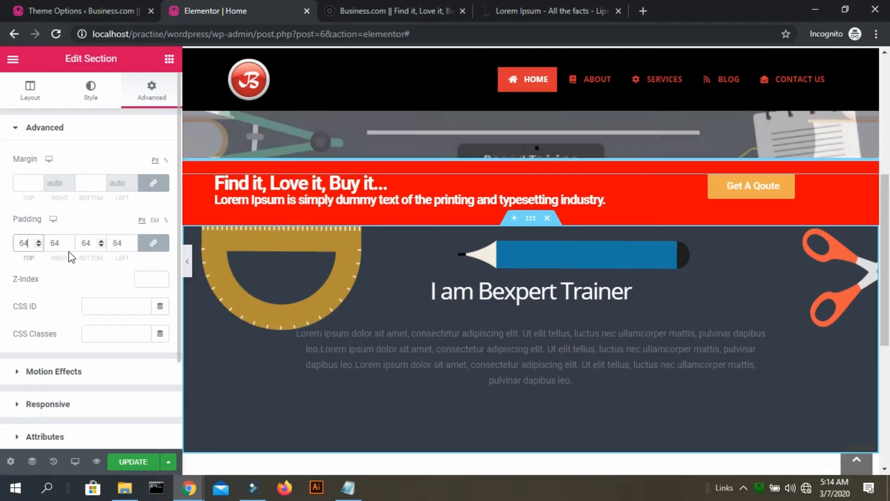
pyautogui.click(39, 241)
pyautogui.click(39, 241)
pyautogui.click(39, 242)
pyautogui.click(40, 242)
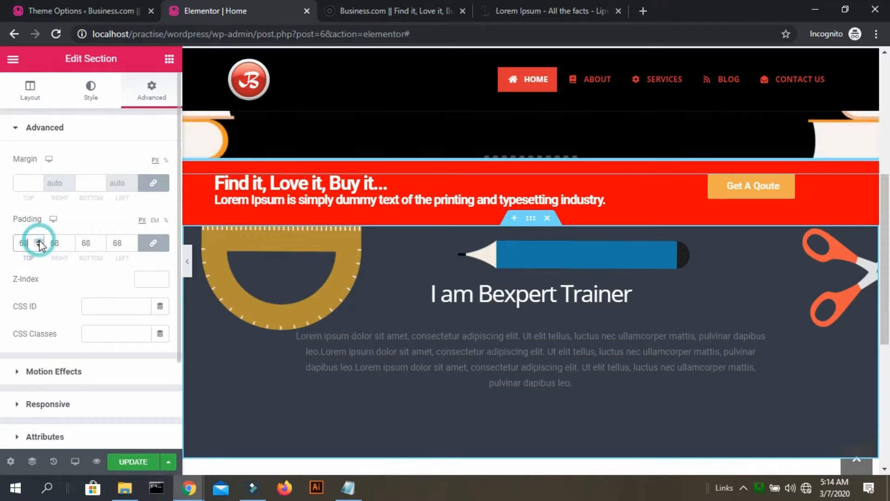
pyautogui.click(39, 241)
pyautogui.click(39, 242)
pyautogui.click(39, 242)
pyautogui.click(40, 241)
pyautogui.click(40, 241)
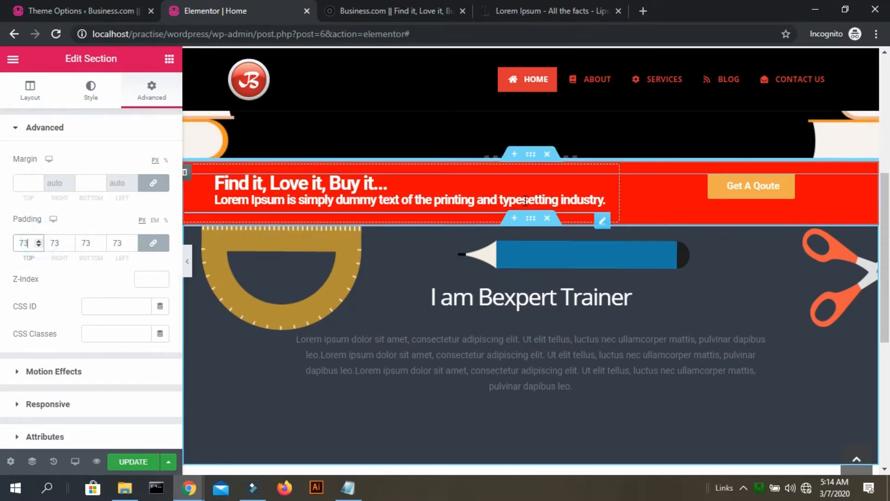
# - Try Center Center for the section's background image position, and set it to Top Center
pyautogui.scroll(-3, 524, 200)
pyautogui.scroll(2, 325, 190)
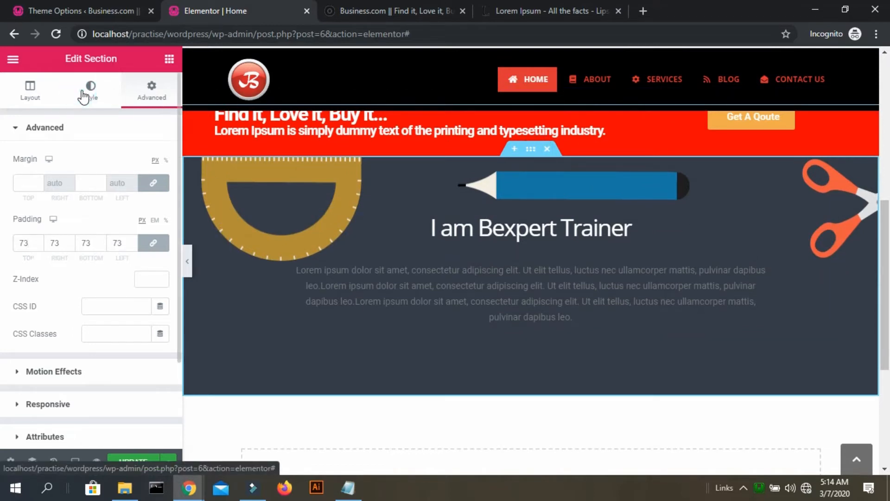
pyautogui.click(98, 96)
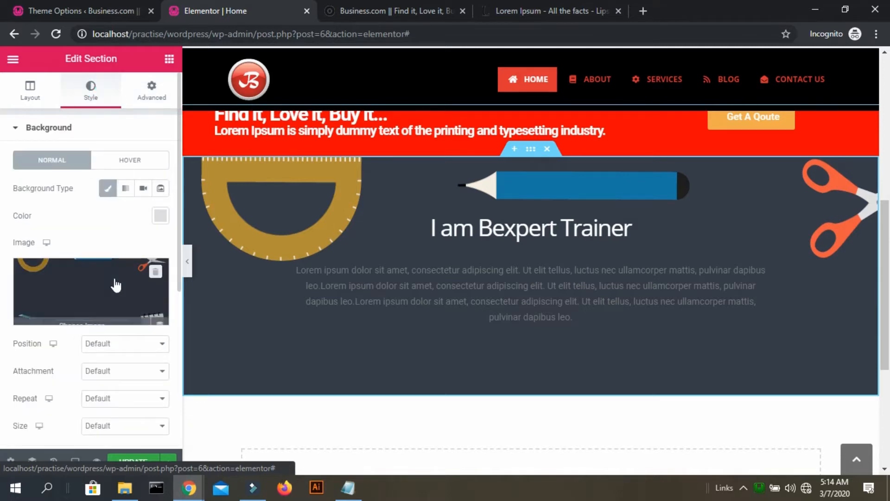
pyautogui.scroll(-3, 116, 283)
pyautogui.click(131, 239)
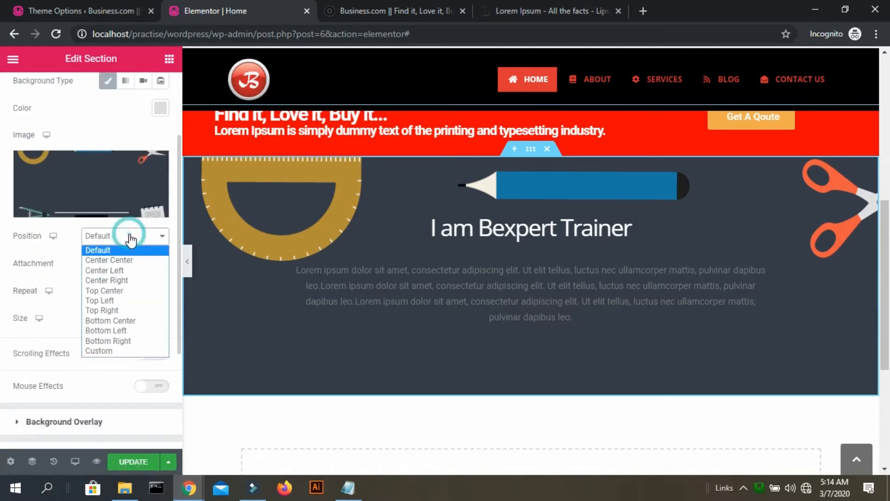
pyautogui.click(126, 258)
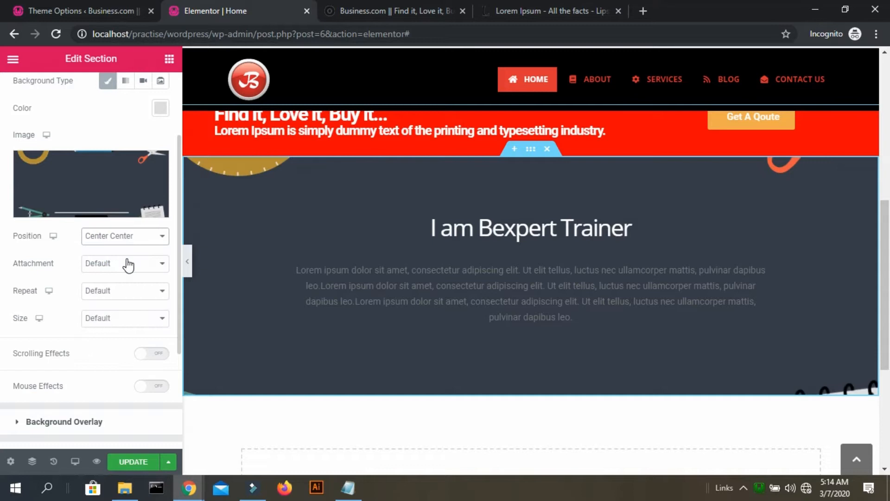
pyautogui.click(119, 239)
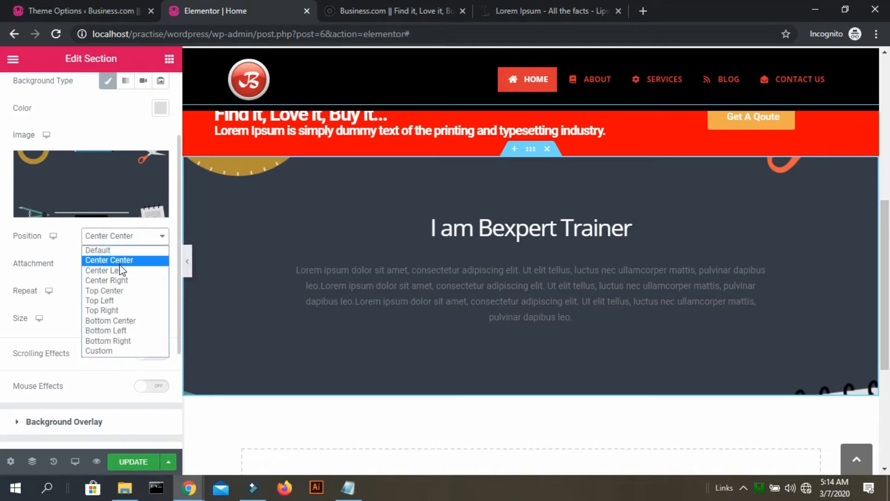
pyautogui.click(122, 291)
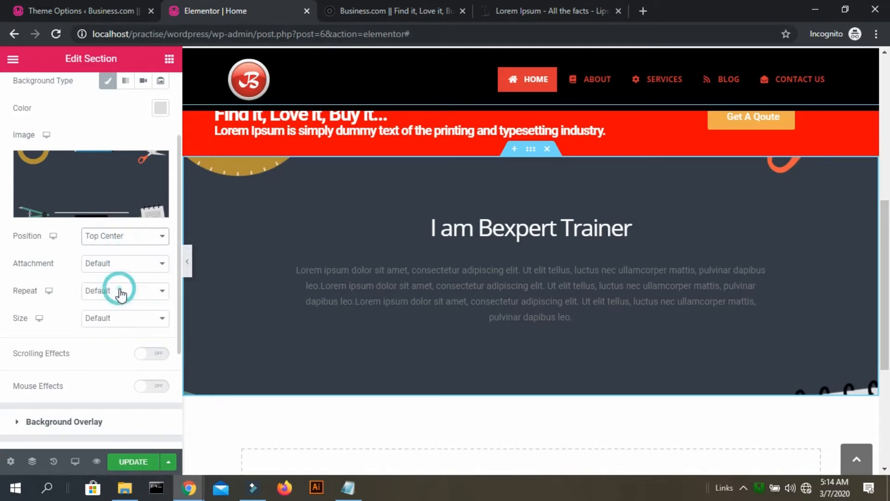
# - Set the section's background image attachment to Scroll and check how it moves with the page
pyautogui.click(123, 270)
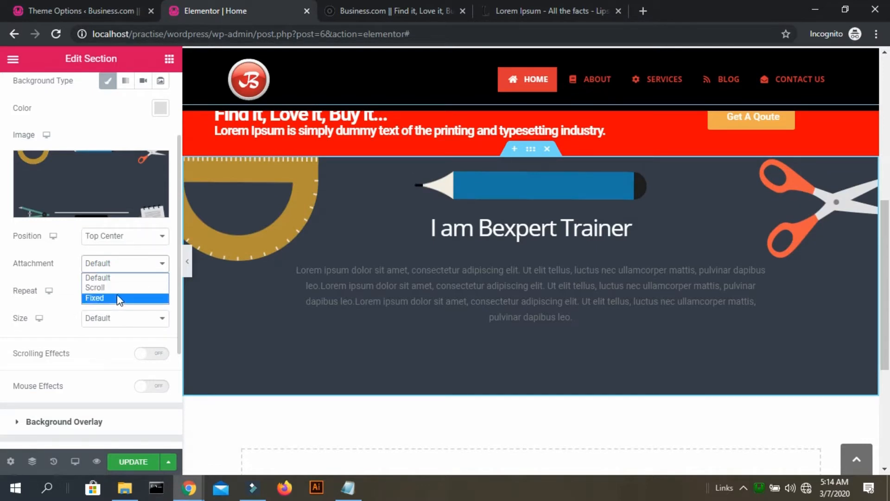
pyautogui.click(119, 288)
pyautogui.scroll(-1, 444, 268)
pyautogui.scroll(-4, 444, 268)
pyautogui.scroll(5, 443, 268)
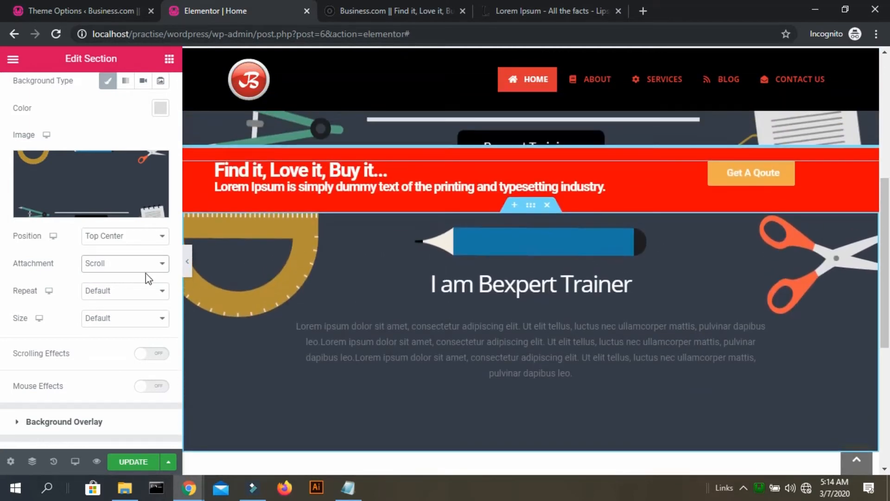
# - Try the Fixed attachment on the section's background image, and return it to Scroll
pyautogui.click(134, 263)
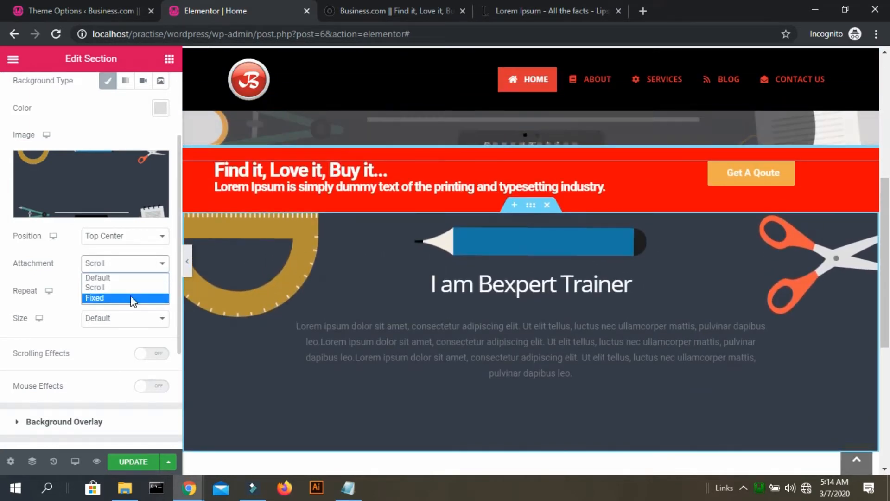
pyautogui.click(132, 299)
pyautogui.scroll(-2, 435, 307)
pyautogui.scroll(5, 435, 307)
pyautogui.scroll(-2, 434, 307)
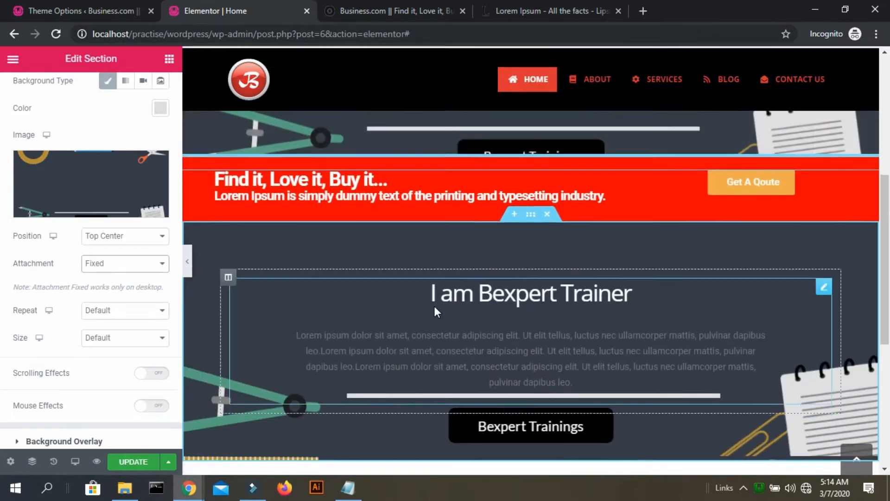
pyautogui.scroll(2, 434, 307)
pyautogui.scroll(-2, 434, 306)
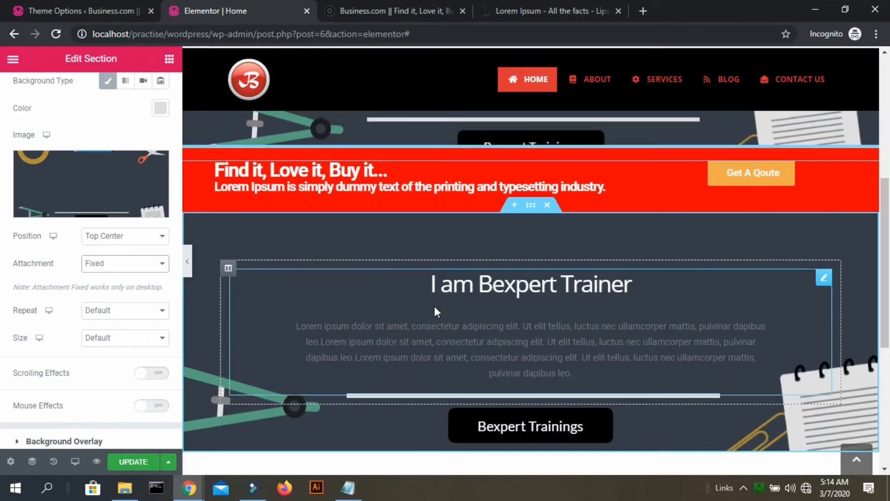
pyautogui.click(164, 262)
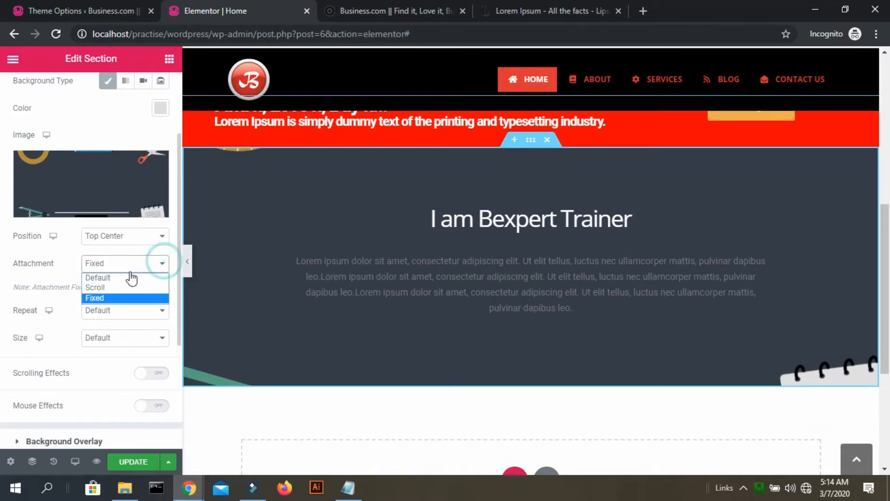
pyautogui.click(127, 288)
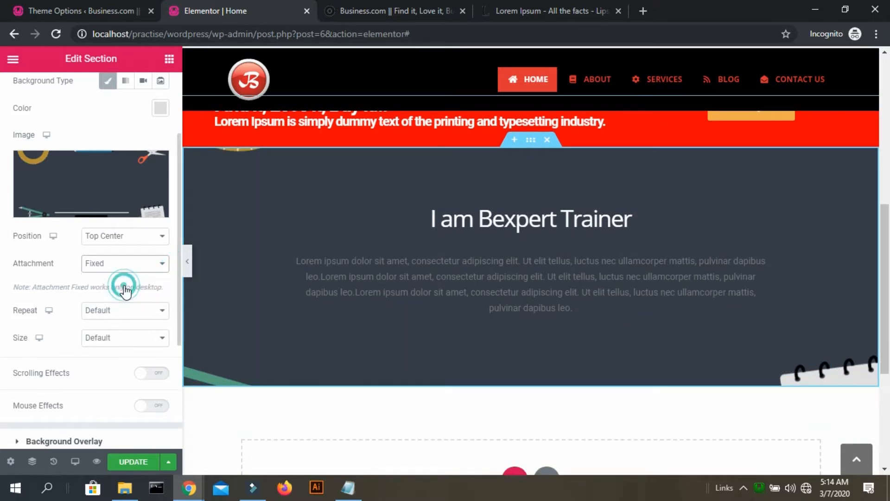
# - Set the section's background image to No-repeat with size Cover
pyautogui.click(111, 297)
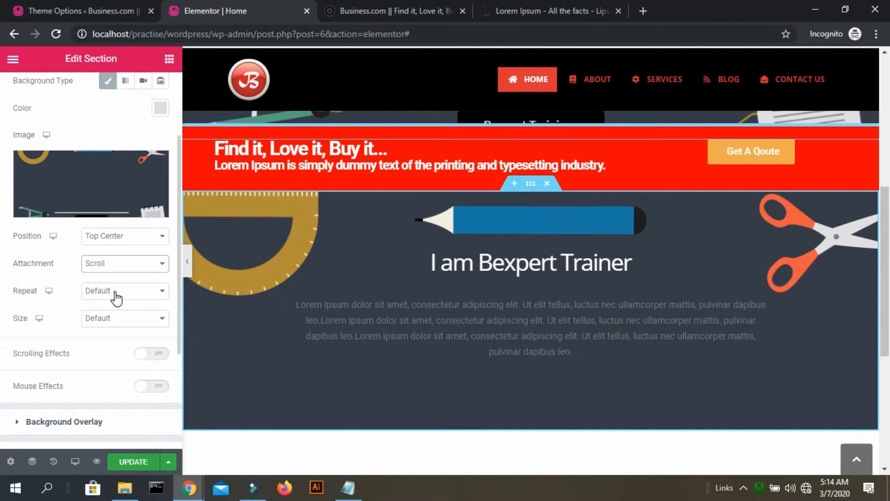
pyautogui.click(115, 314)
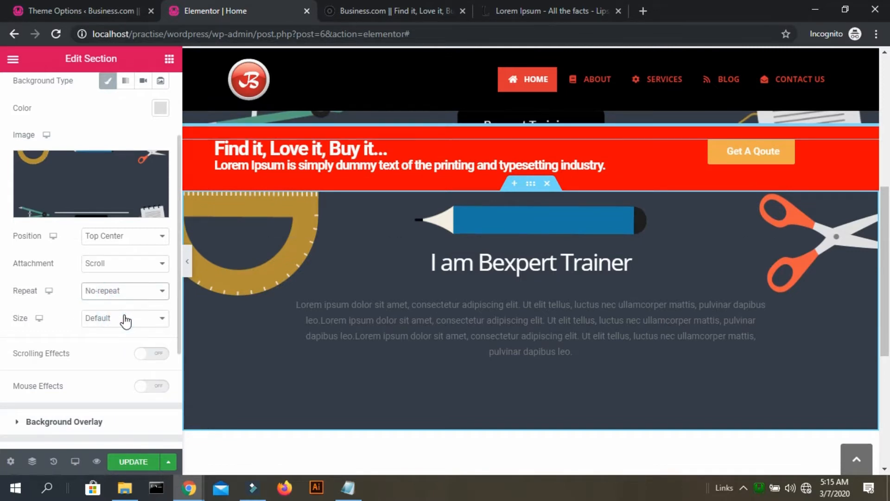
pyautogui.click(122, 318)
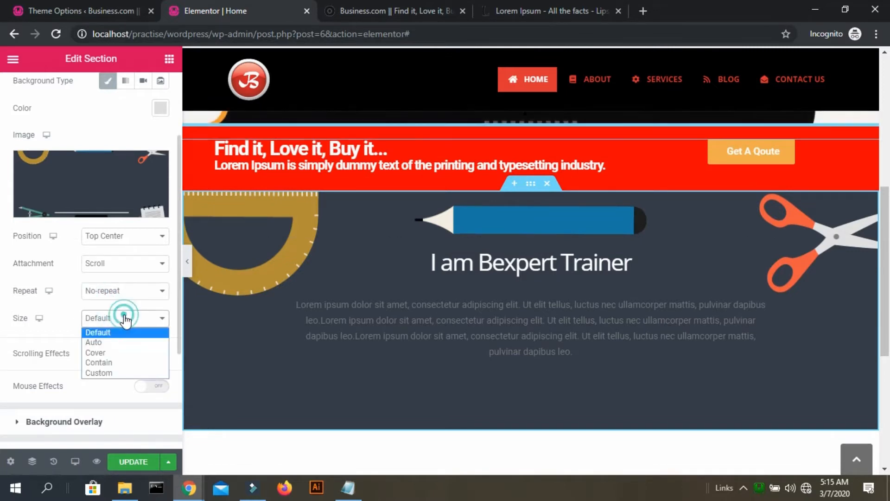
pyautogui.click(122, 354)
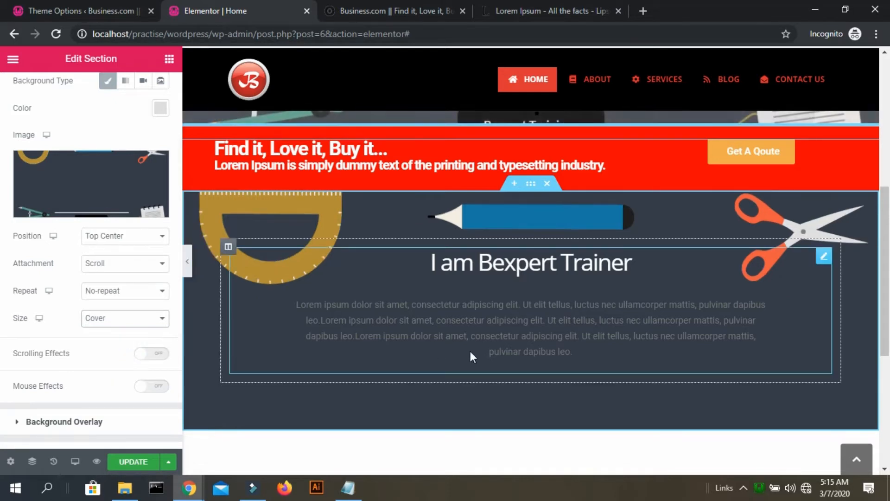
# - Set the text color of the heading-and-paragraph text widget to white
pyautogui.scroll(-5, 470, 352)
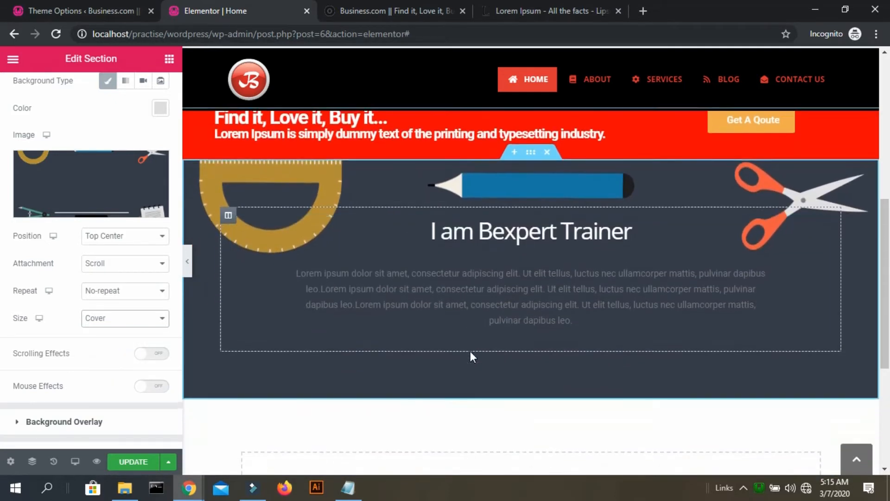
pyautogui.scroll(2, 470, 352)
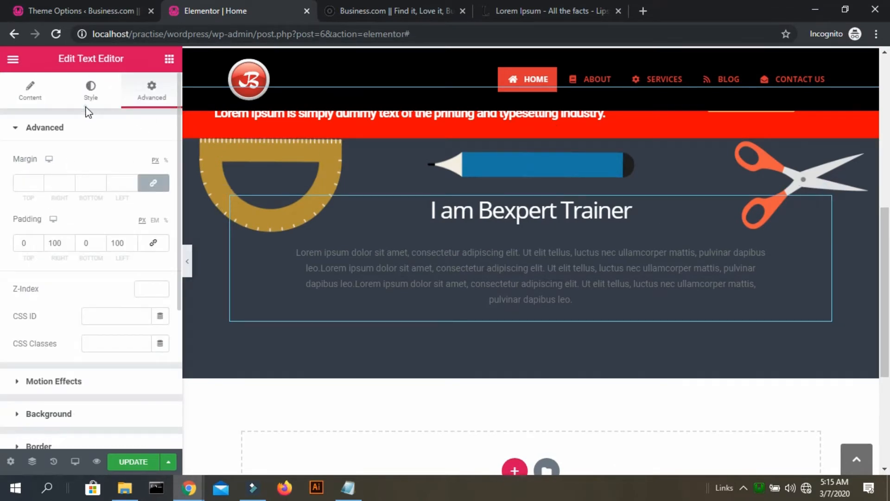
pyautogui.click(87, 96)
pyautogui.click(162, 188)
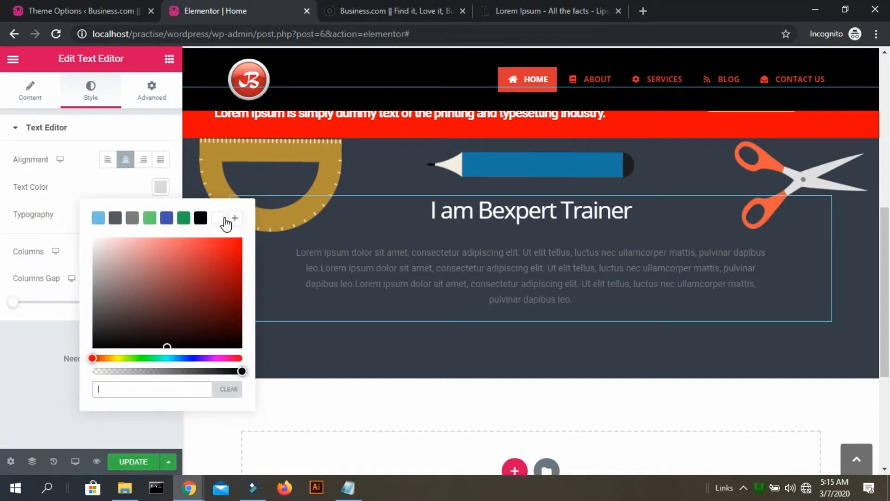
pyautogui.click(224, 217)
pyautogui.click(29, 346)
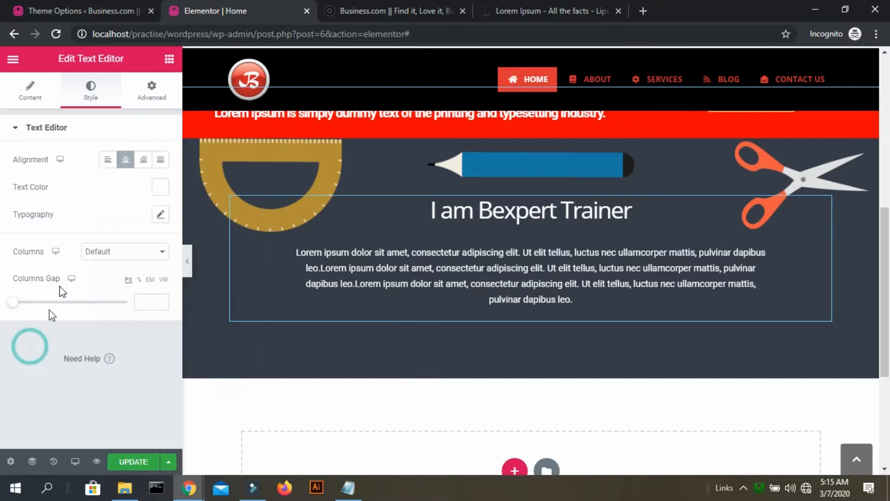
# - Try a two-column layout on the heading-and-paragraph text widget, and set its columns to 1
pyautogui.click(111, 257)
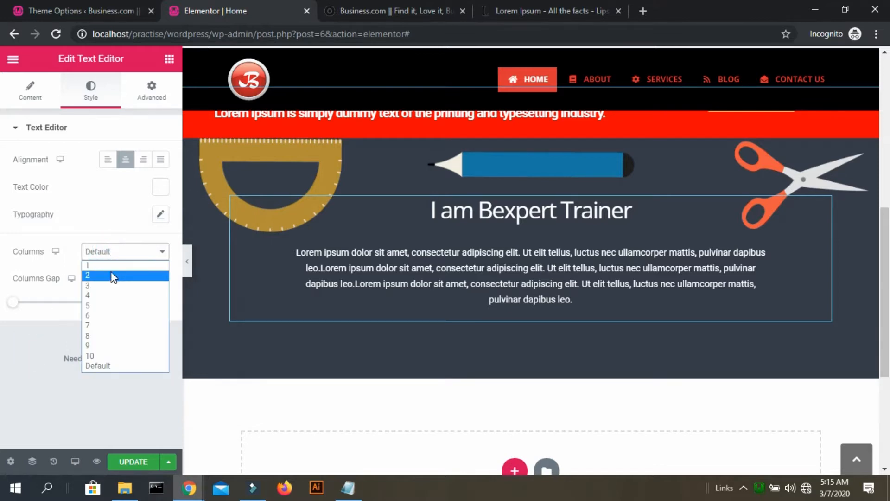
pyautogui.click(112, 277)
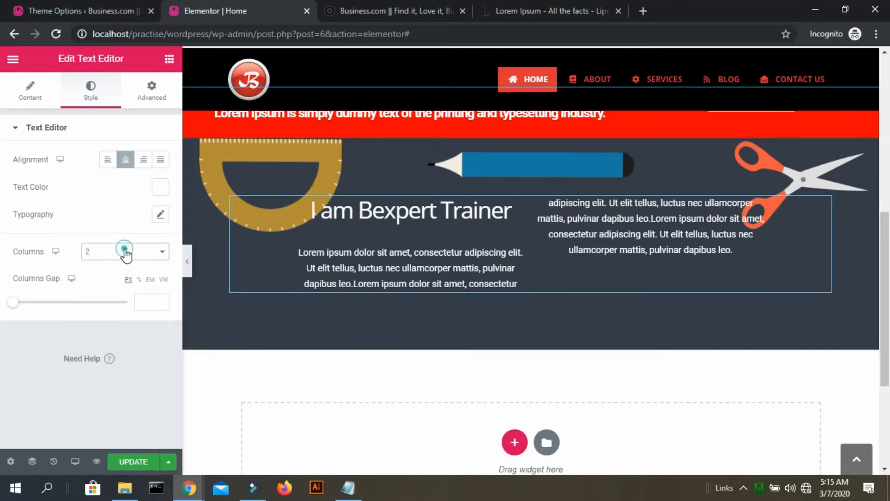
pyautogui.click(126, 255)
pyautogui.click(117, 260)
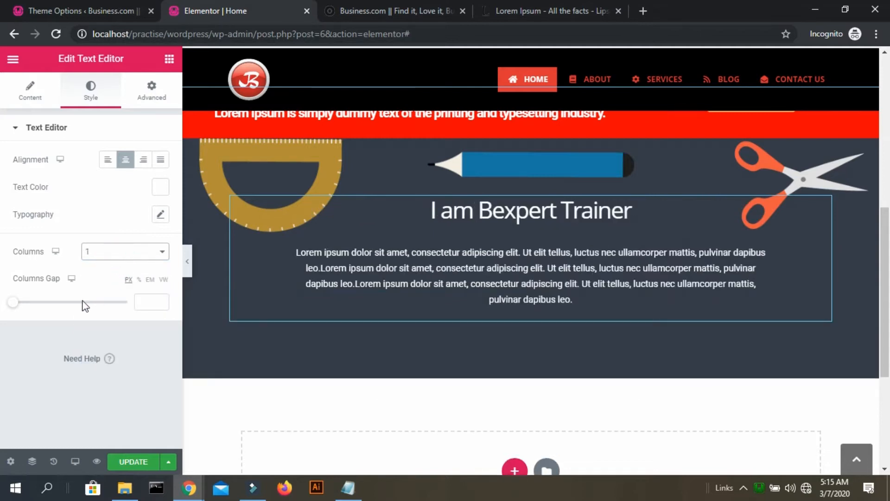
pyautogui.moveTo(13, 302); pyautogui.dragTo(23, 305)
# - Make the heading "I am Bexpert Trainer" bold in the text widget and update the page
pyautogui.click(43, 106)
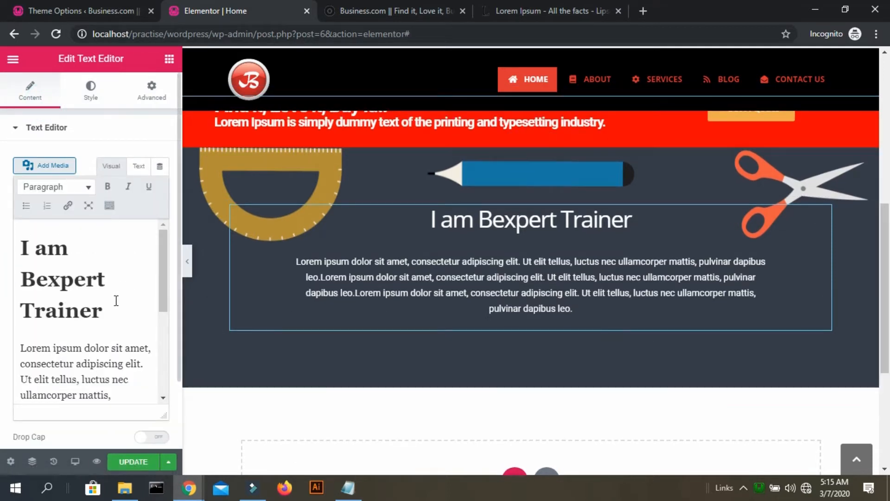
pyautogui.moveTo(111, 306); pyautogui.dragTo(36, 250)
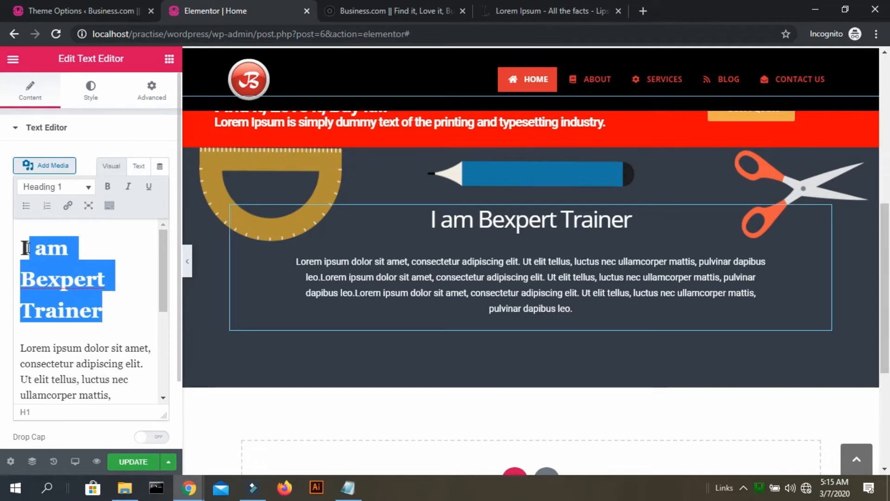
pyautogui.click(108, 186)
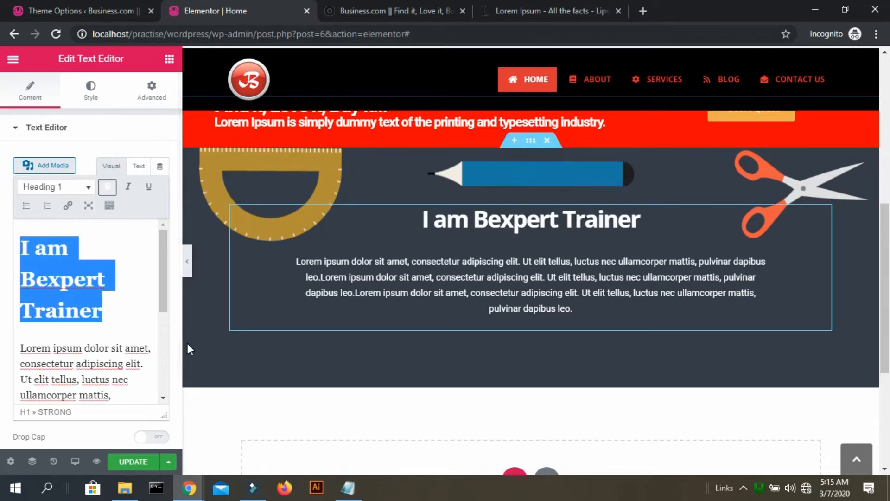
pyautogui.click(143, 463)
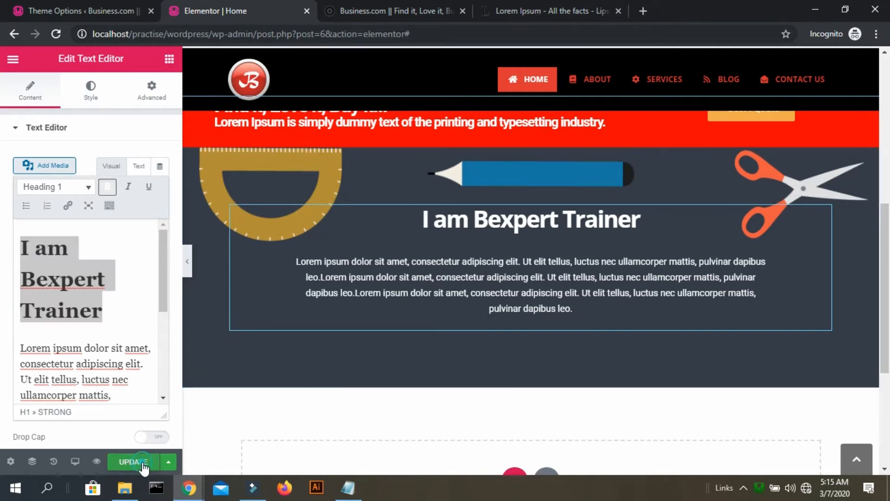
# - Look at the heading, paragraph and button layout on the Porto Church demo page, and return to the Elementor editor
pyautogui.moveTo(189, 488)
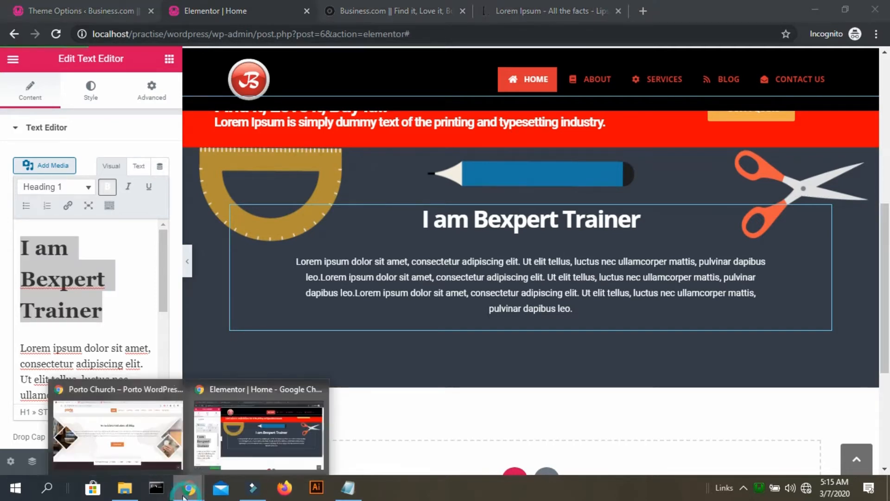
pyautogui.click(136, 457)
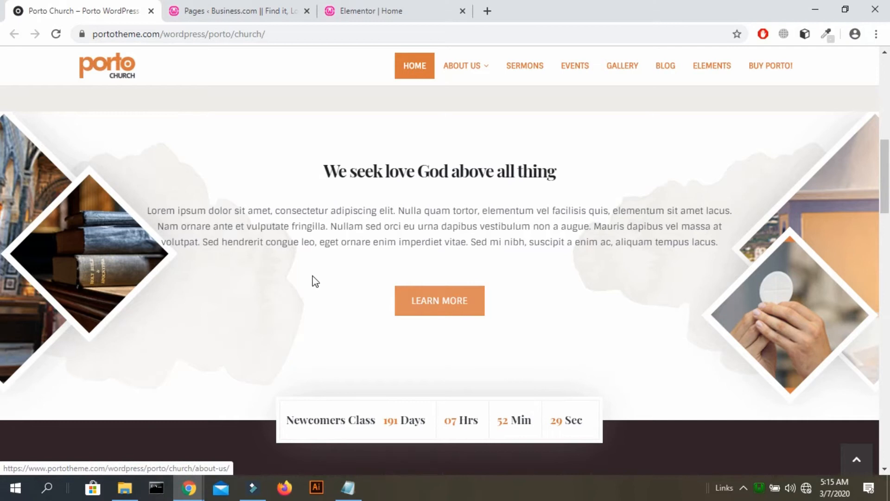
pyautogui.hotkey('alt', 'Tab')
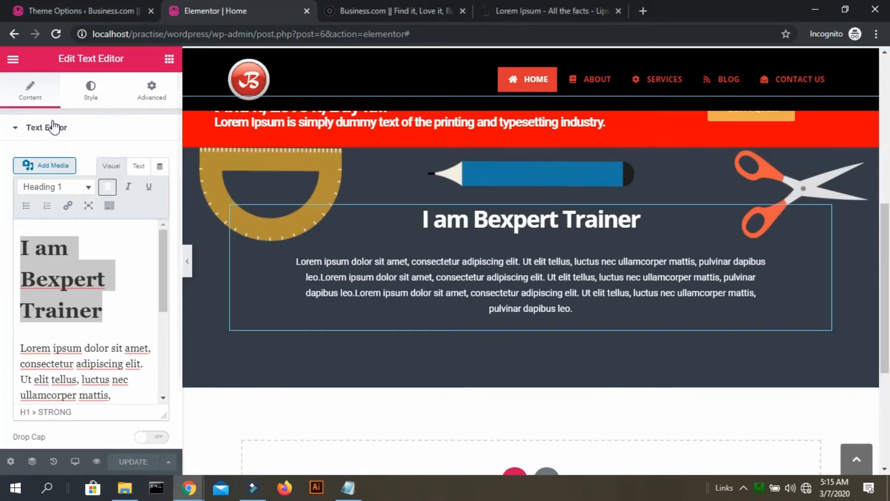
# - Add a new single-column section below the dark heading-and-paragraph section
pyautogui.scroll(-1, 629, 427)
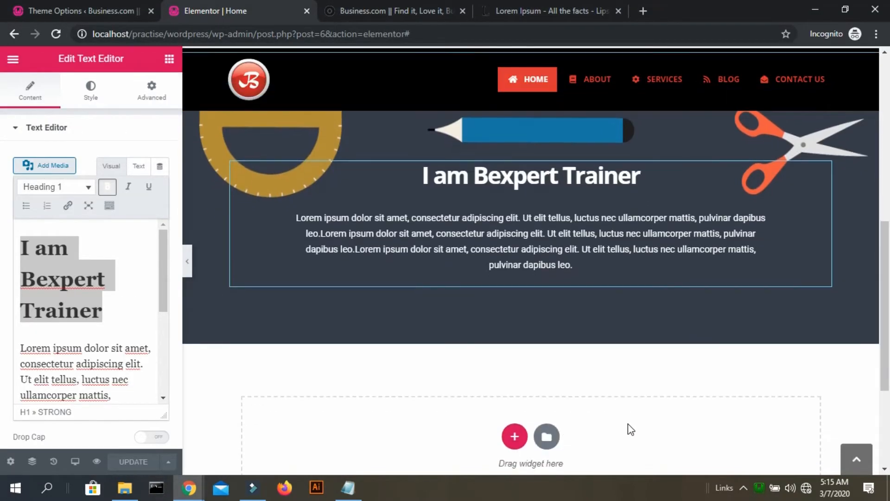
pyautogui.click(516, 438)
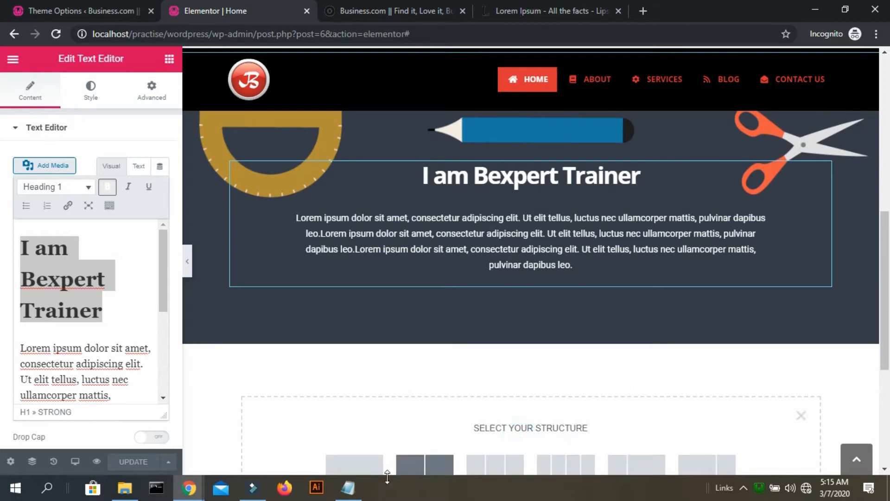
pyautogui.click(357, 472)
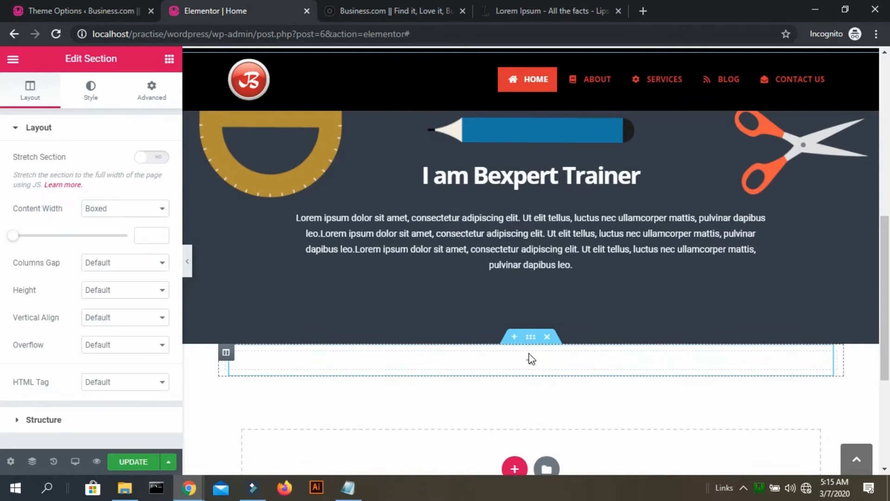
# - Add a Button widget below the paragraph in the dark section and center it
pyautogui.click(531, 363)
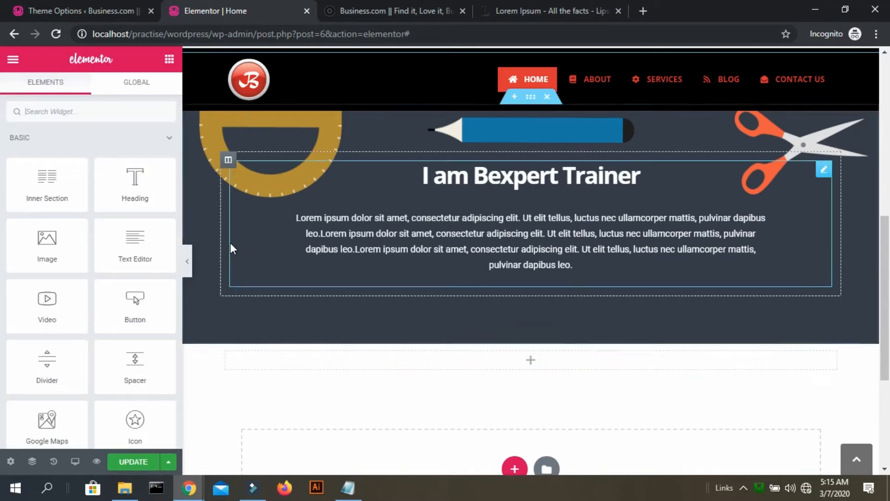
pyautogui.moveTo(136, 309); pyautogui.dragTo(514, 284)
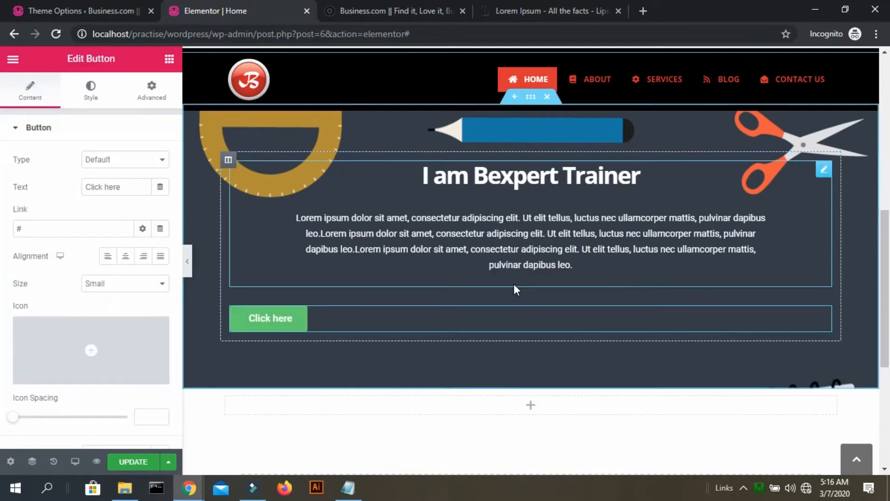
pyautogui.click(125, 256)
# - Try the Info, Success and Warning types on the button, and set its type to Danger
pyautogui.click(143, 162)
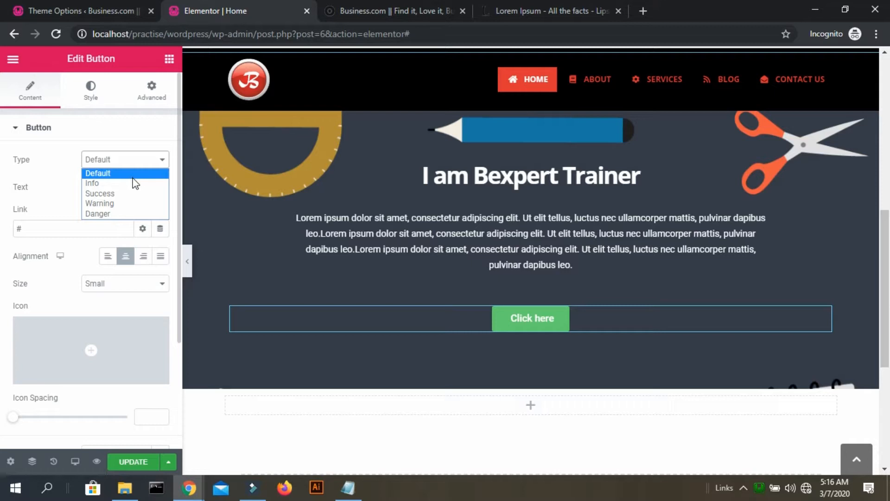
pyautogui.click(134, 184)
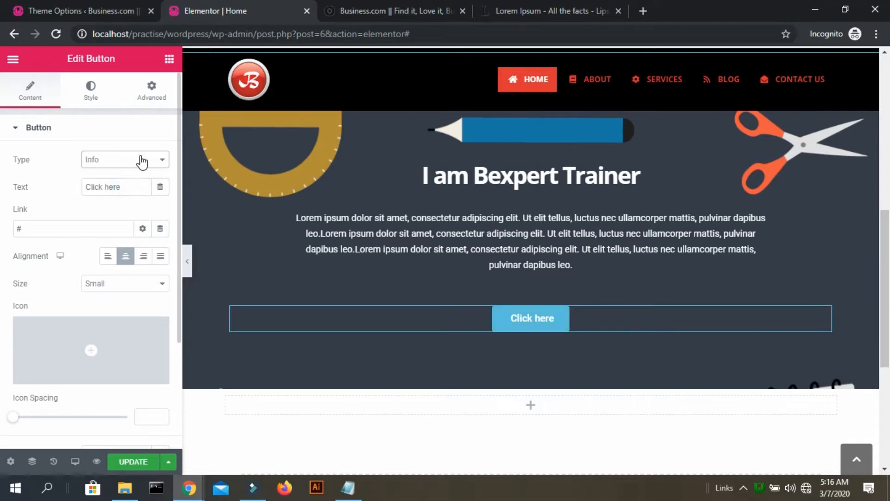
pyautogui.click(143, 163)
pyautogui.click(125, 191)
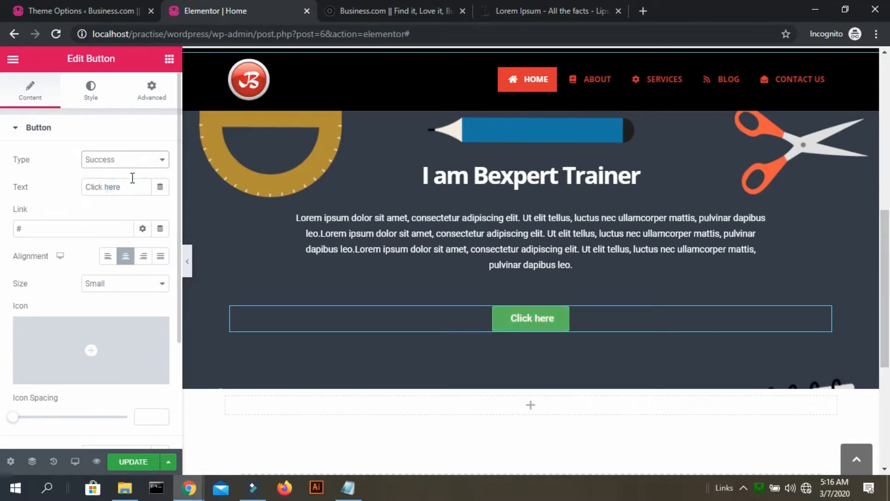
pyautogui.click(136, 163)
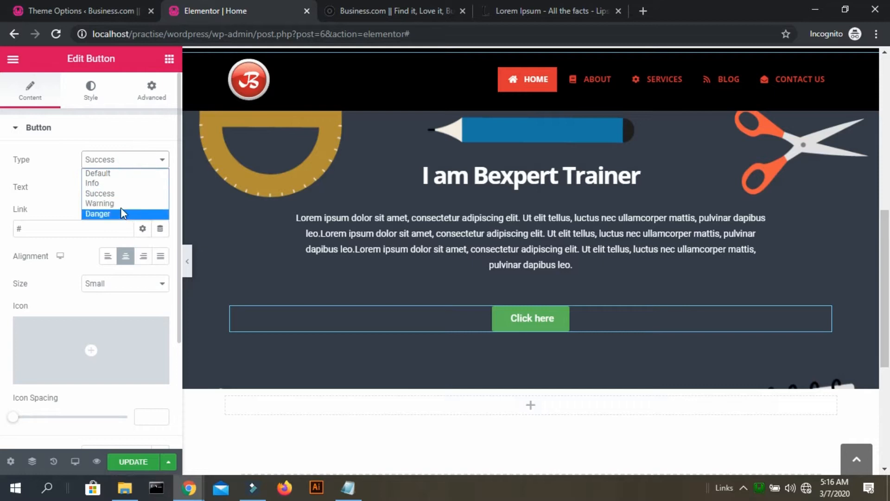
pyautogui.click(120, 203)
pyautogui.click(141, 162)
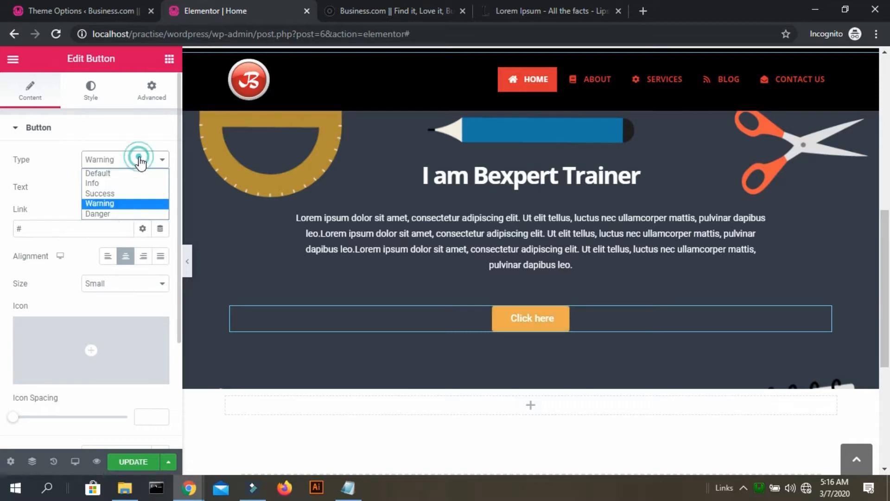
pyautogui.click(116, 214)
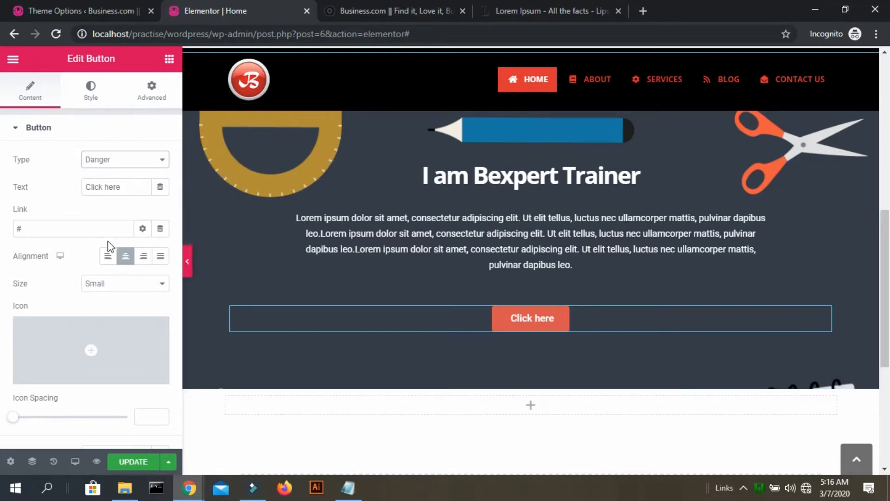
# - Open the About page on the live site for reference, and set the button's link to /about
pyautogui.click(378, 13)
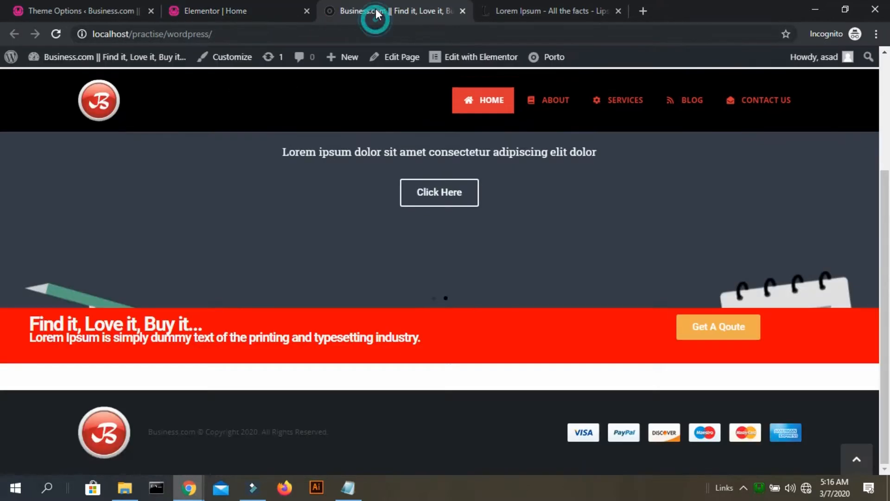
pyautogui.click(571, 100)
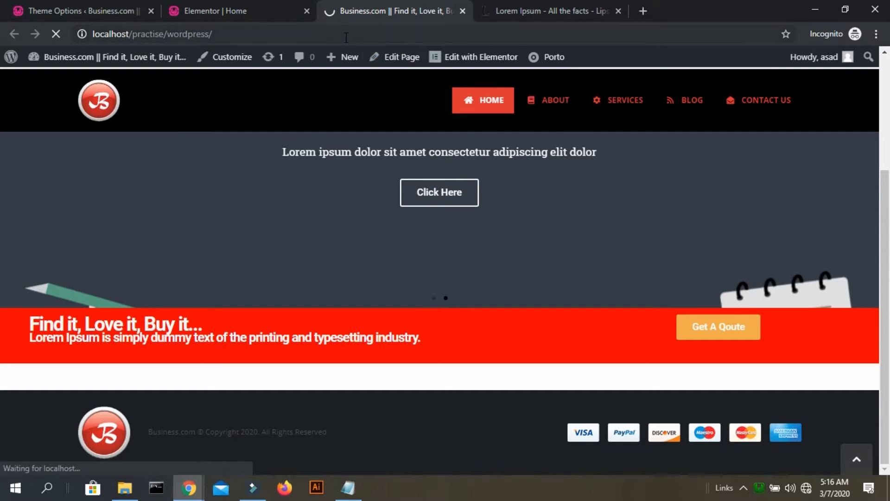
pyautogui.click(200, 9)
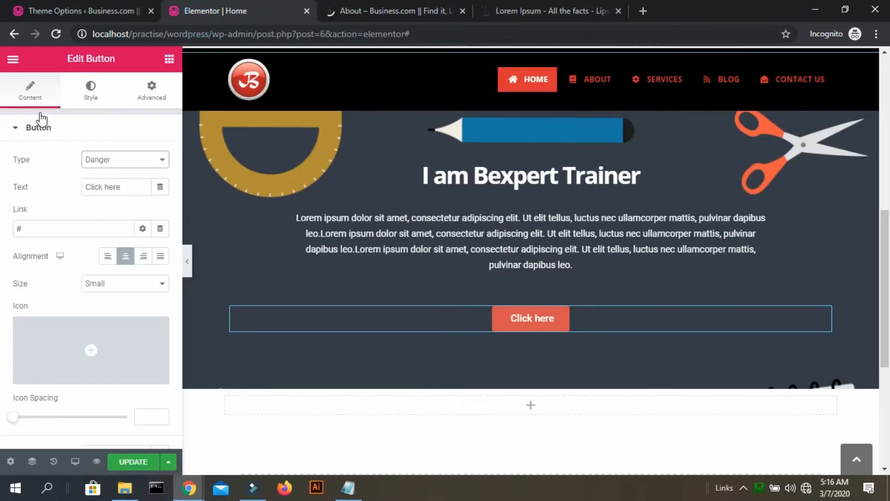
pyautogui.click(66, 234)
pyautogui.press('BackSpace')
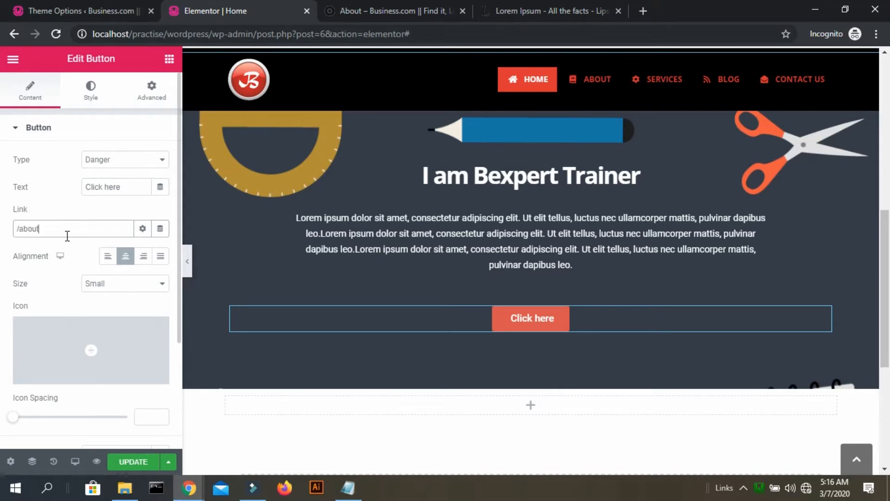
# - Set the button's size to Large and update the page
pyautogui.click(137, 283)
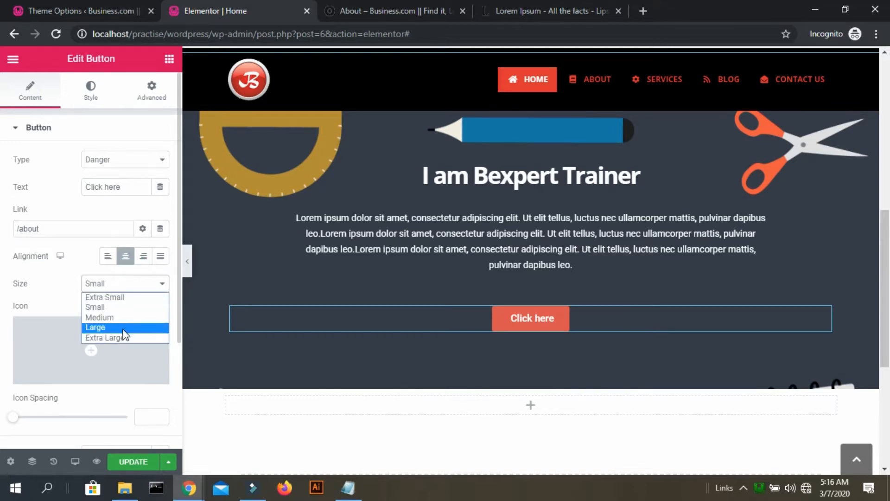
pyautogui.click(124, 327)
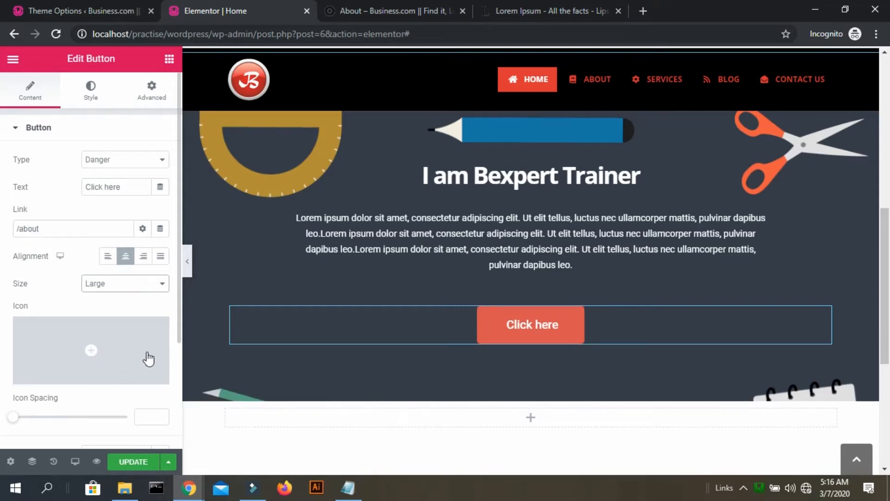
pyautogui.click(120, 463)
# - Insert the circled right-arrow icon from the icon library into the button and update the page
pyautogui.moveTo(75, 369)
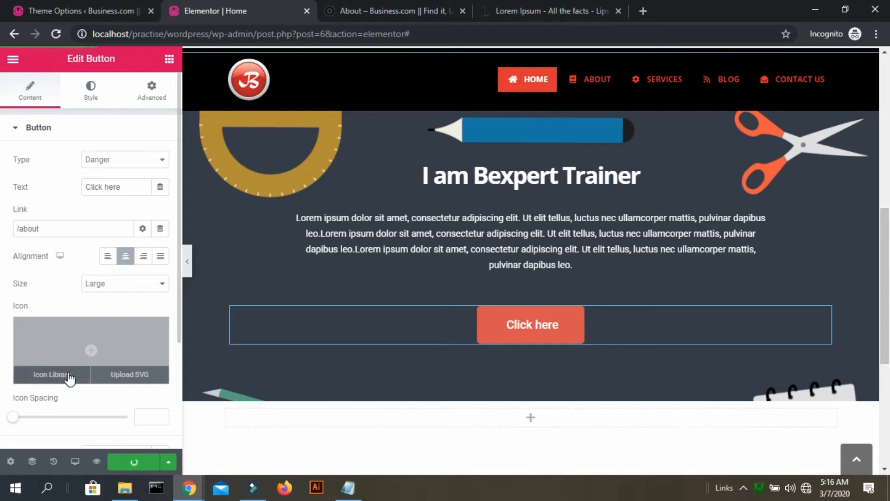
pyautogui.click(67, 373)
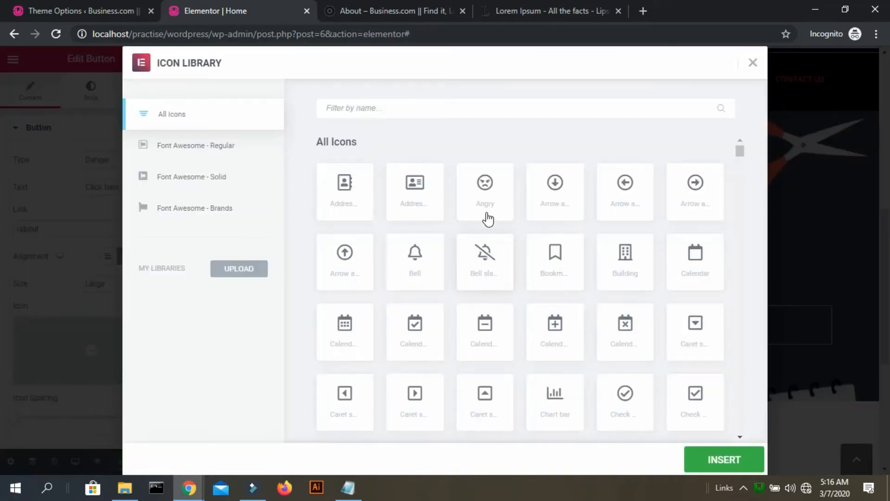
pyautogui.click(688, 187)
pyautogui.click(712, 468)
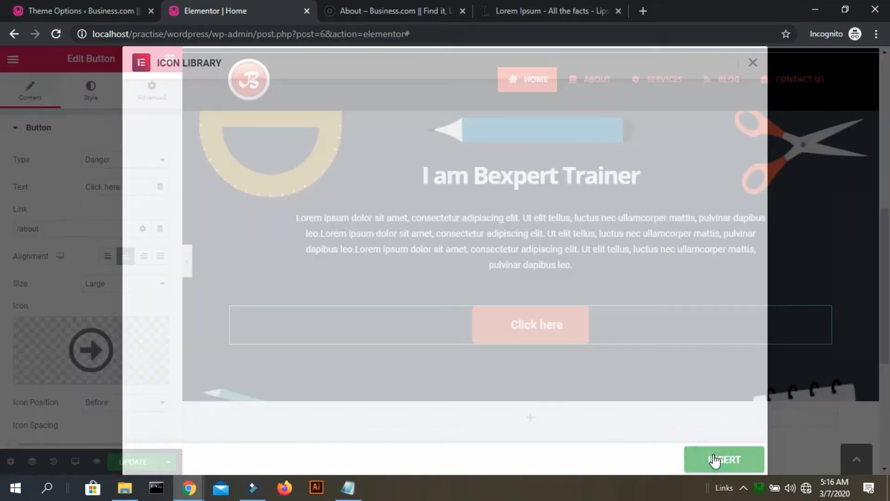
pyautogui.click(136, 462)
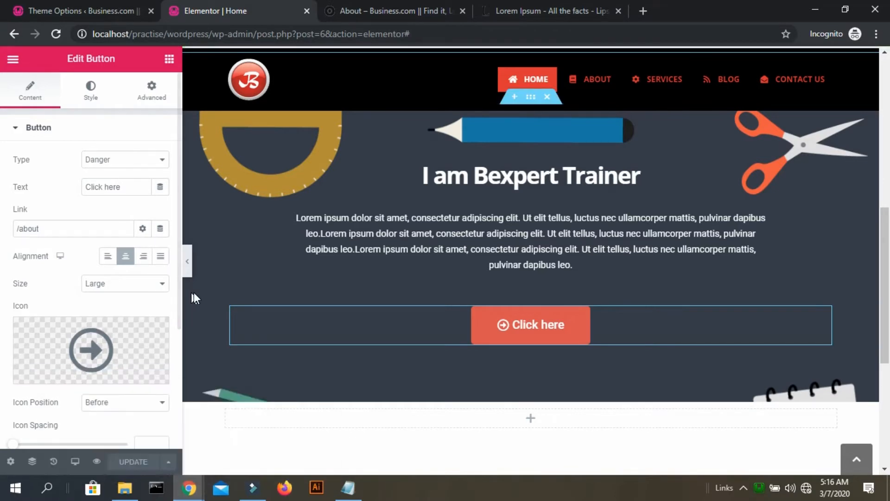
# - Examine the countdown bar and three-column section on the Porto Church demo page, and return to the Elementor editor
pyautogui.moveTo(178, 491)
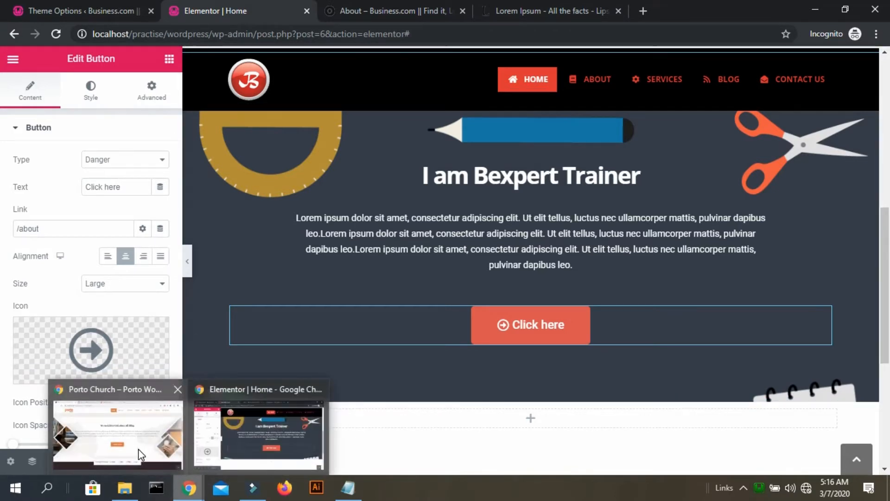
pyautogui.click(138, 448)
pyautogui.scroll(-2, 340, 280)
pyautogui.scroll(-4, 341, 278)
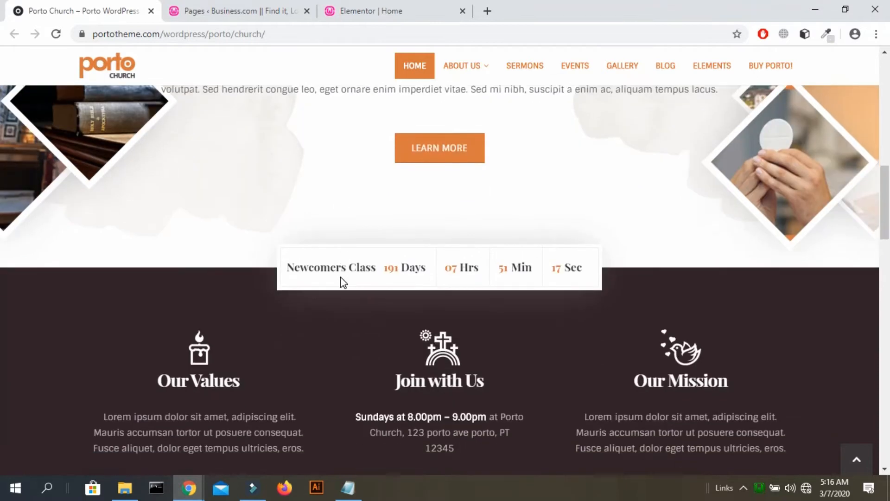
pyautogui.hotkey('alt', 'Tab')
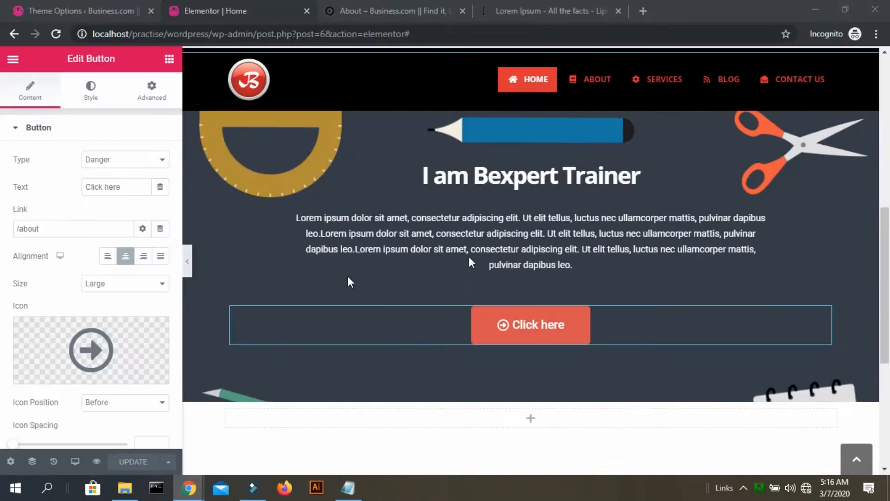
# - Stretch the empty section below the button section and set its content width to Full Width
pyautogui.scroll(-2, 634, 277)
pyautogui.click(530, 327)
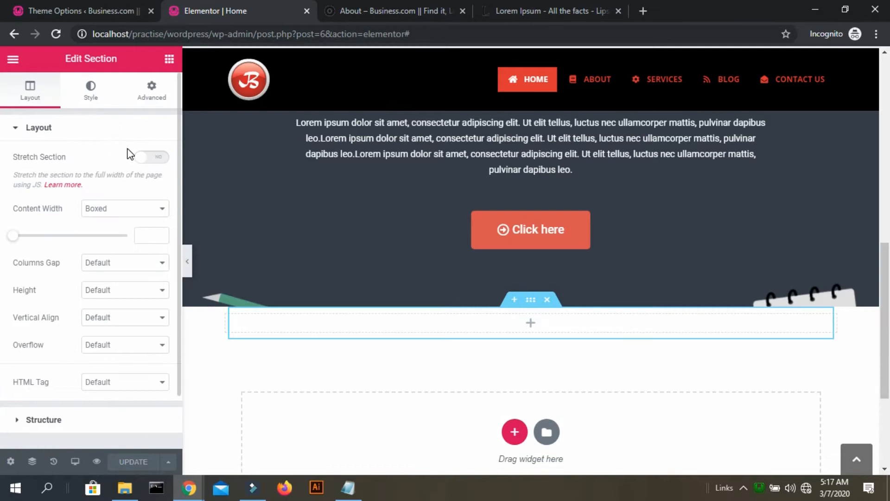
pyautogui.click(140, 158)
pyautogui.click(133, 207)
pyautogui.click(132, 231)
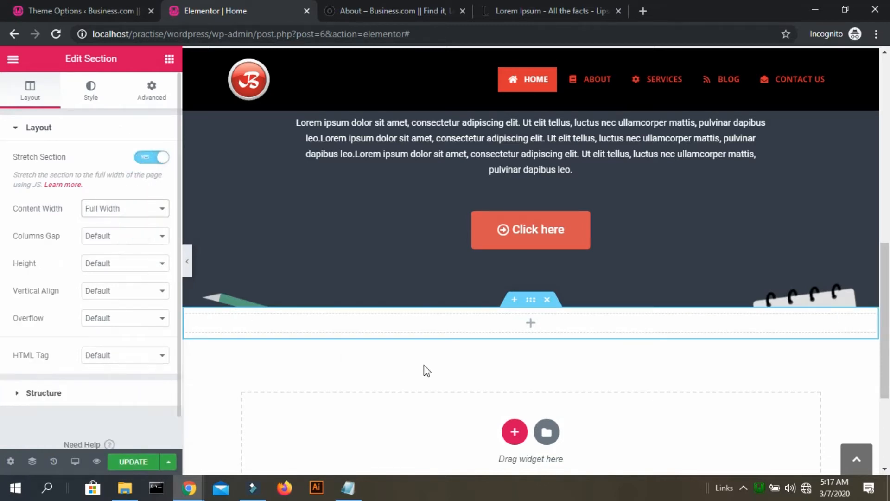
# - Search the widgets for "icon" and place an Icon Box in the full-width section
pyautogui.click(530, 327)
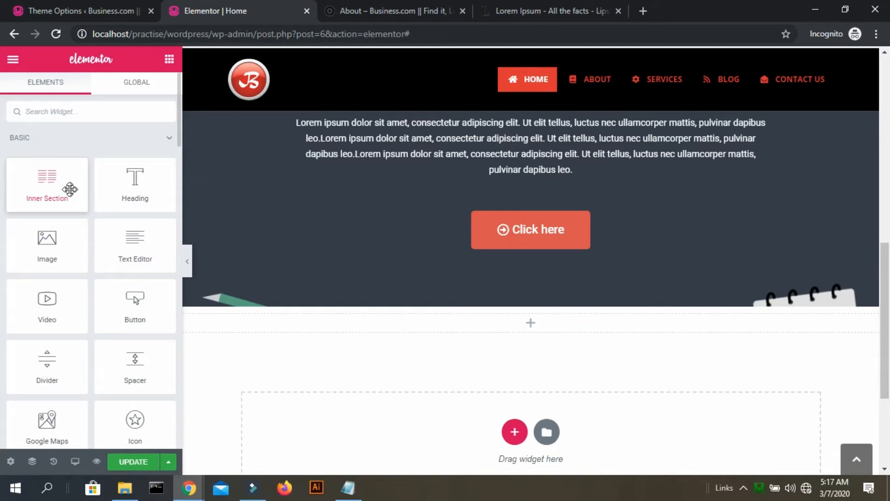
pyautogui.click(177, 143)
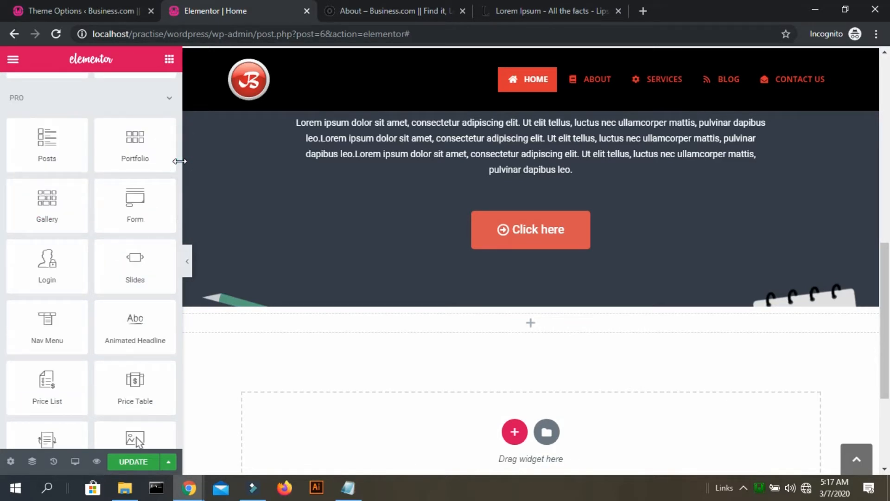
pyautogui.moveTo(179, 163); pyautogui.dragTo(179, 193)
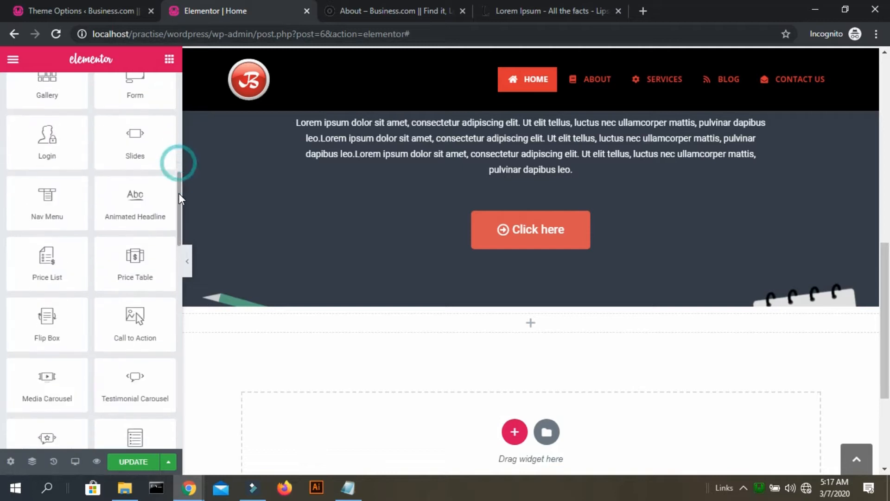
pyautogui.moveTo(184, 492)
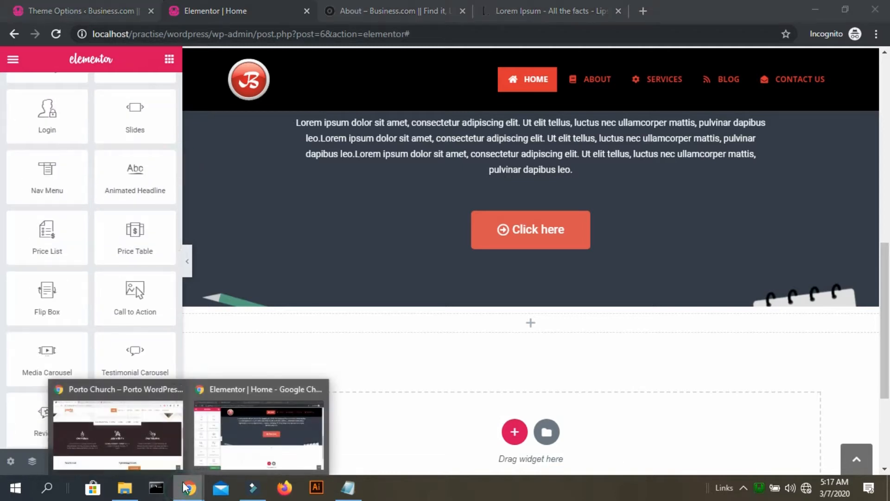
pyautogui.click(149, 457)
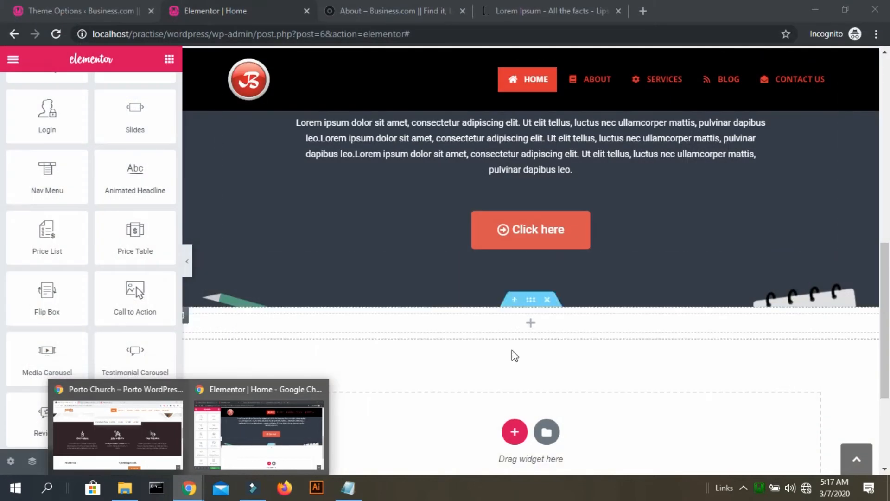
pyautogui.moveTo(512, 350); pyautogui.dragTo(522, 322)
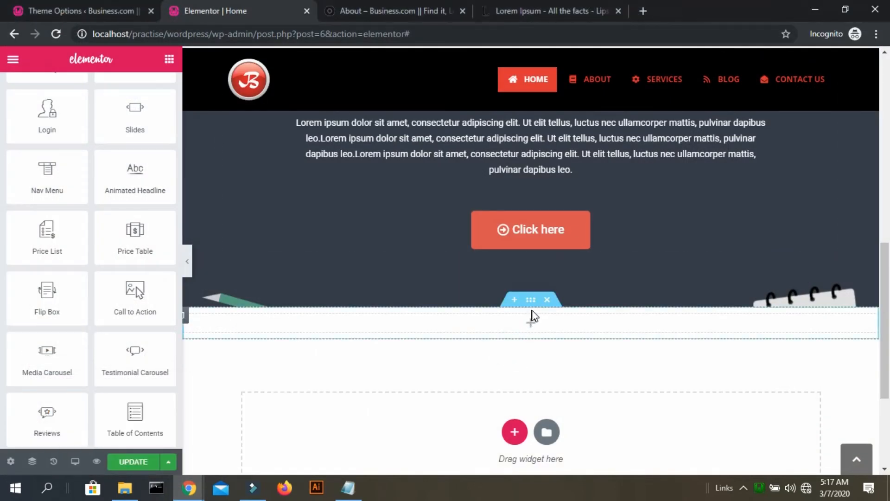
pyautogui.scroll(10, 86, 121)
pyautogui.click(86, 119)
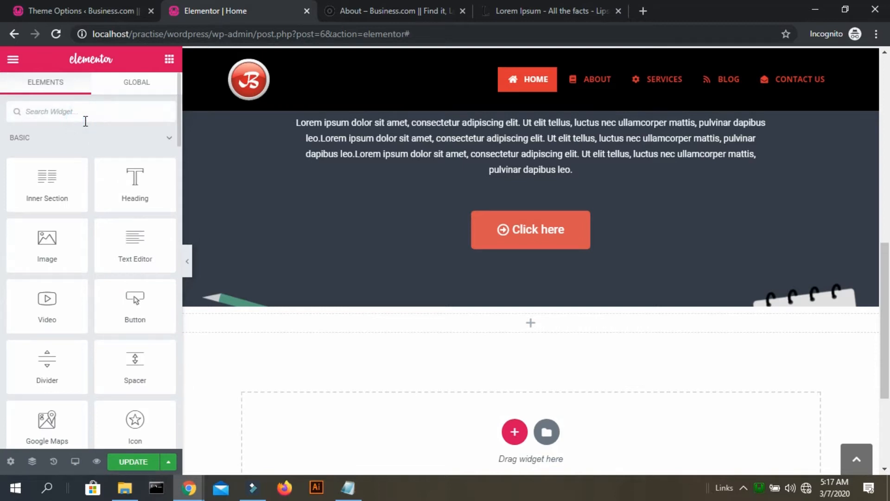
pyautogui.write('icon')
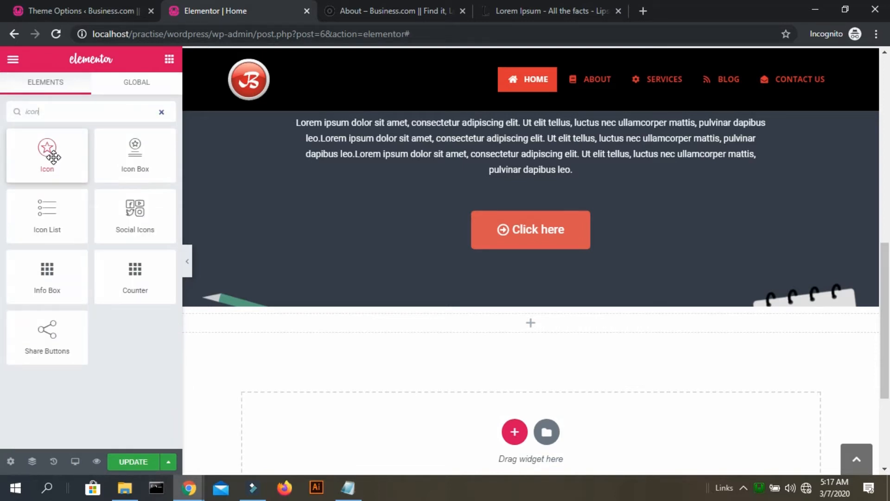
pyautogui.moveTo(140, 162); pyautogui.dragTo(557, 323)
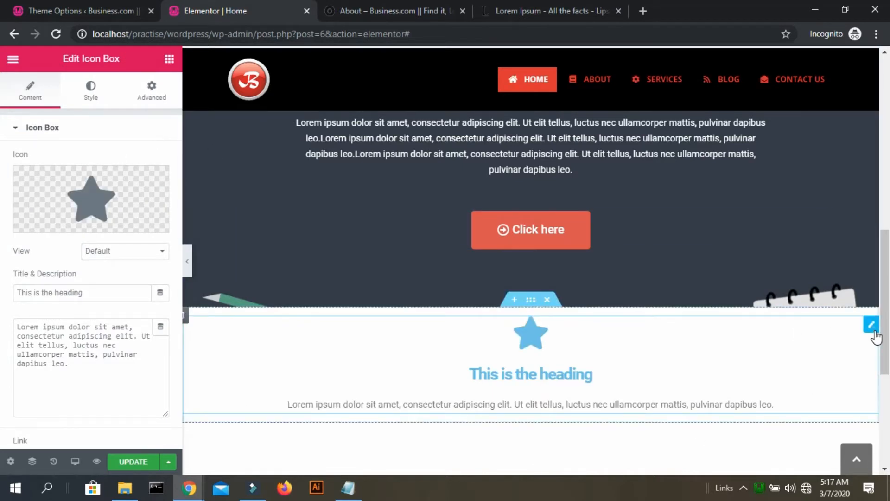
# - Delete the icon box and its single-column section, and add a three-column section in their place
pyautogui.press('Delete')
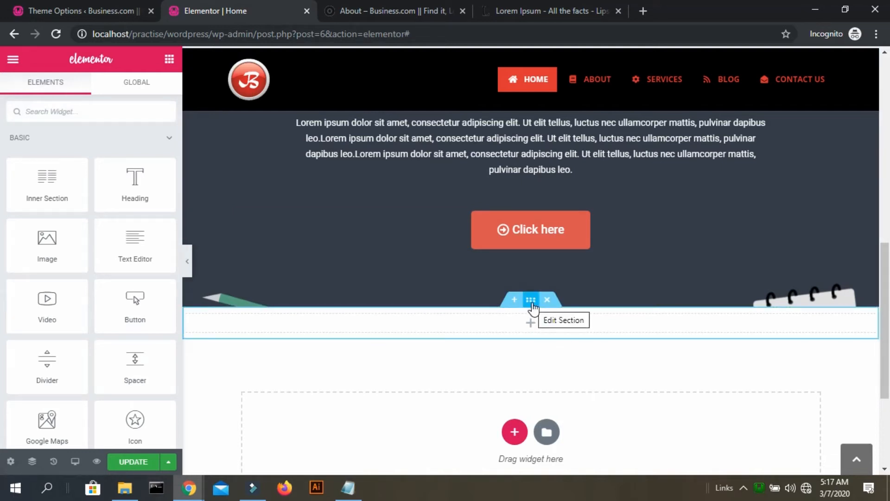
pyautogui.click(549, 300)
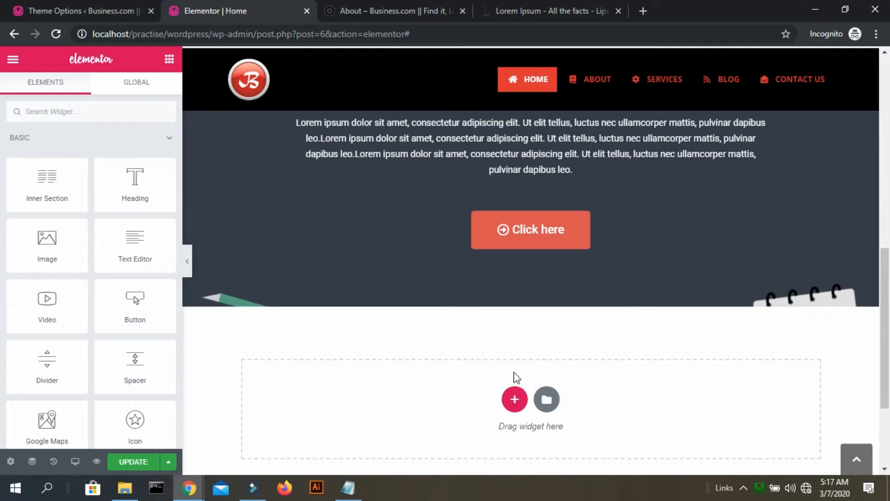
pyautogui.click(515, 400)
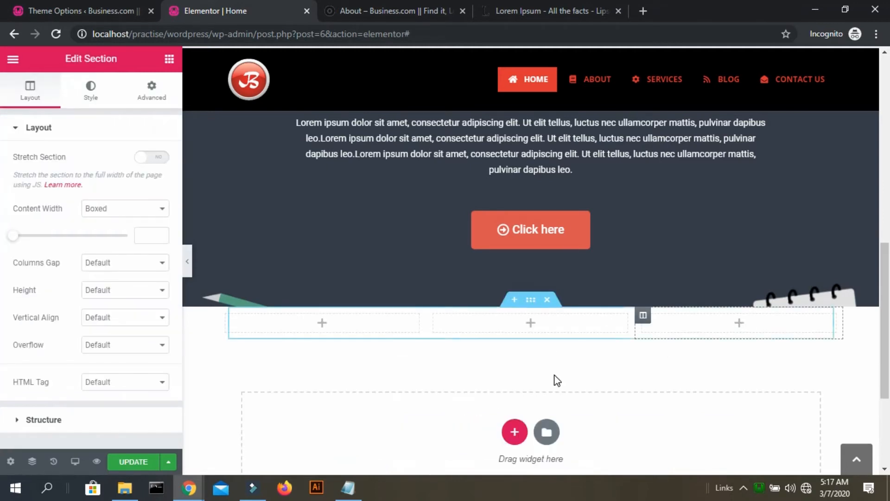
# - Stretch the three-column section and set its content width to Full Width
pyautogui.click(155, 157)
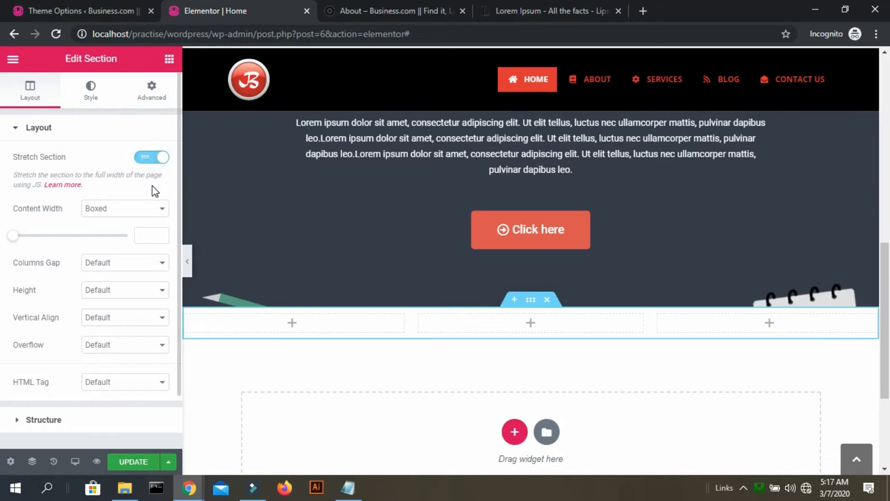
pyautogui.click(138, 206)
pyautogui.click(136, 232)
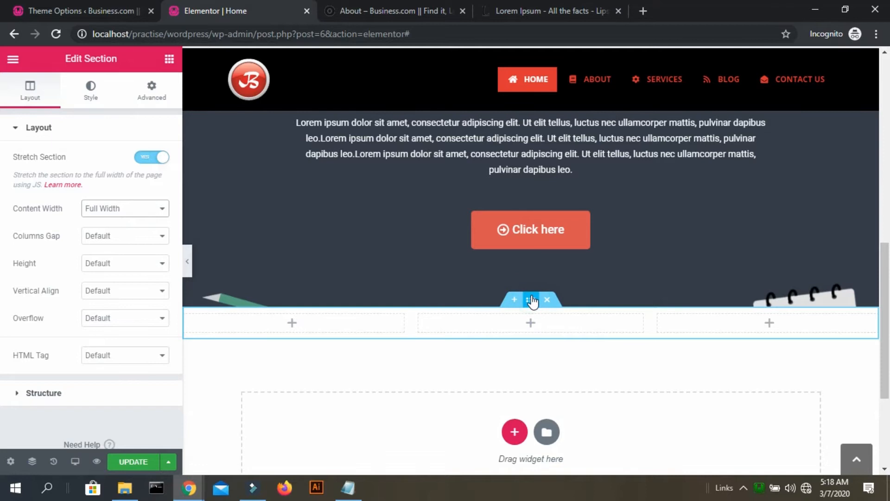
# - Give the three-column section a classic background in red (#C90505)
pyautogui.click(183, 498)
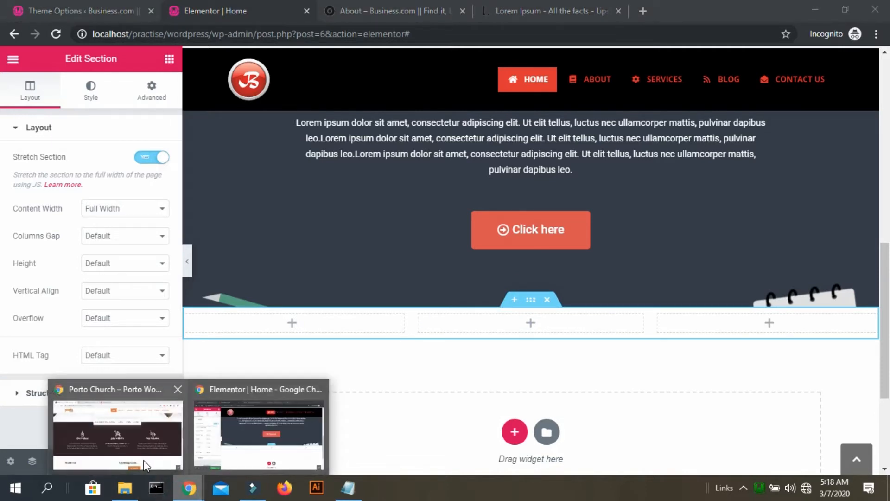
pyautogui.moveTo(146, 464)
pyautogui.click(242, 409)
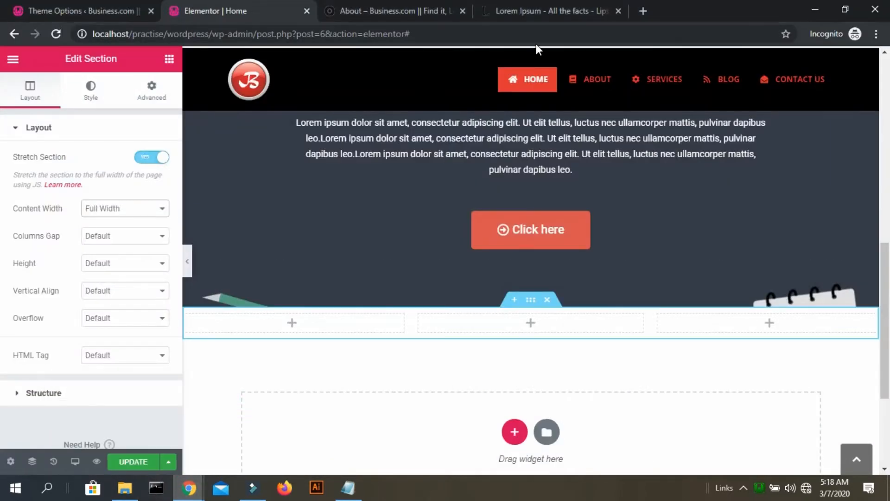
pyautogui.click(91, 92)
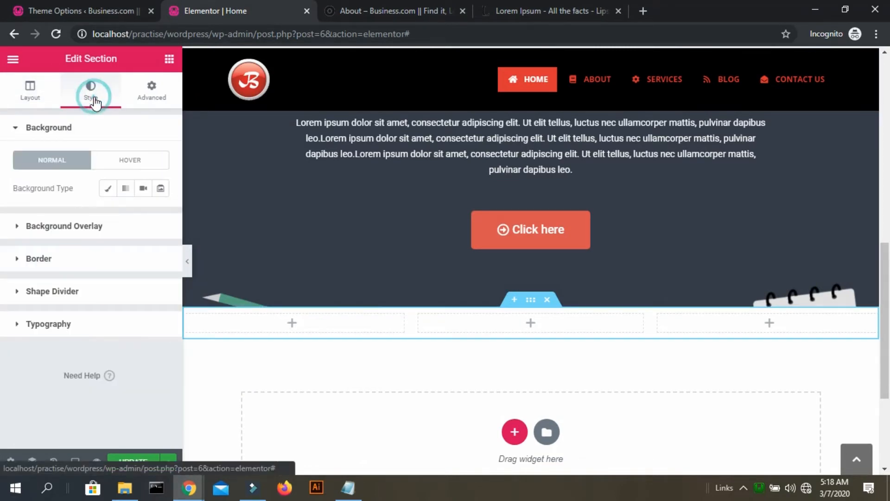
pyautogui.click(108, 188)
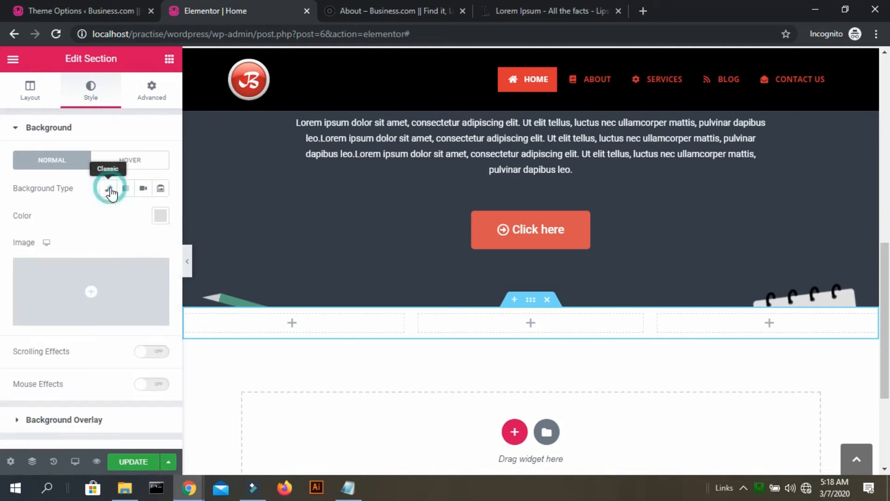
pyautogui.click(161, 216)
pyautogui.click(161, 322)
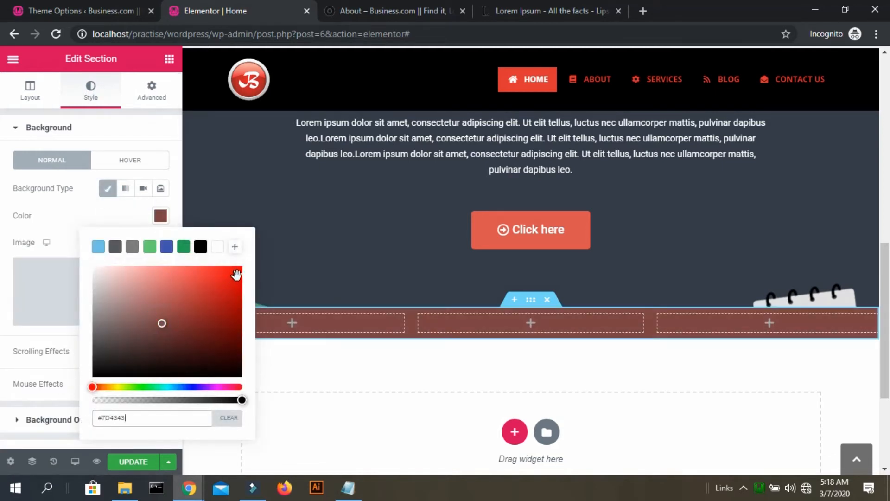
pyautogui.moveTo(231, 273); pyautogui.dragTo(239, 290)
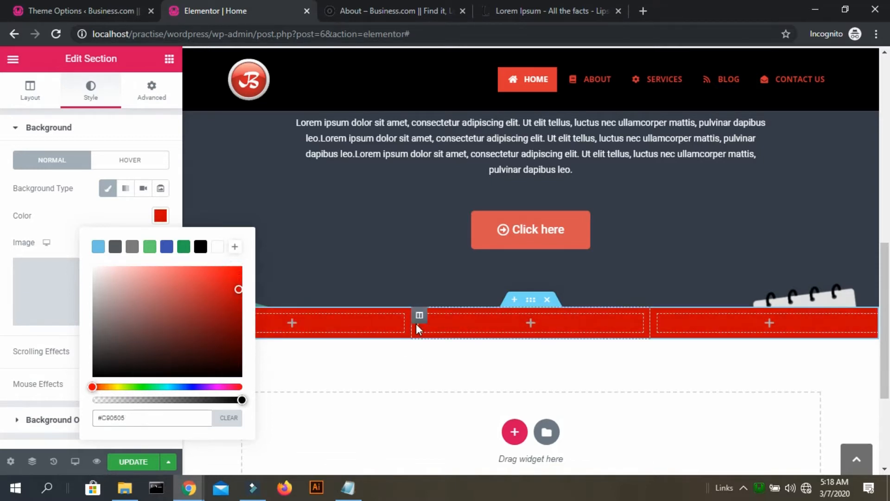
pyautogui.click(394, 350)
pyautogui.click(294, 349)
# - Search the widgets for "icon" and place an Icon Box in the first column of the red section
pyautogui.click(292, 324)
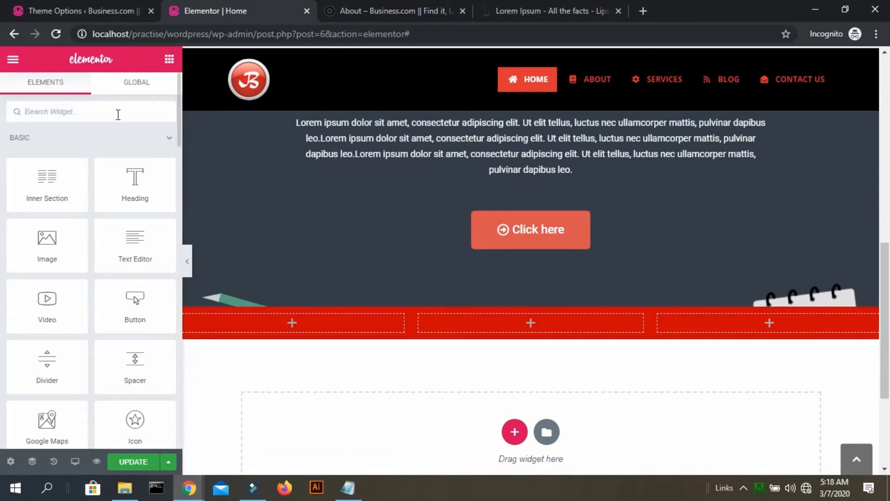
pyautogui.click(118, 114)
pyautogui.write('icon')
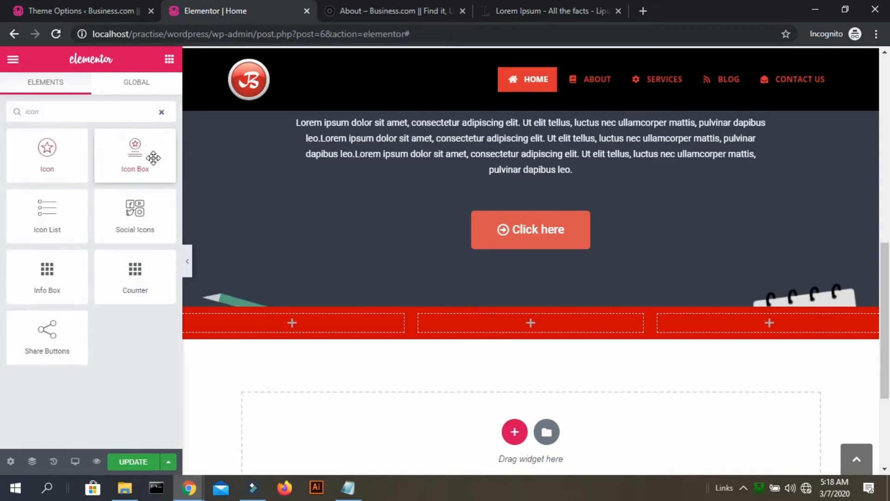
pyautogui.moveTo(141, 155); pyautogui.dragTo(297, 319)
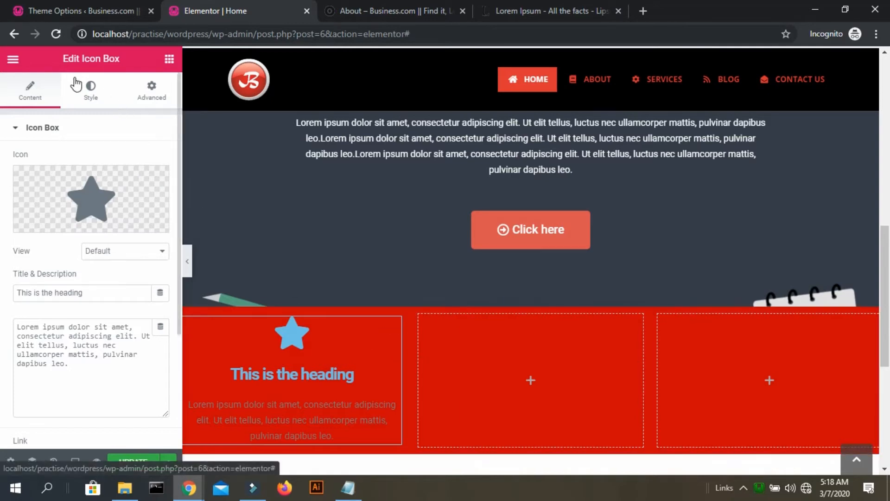
# - Set the primary color of the icon box's star to white (#FFFFFF)
pyautogui.click(87, 89)
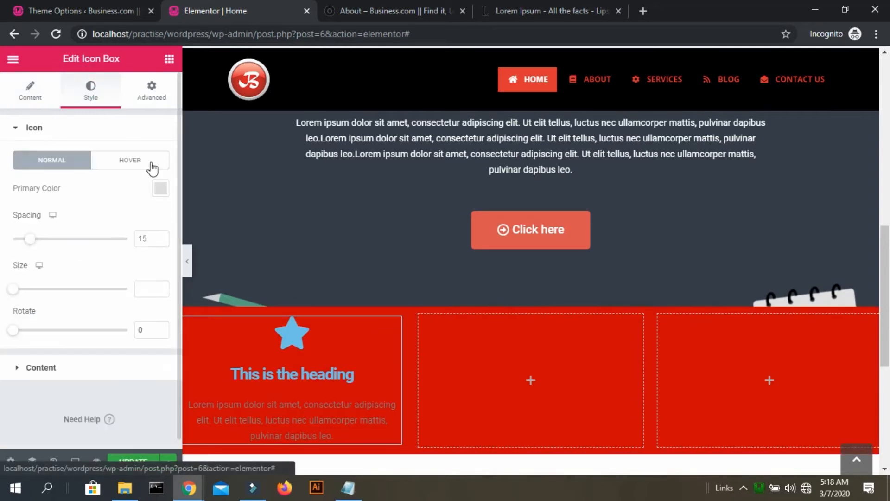
pyautogui.click(161, 190)
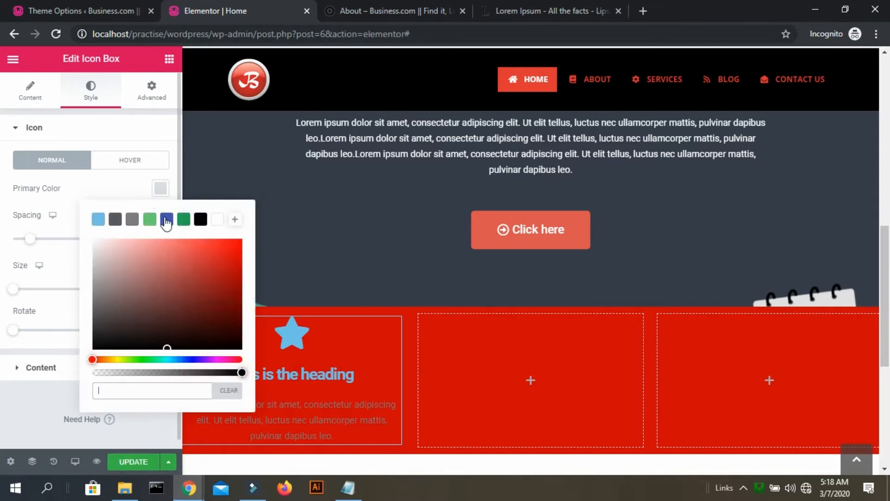
pyautogui.click(211, 221)
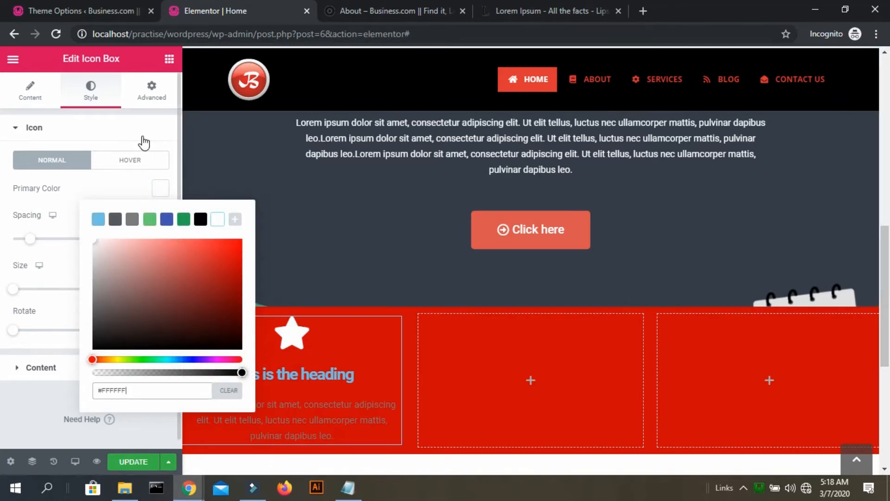
pyautogui.click(39, 265)
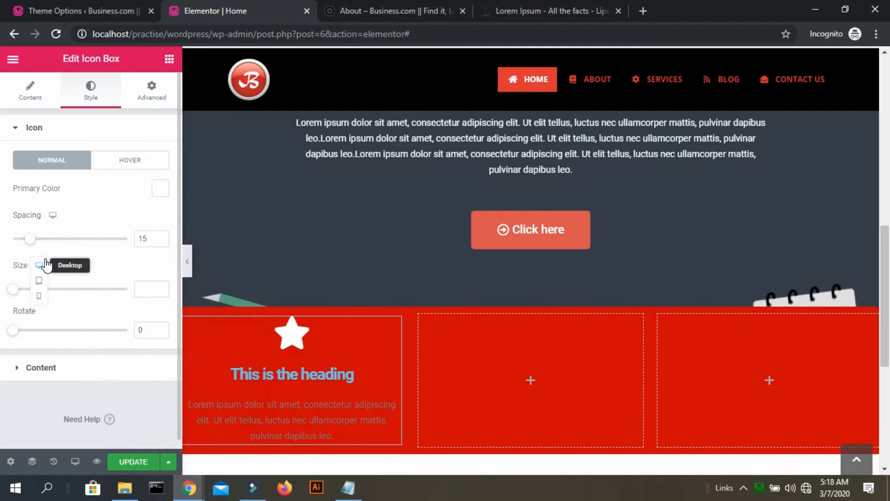
# - Set the icon's hover animation to Shrink
pyautogui.click(56, 368)
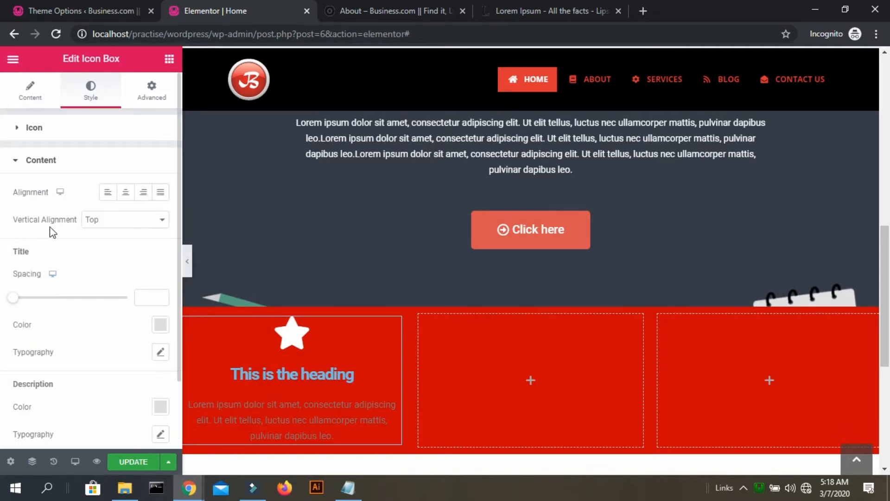
pyautogui.click(54, 134)
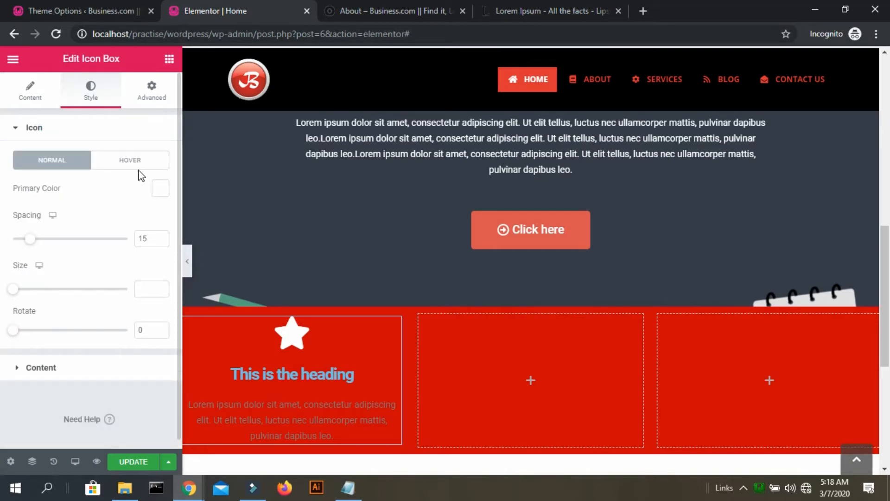
pyautogui.click(140, 166)
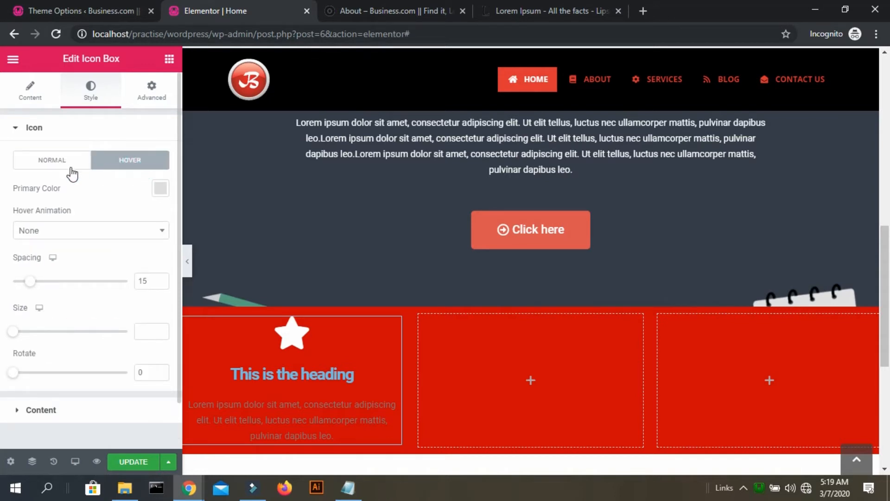
pyautogui.click(72, 231)
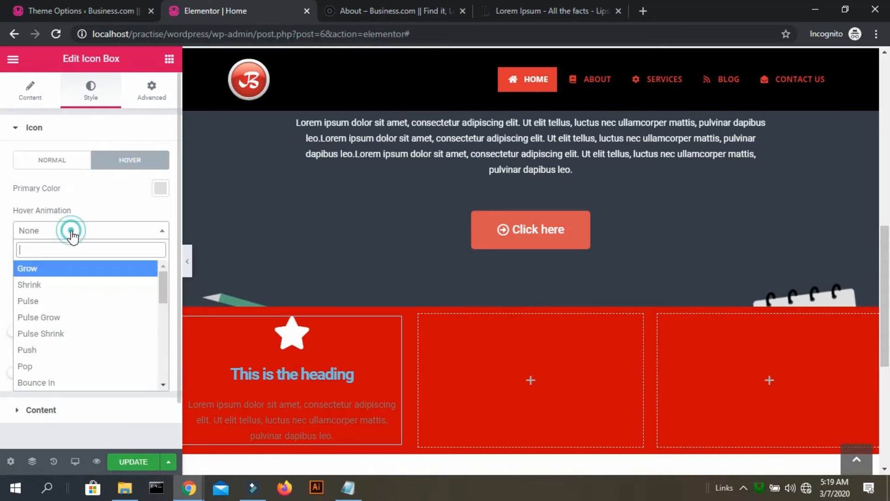
pyautogui.click(71, 285)
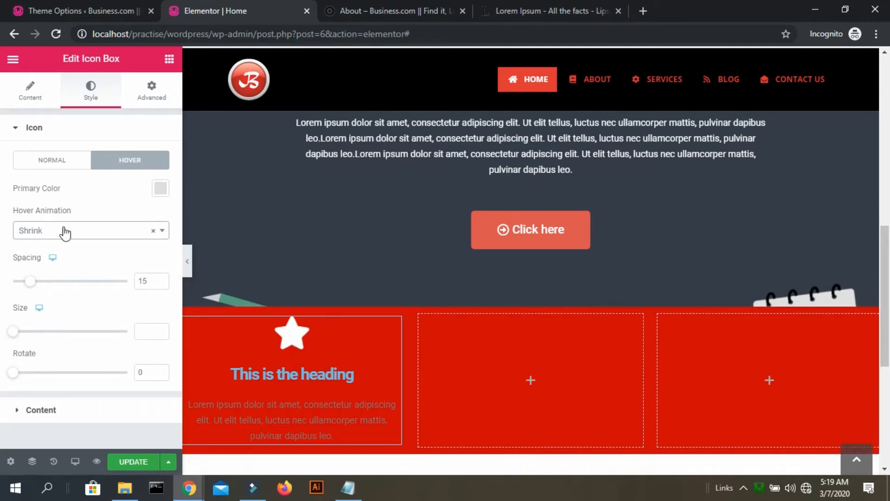
pyautogui.click(35, 127)
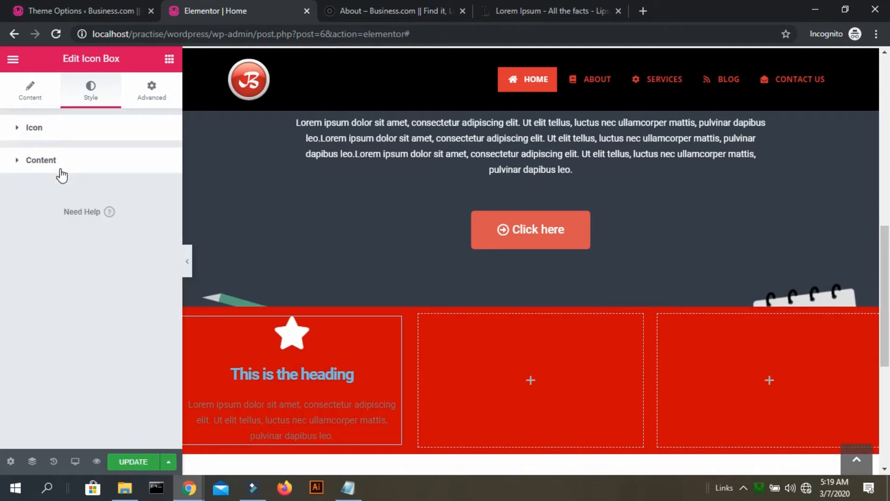
# - Set the icon box's title color and description color to white (#FFFFFF)
pyautogui.click(25, 161)
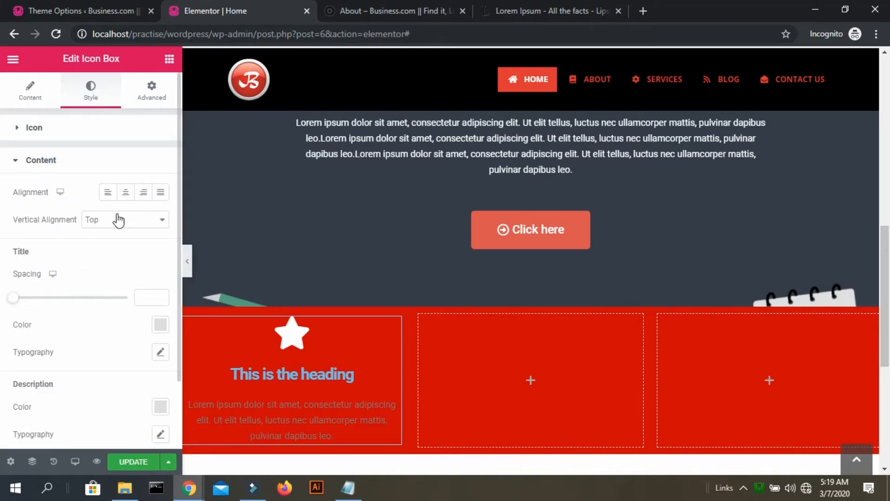
pyautogui.click(160, 325)
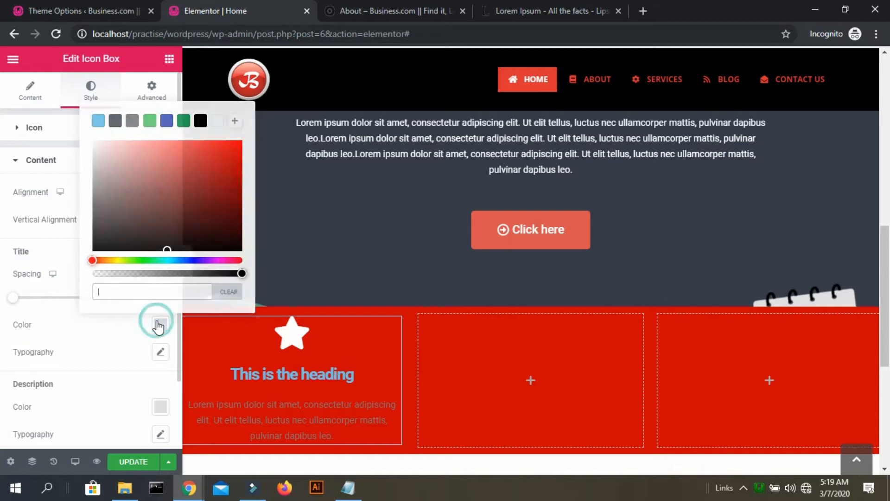
pyautogui.write('#FFFFFF')
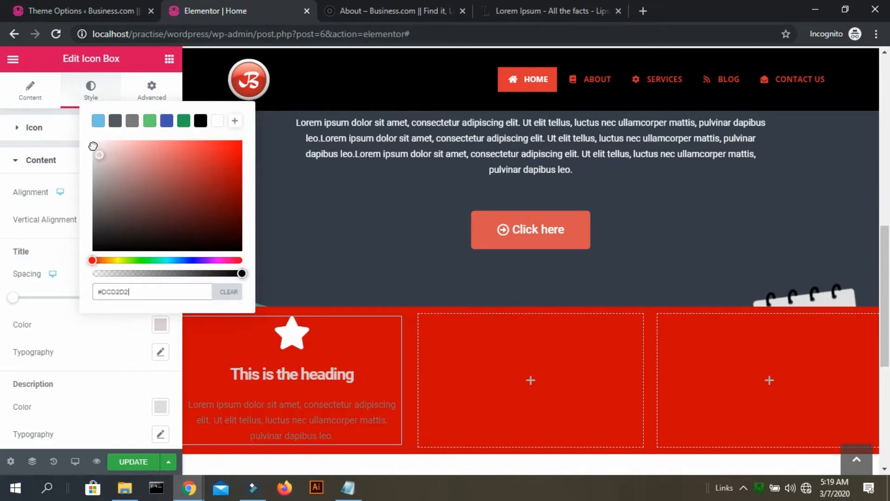
pyautogui.click(160, 412)
pyautogui.write('#FFFFFF')
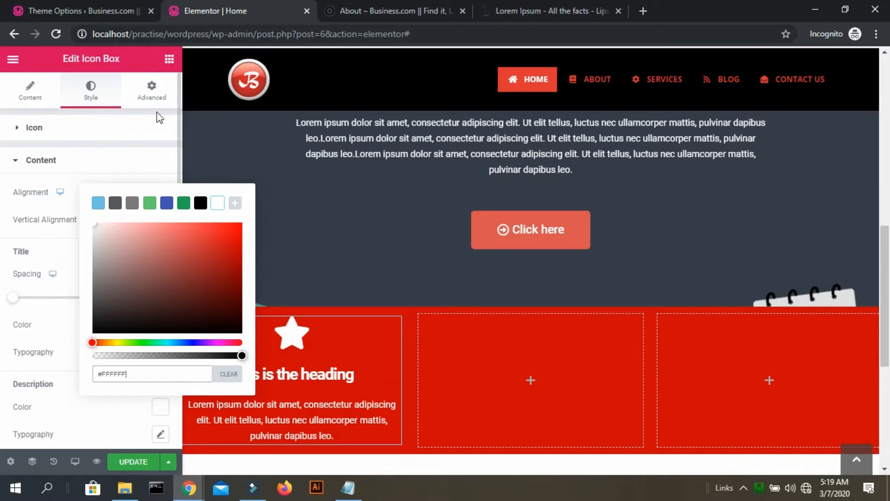
# - Set the icon box's linked padding to 4 px on all four sides
pyautogui.click(152, 93)
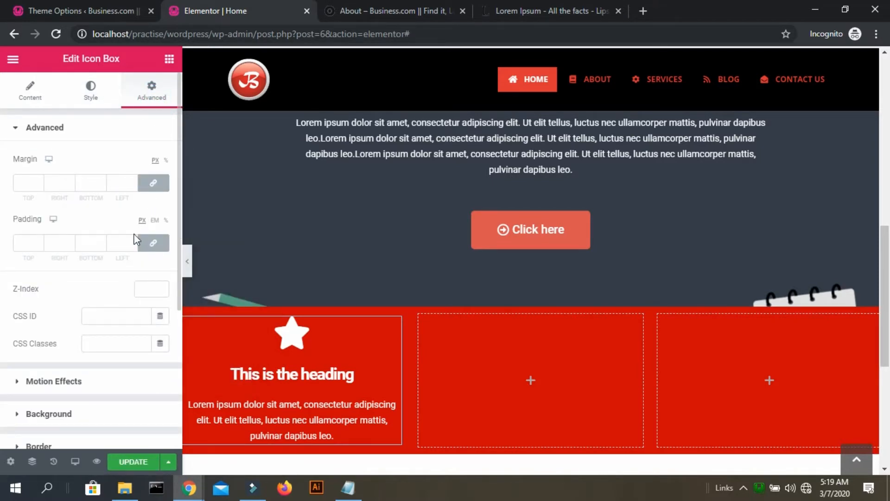
pyautogui.click(38, 240)
pyautogui.click(39, 241)
pyautogui.click(39, 240)
pyautogui.click(38, 241)
pyautogui.click(38, 241)
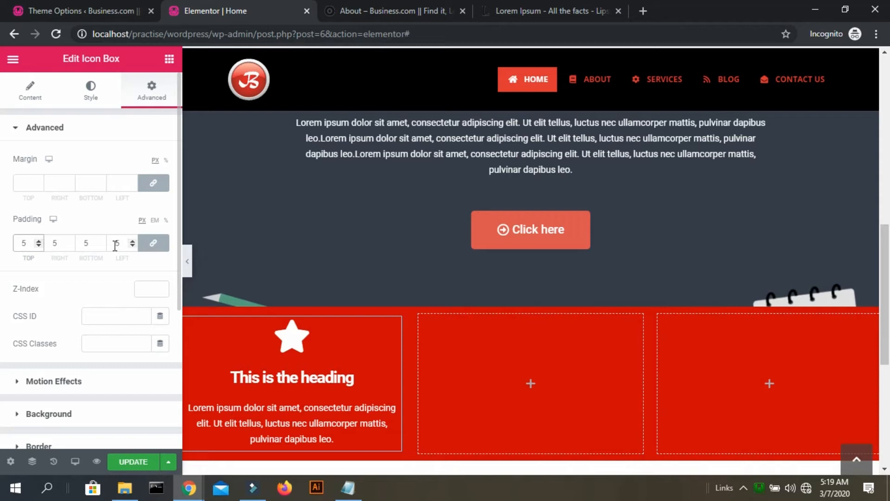
pyautogui.click(38, 245)
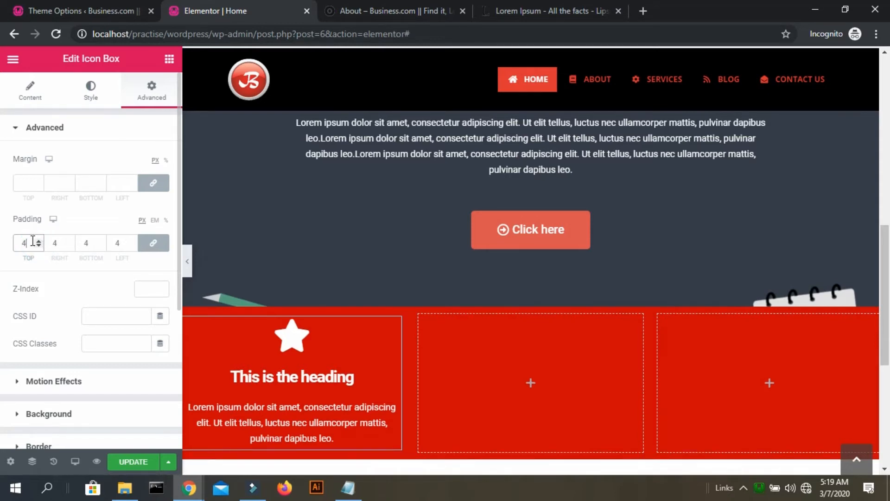
# - Unlink the icon box's padding values and set the right and left padding to 20 px
pyautogui.click(153, 242)
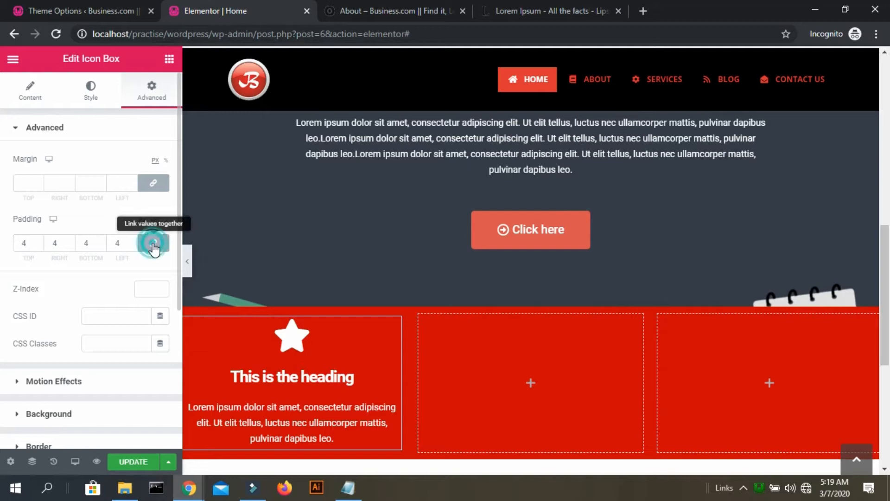
pyautogui.click(69, 242)
pyautogui.click(68, 241)
pyautogui.click(68, 241)
pyautogui.click(69, 241)
pyautogui.click(69, 241)
pyautogui.click(68, 242)
pyautogui.click(68, 241)
pyautogui.click(69, 241)
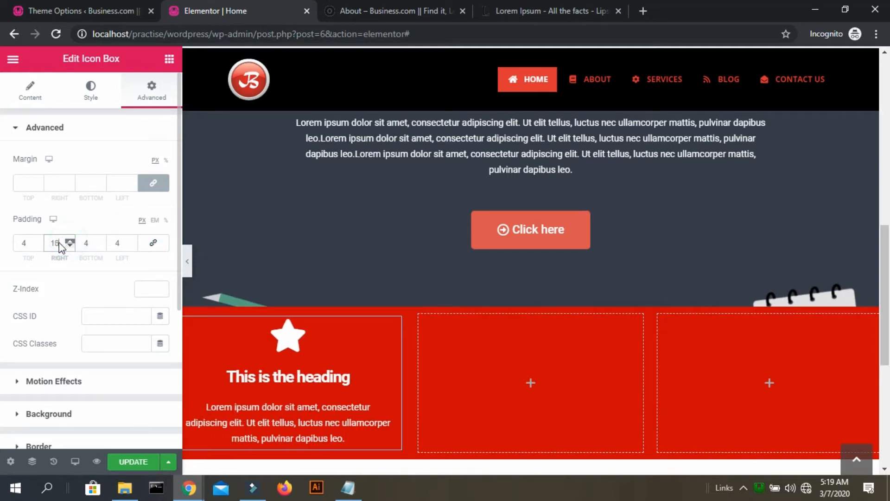
pyautogui.moveTo(60, 242); pyautogui.dragTo(45, 242)
pyautogui.write('20')
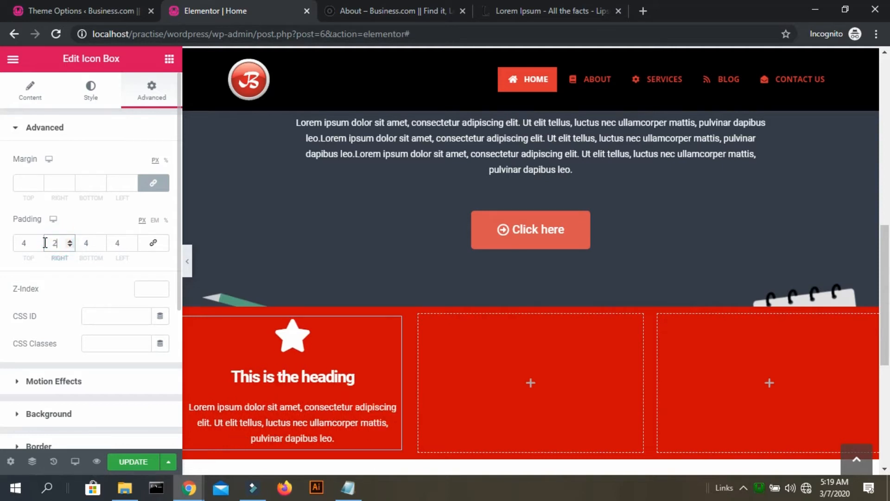
pyautogui.doubleClick(119, 244)
pyautogui.write('20')
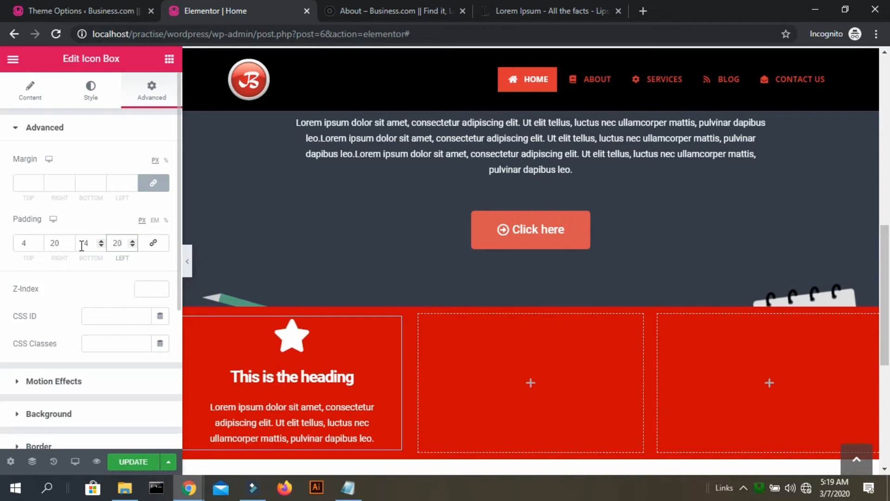
# - Try the Stacked view for the icon box's star, and set the view to Framed
pyautogui.scroll(-2, 403, 368)
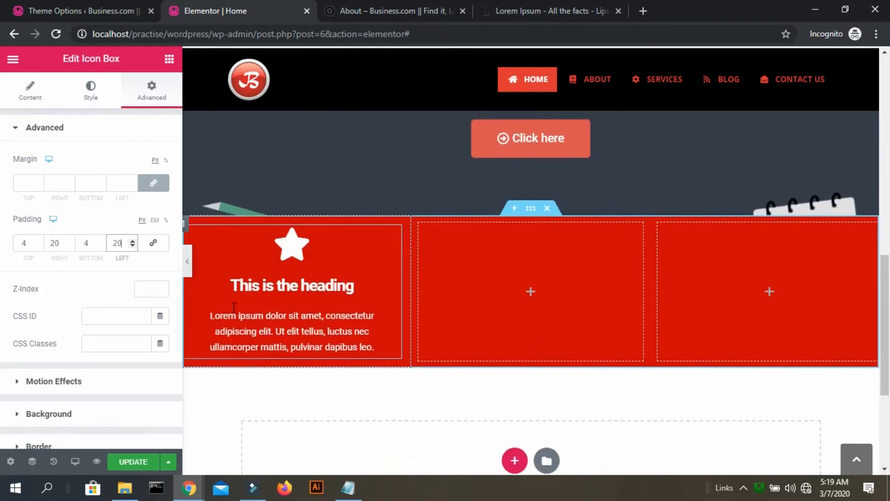
pyautogui.click(30, 87)
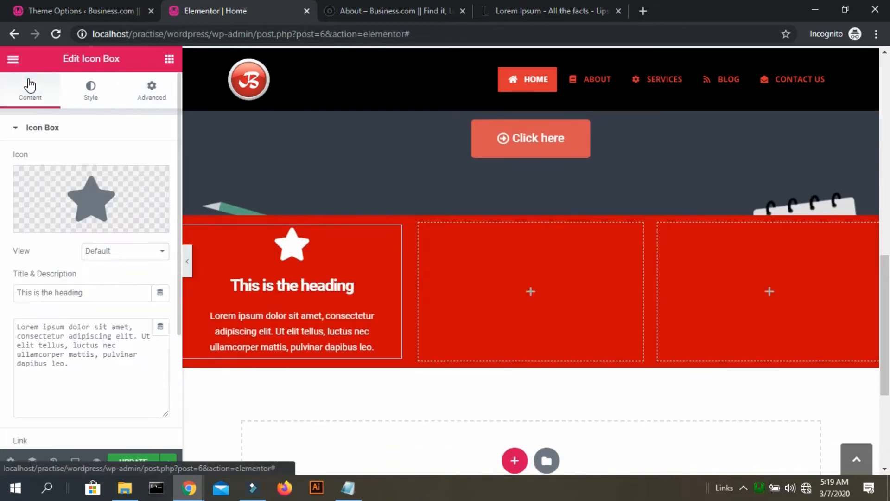
pyautogui.click(133, 253)
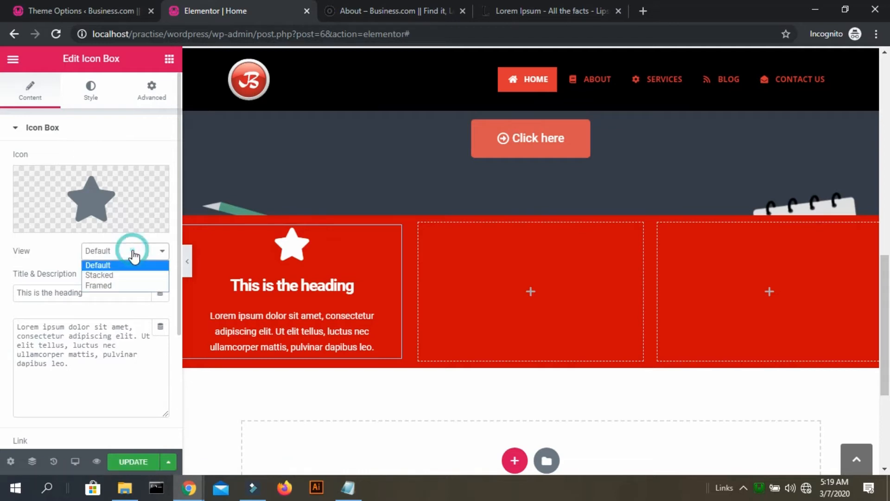
pyautogui.click(129, 277)
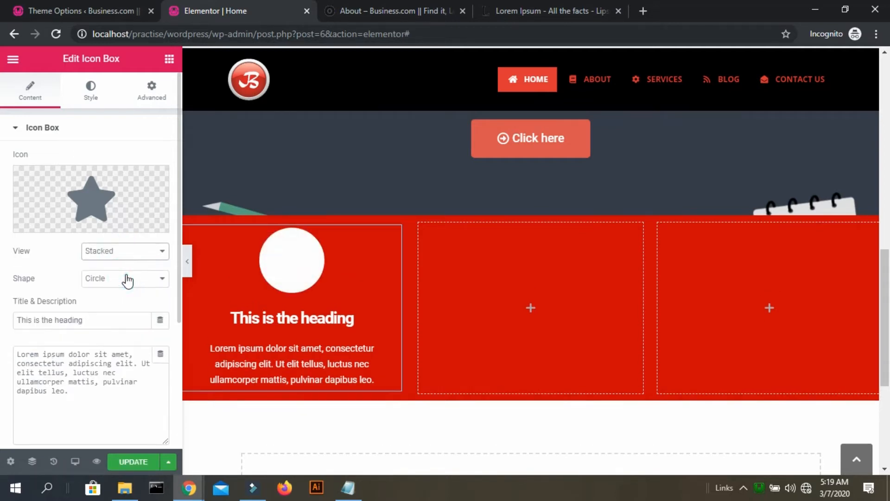
pyautogui.click(147, 252)
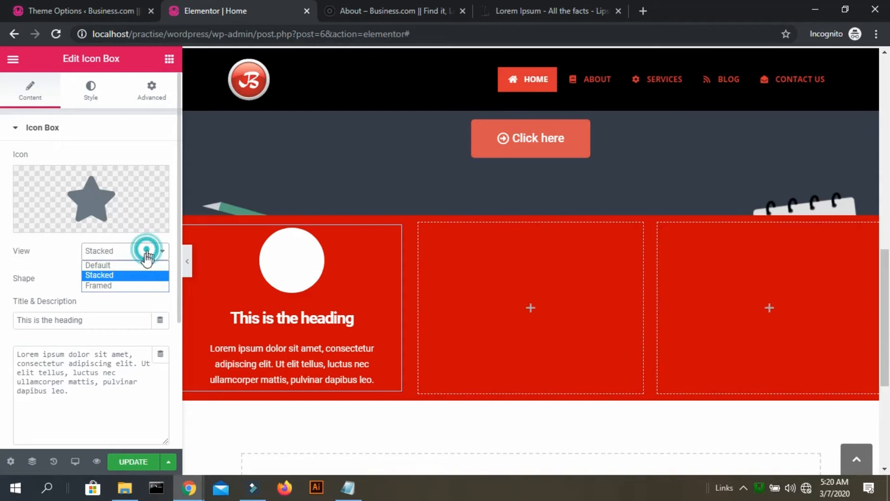
pyautogui.click(132, 285)
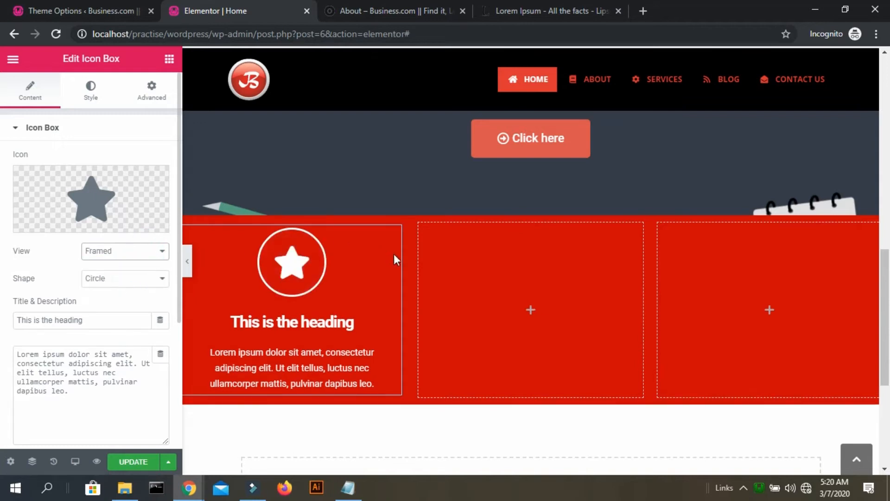
# - Extend the icon box's description by appending a second copy of its Lorem ipsum text
pyautogui.moveTo(77, 398); pyautogui.dragTo(23, 355)
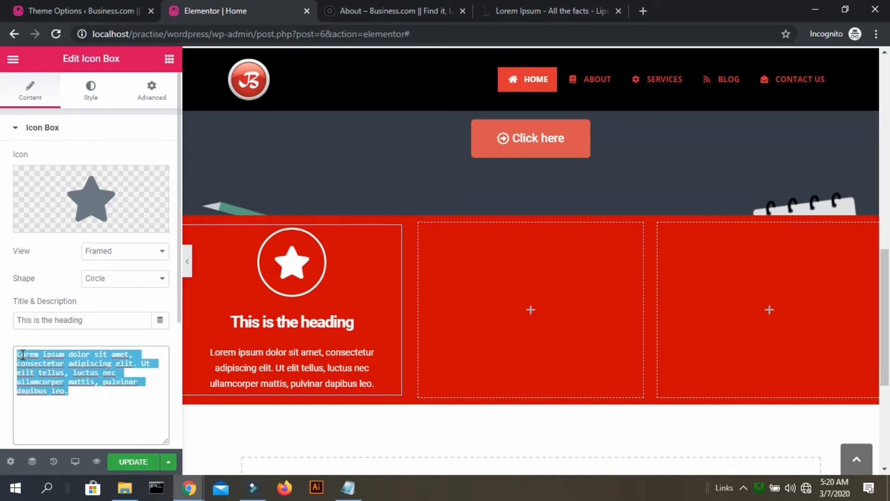
pyautogui.press('Right')
pyautogui.write('Lorem ipsum dolor sit amet, consectetur adipiscing elit. Ut elit tellus, luctus nec ullamcorper mattis, pulvinar dapibus leo.')
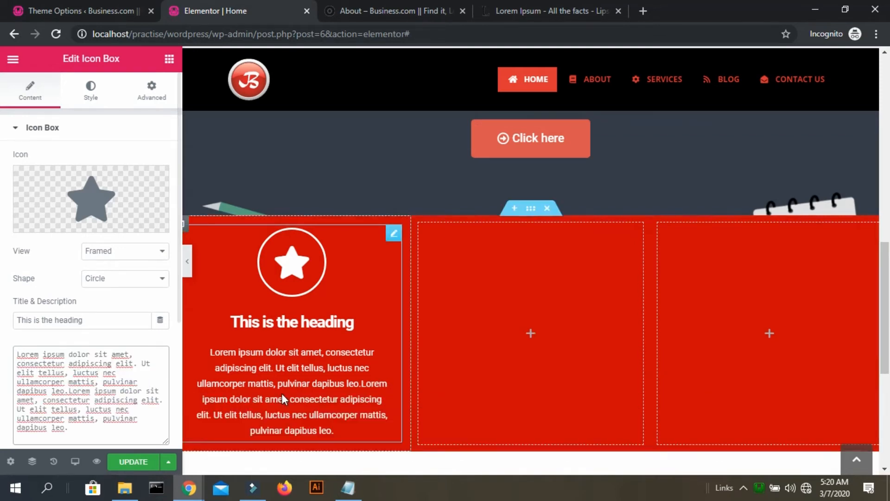
# - Copy the finished icon box and paste it into the second column of the red section
pyautogui.rightClick(390, 236)
pyautogui.click(423, 292)
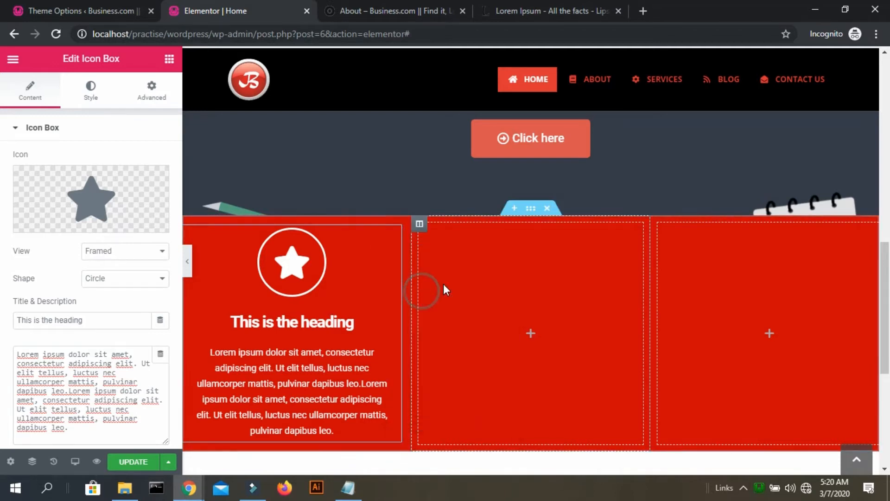
pyautogui.rightClick(535, 266)
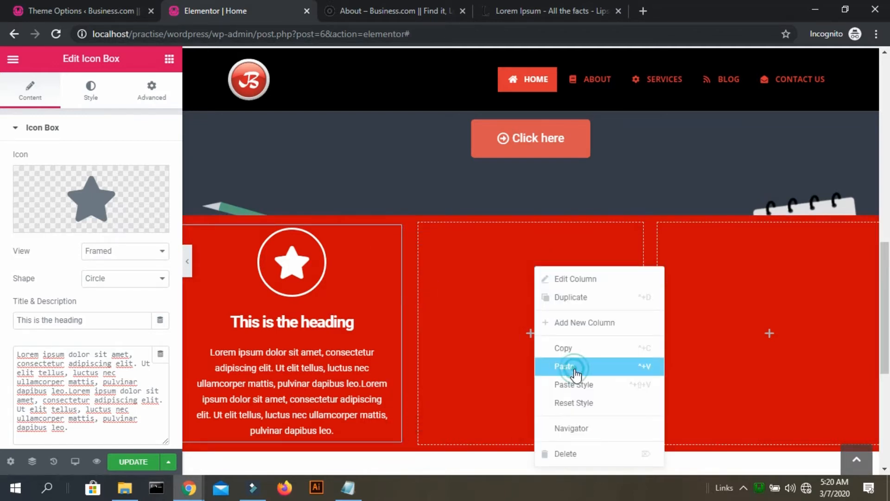
pyautogui.click(589, 366)
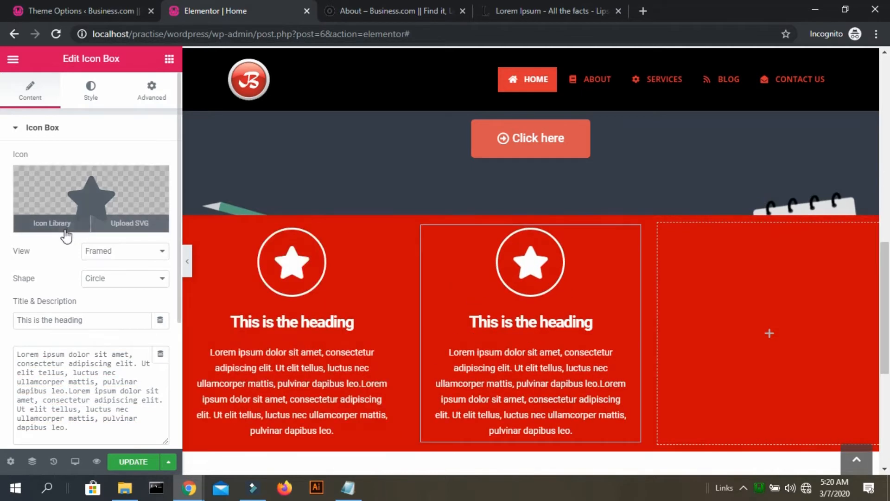
# - Replace the second icon box's star with the large solid square icon from the icon library
pyautogui.click(65, 227)
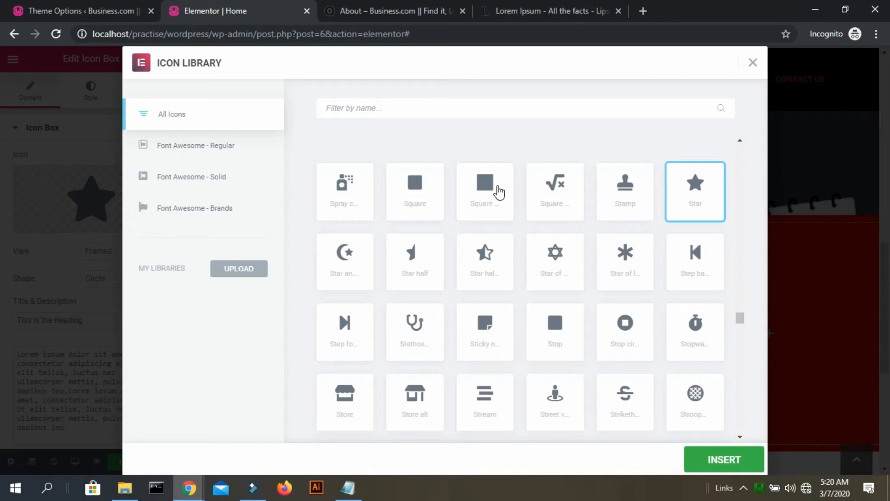
pyautogui.click(499, 190)
pyautogui.click(711, 457)
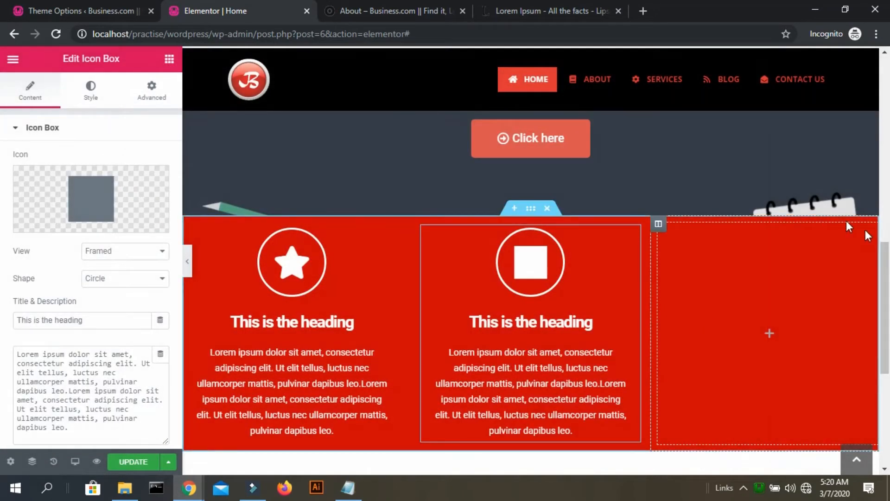
# - Paste the copied icon box into the third column and change its icon to the six-pointed outlined star
pyautogui.rightClick(767, 275)
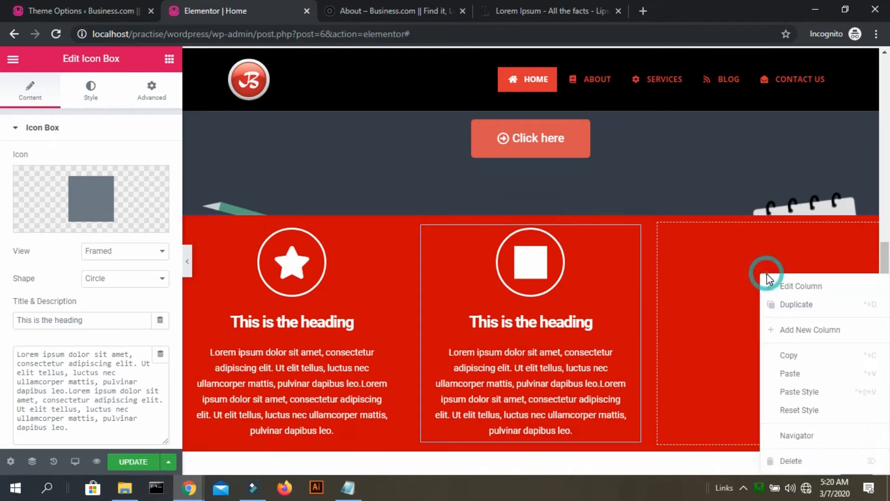
pyautogui.click(794, 372)
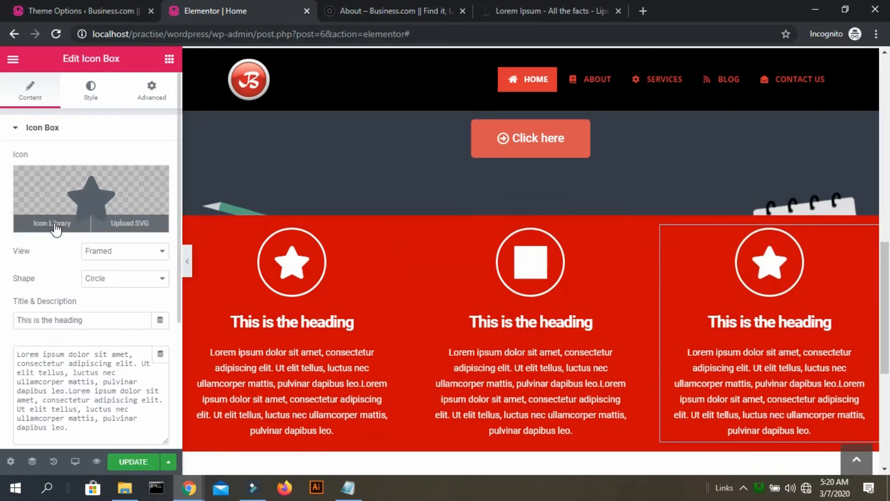
pyautogui.click(53, 223)
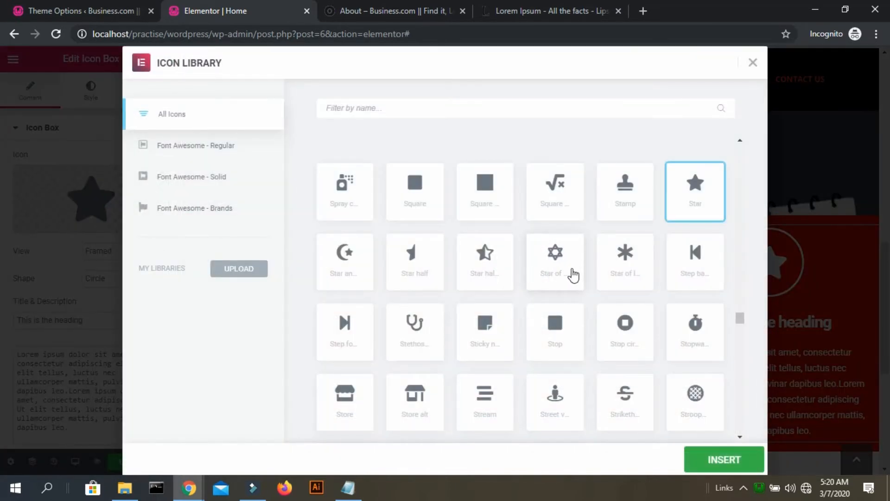
pyautogui.click(560, 272)
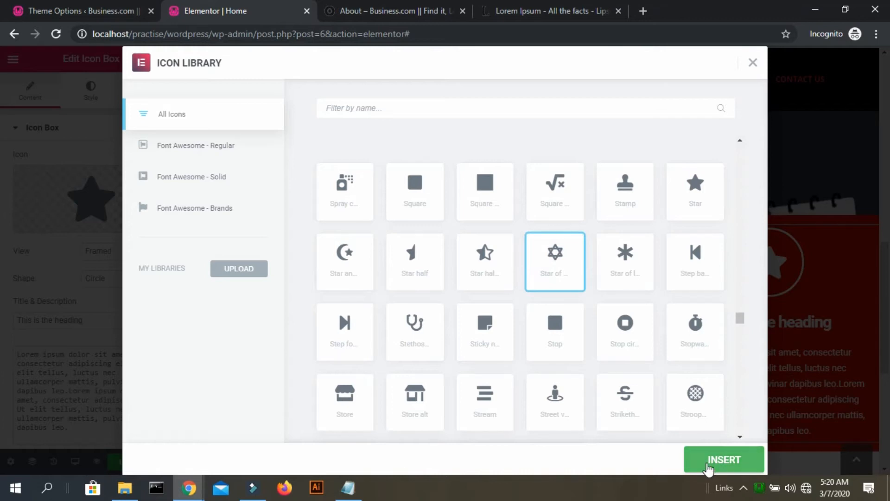
pyautogui.click(708, 467)
# - Apply a Fade In Down entrance animation to the red three-column section and update the page
pyautogui.scroll(-3, 558, 313)
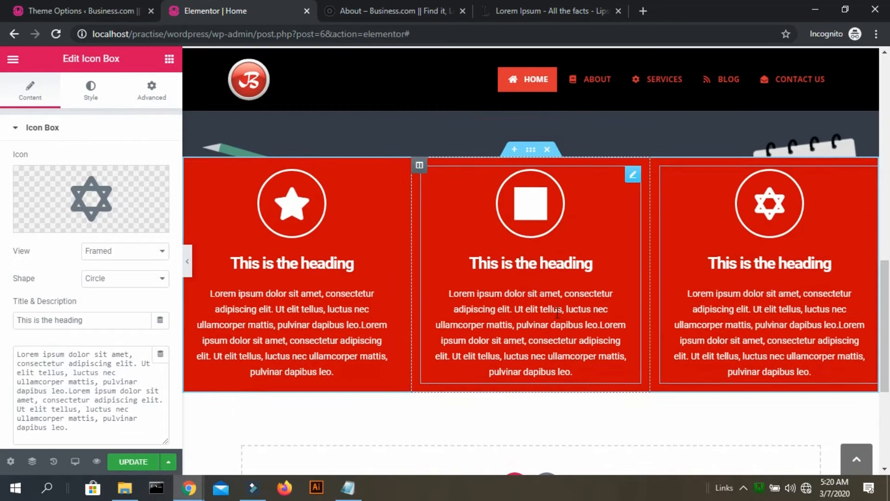
pyautogui.scroll(3, 558, 313)
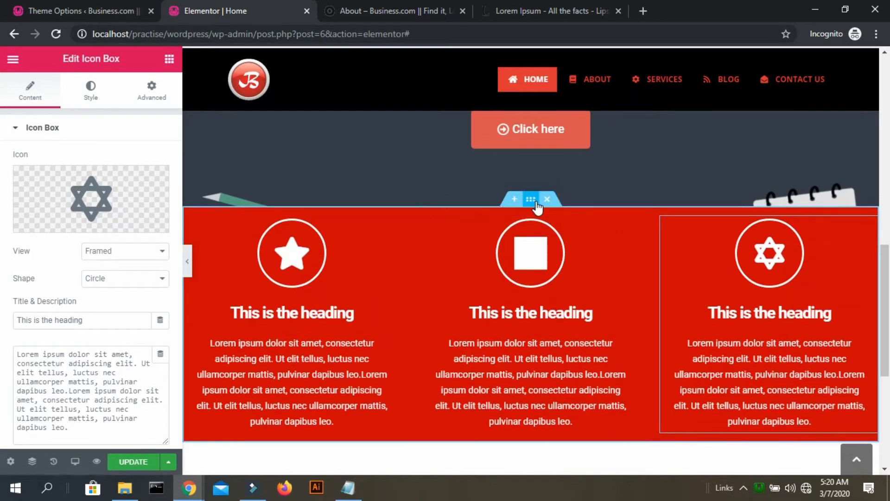
pyautogui.click(153, 89)
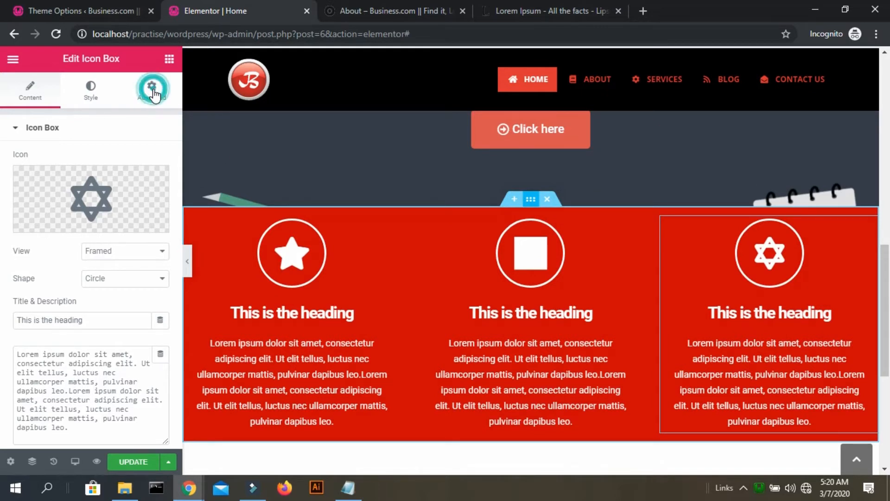
pyautogui.click(149, 98)
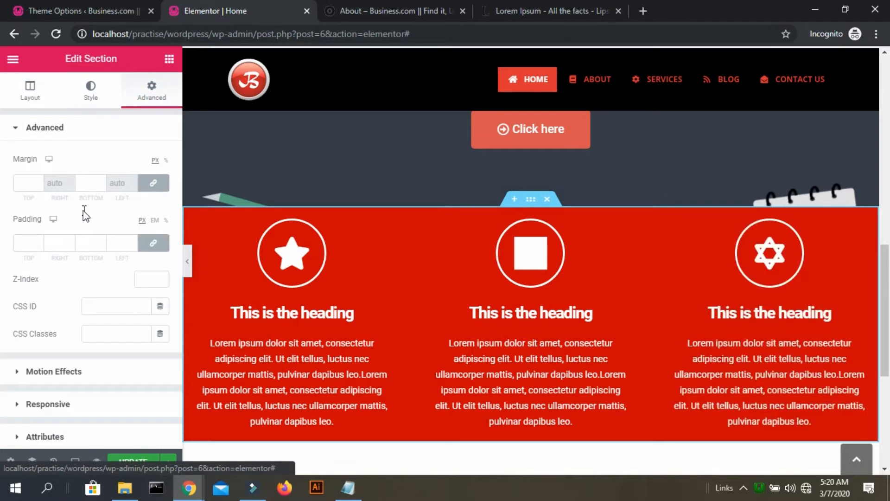
pyautogui.scroll(-3, 84, 214)
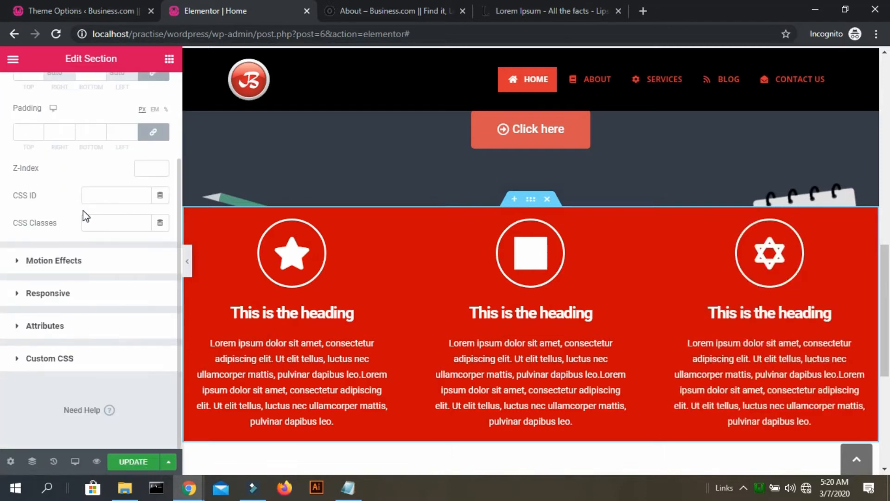
pyautogui.click(75, 261)
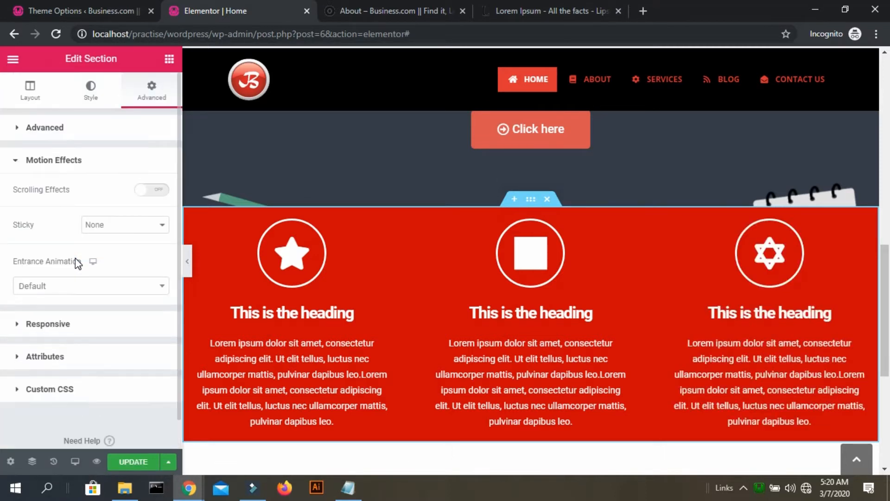
pyautogui.scroll(-1, 76, 259)
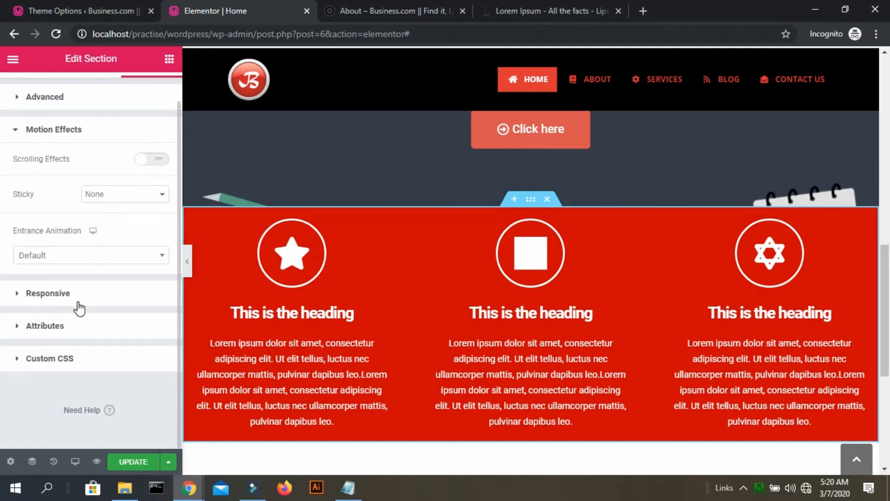
pyautogui.click(92, 258)
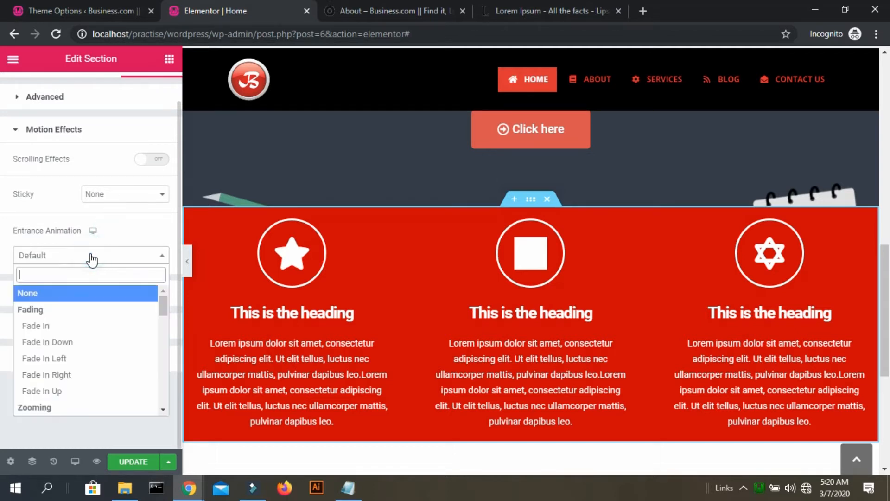
pyautogui.click(74, 346)
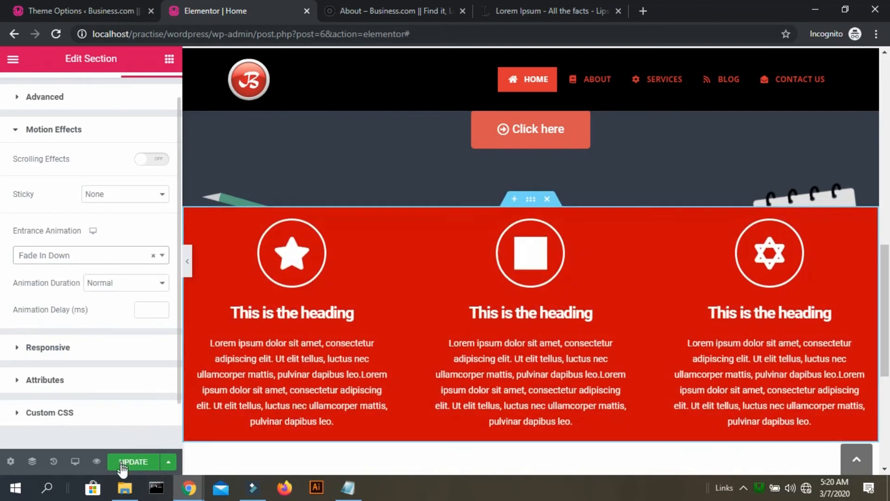
pyautogui.click(132, 462)
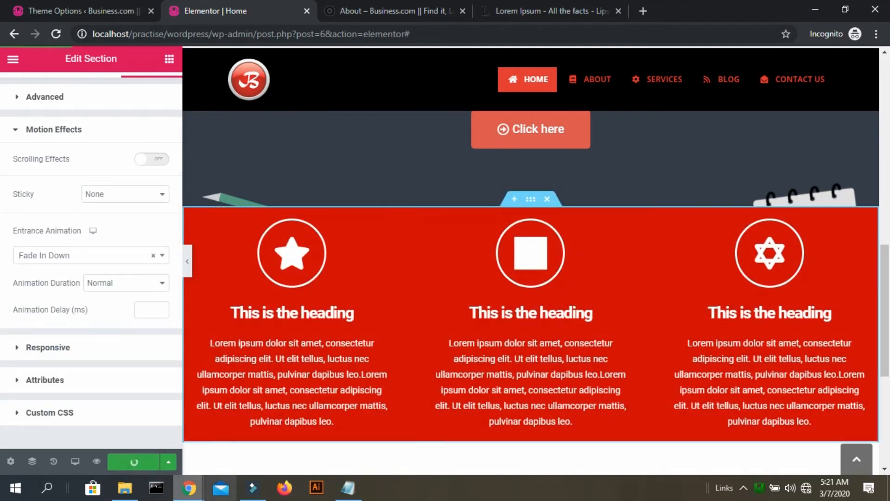
# - Review the Porto Church demo's layout below its three-column block and compare it with the page in the Elementor editor
pyautogui.moveTo(189, 488)
pyautogui.click(113, 424)
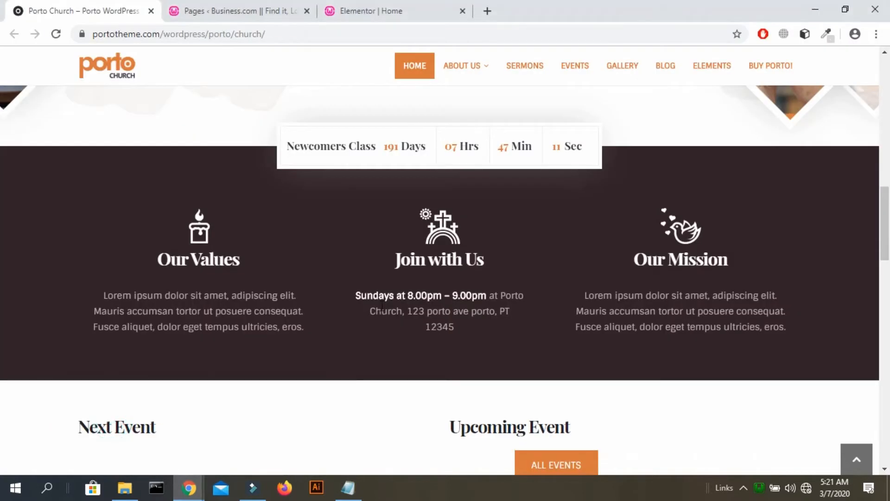
pyautogui.scroll(-3, 382, 306)
pyautogui.scroll(-1, 382, 310)
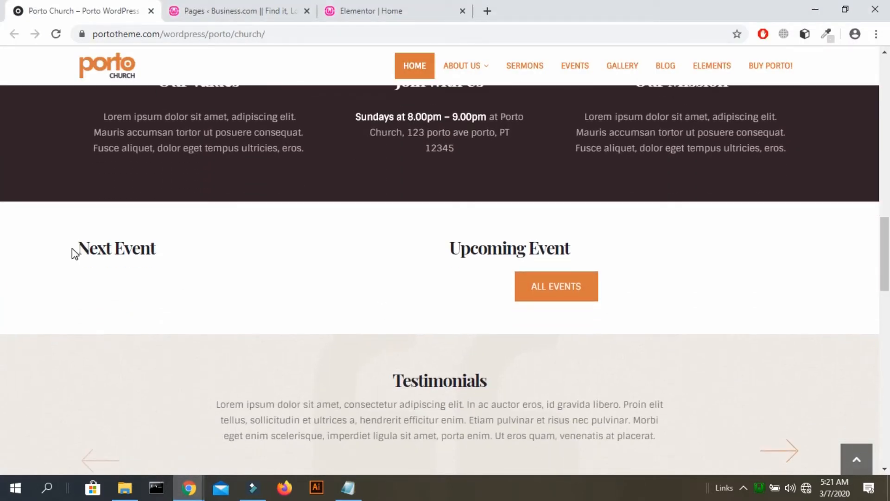
pyautogui.scroll(-6, 71, 248)
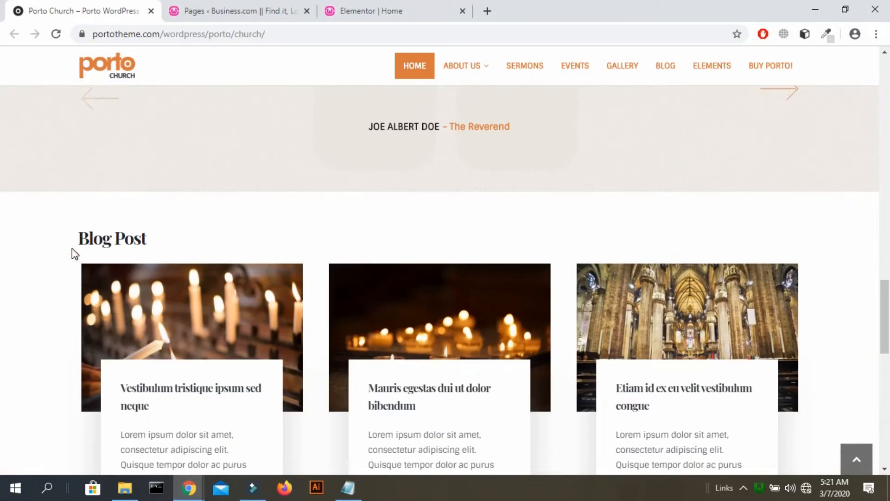
pyautogui.scroll(-2, 71, 249)
pyautogui.hotkey('alt', 'Tab')
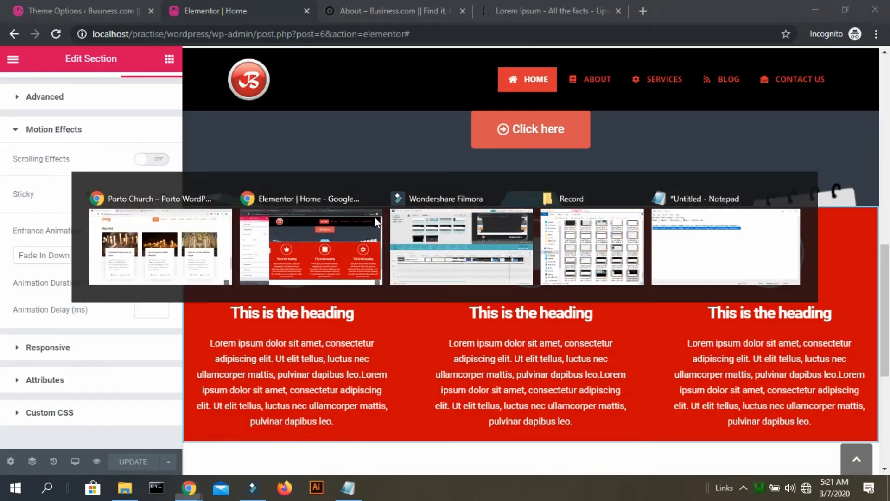
pyautogui.scroll(-5, 483, 277)
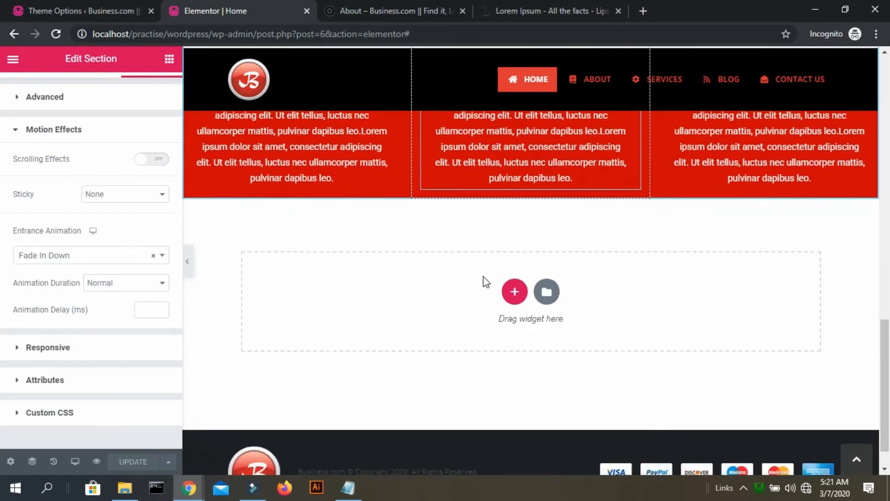
pyautogui.scroll(3, 514, 285)
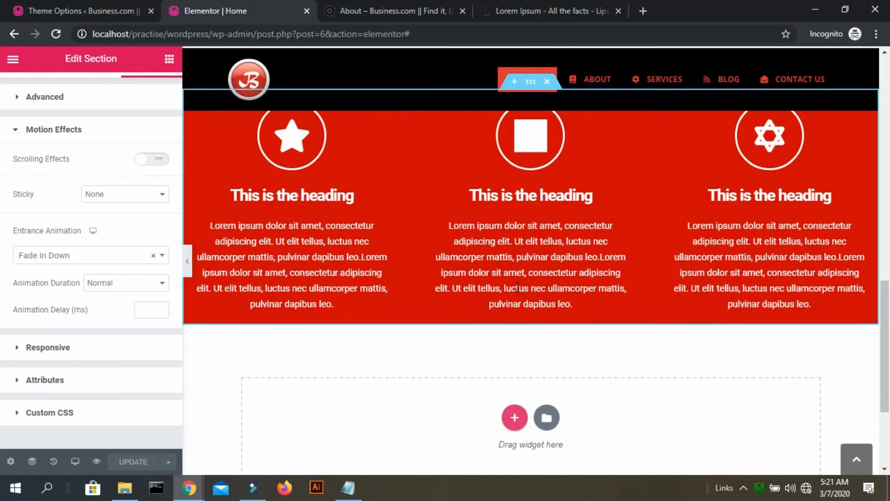
pyautogui.scroll(10, 518, 287)
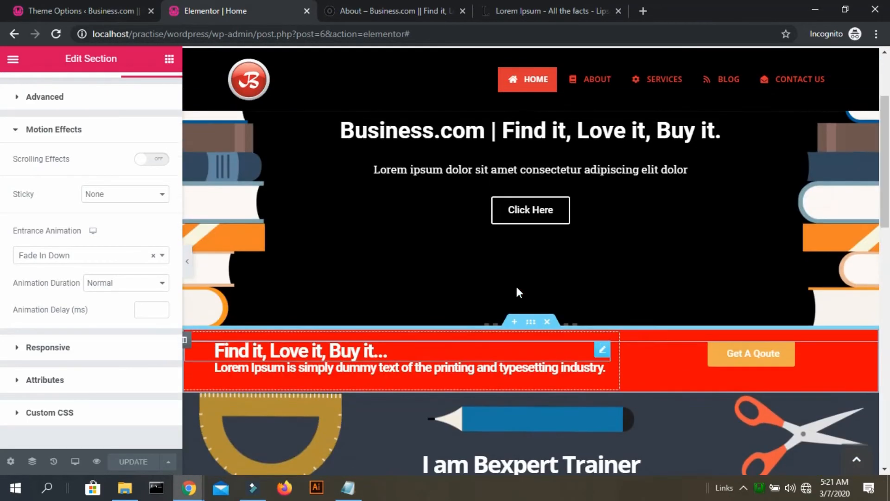
# - Open the live home page from the site logo and examine its sections from the slider to the footer
pyautogui.click(402, 2)
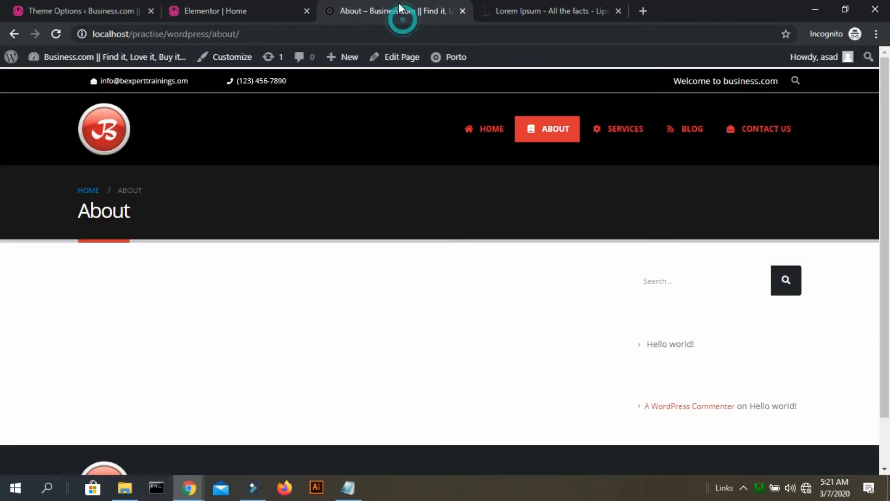
pyautogui.click(106, 149)
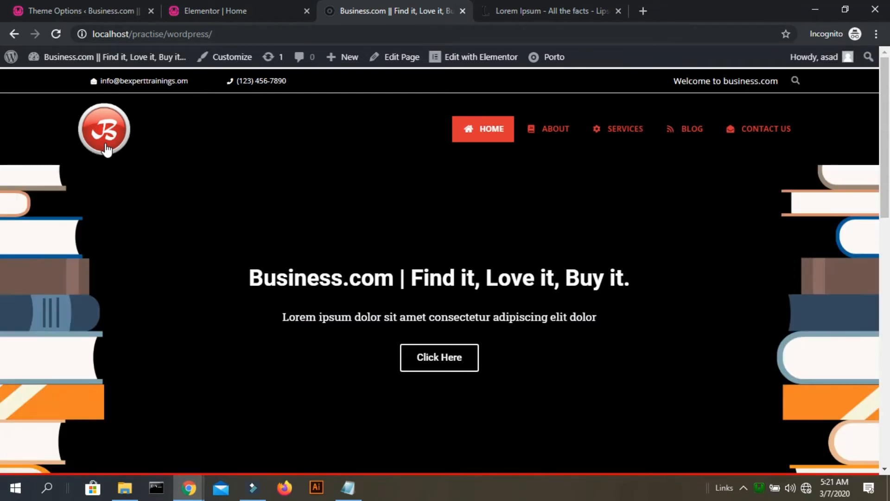
pyautogui.scroll(-3, 482, 294)
pyautogui.scroll(-8, 484, 295)
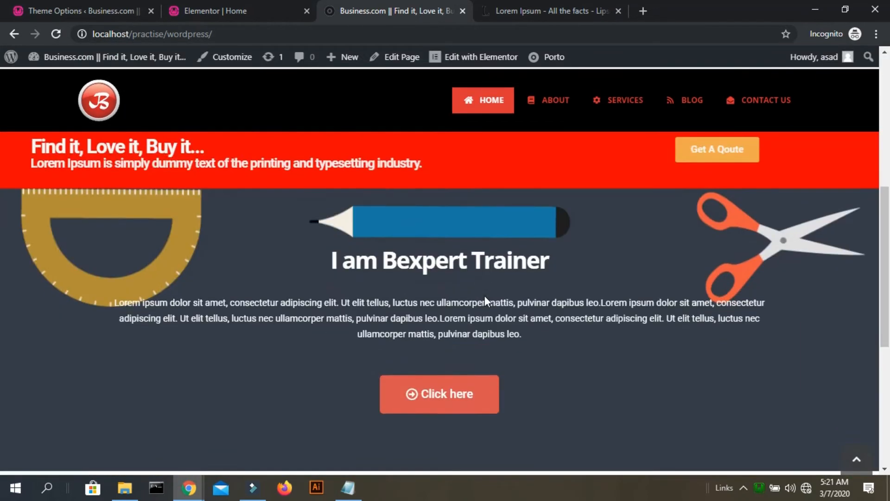
pyautogui.scroll(11, 485, 296)
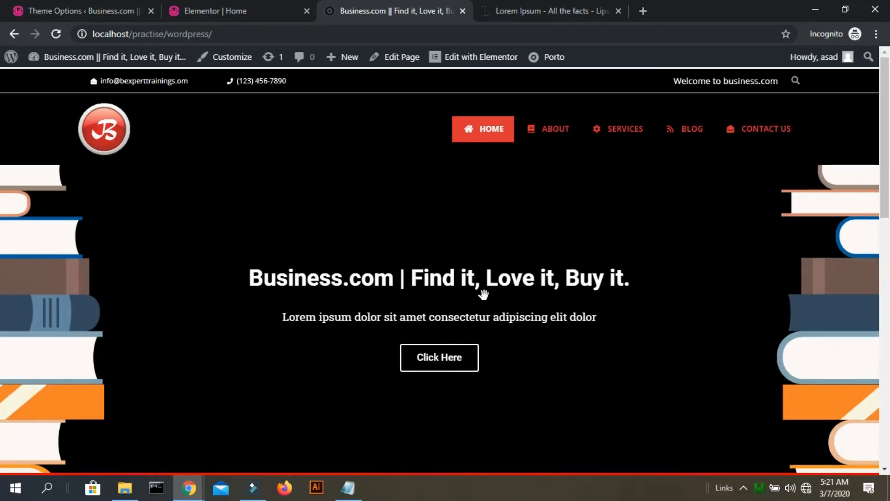
pyautogui.scroll(-6, 484, 295)
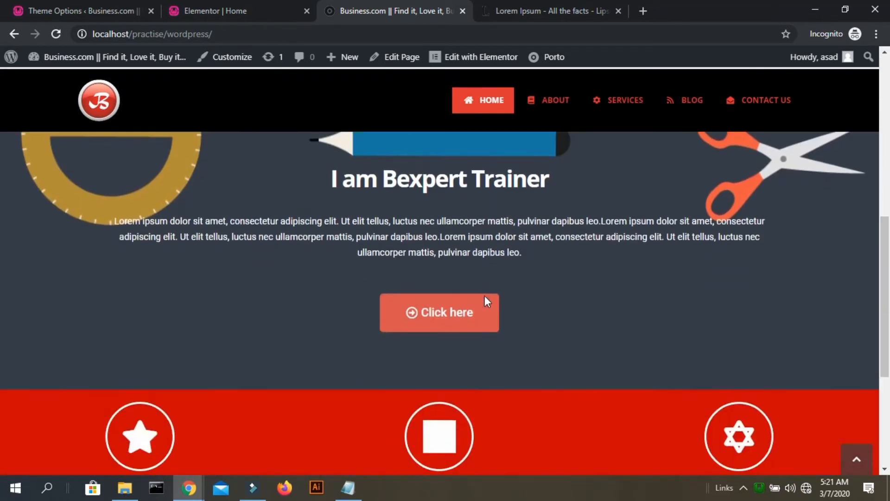
pyautogui.scroll(-5, 486, 302)
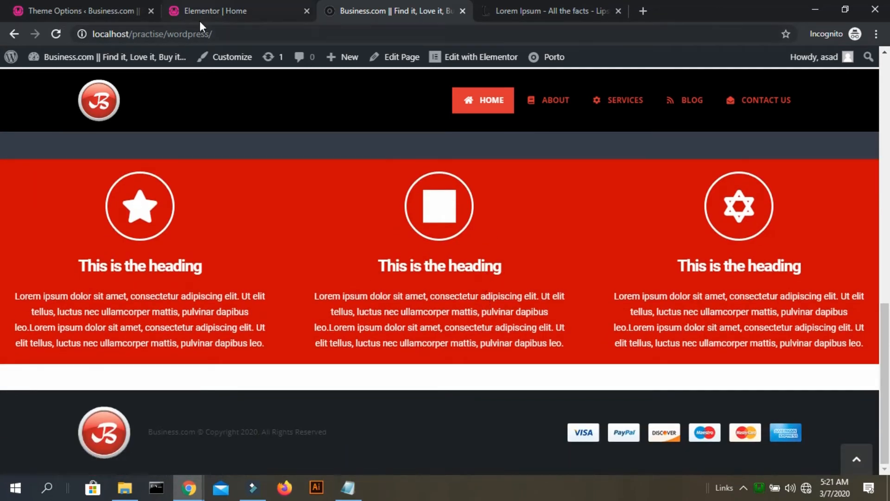
# - Return to the Elementor editor, open the red section's margin and padding settings, and compare its spacing with the live page
pyautogui.click(220, 10)
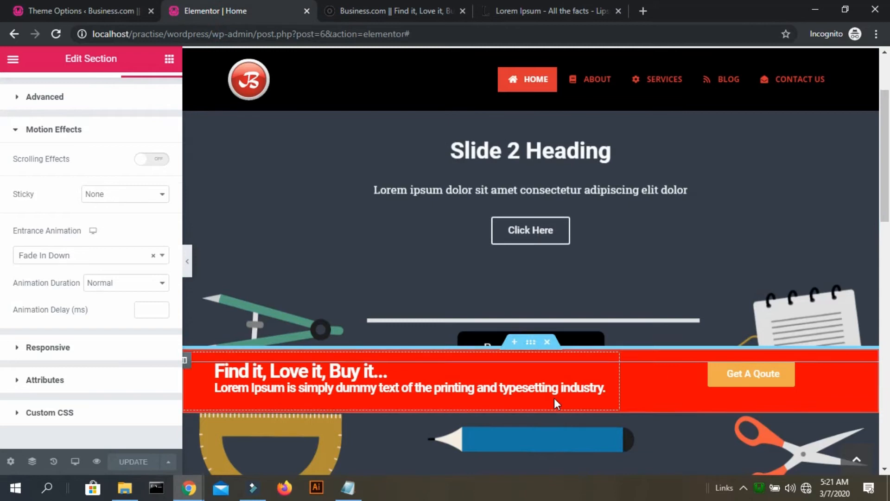
pyautogui.scroll(-5, 554, 398)
pyautogui.scroll(-5, 555, 397)
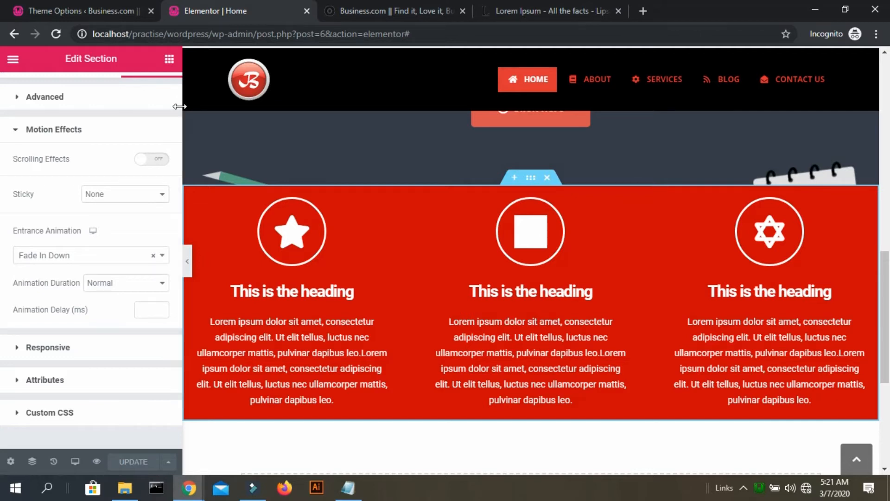
pyautogui.moveTo(178, 106); pyautogui.dragTo(178, 77)
pyautogui.click(82, 132)
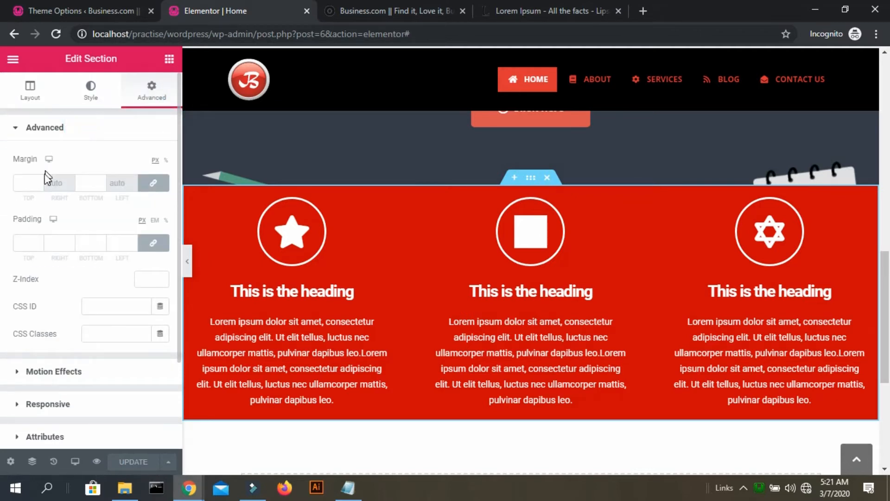
pyautogui.click(164, 245)
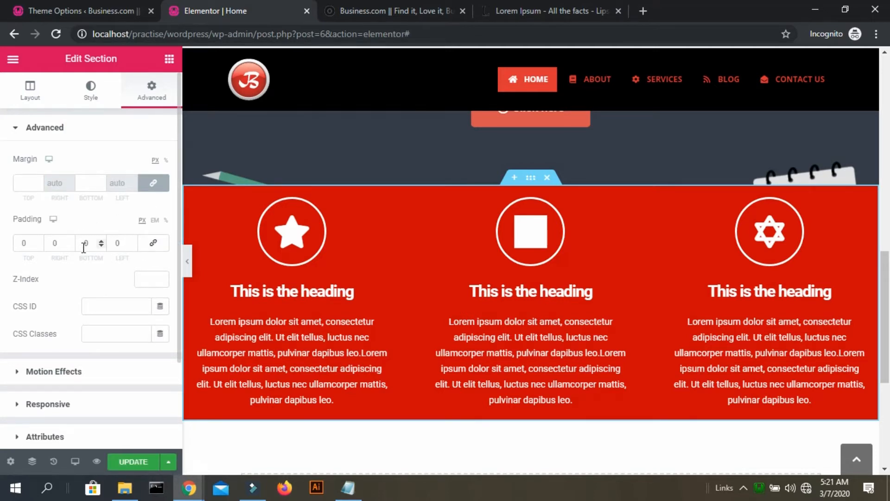
pyautogui.click(375, 13)
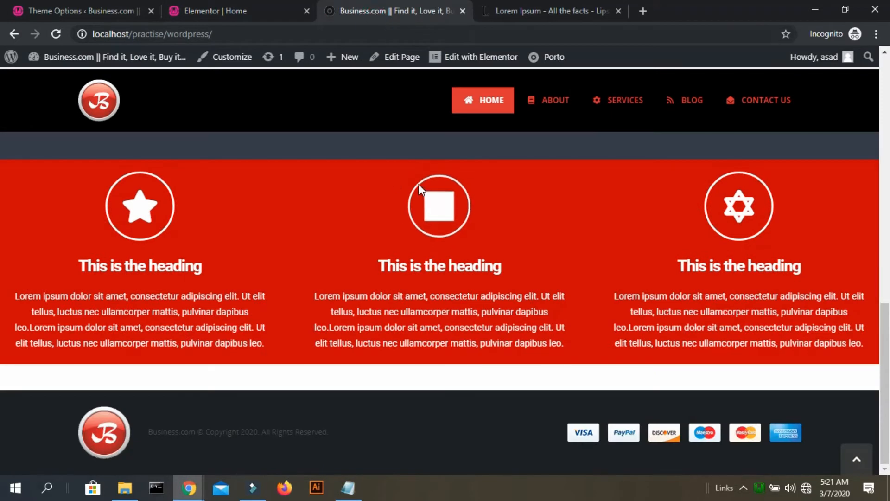
pyautogui.click(220, 10)
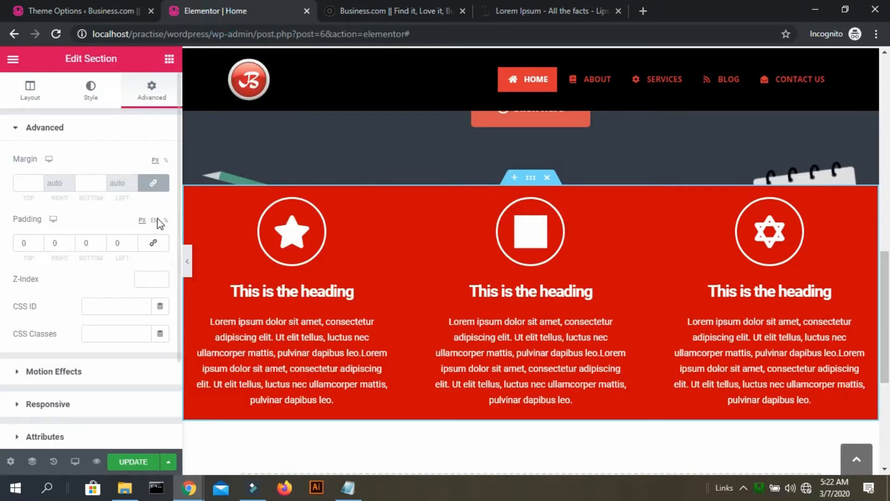
# - Set the red section's linked padding to 15 px on all sides, update the page and reload the live home page
pyautogui.click(153, 243)
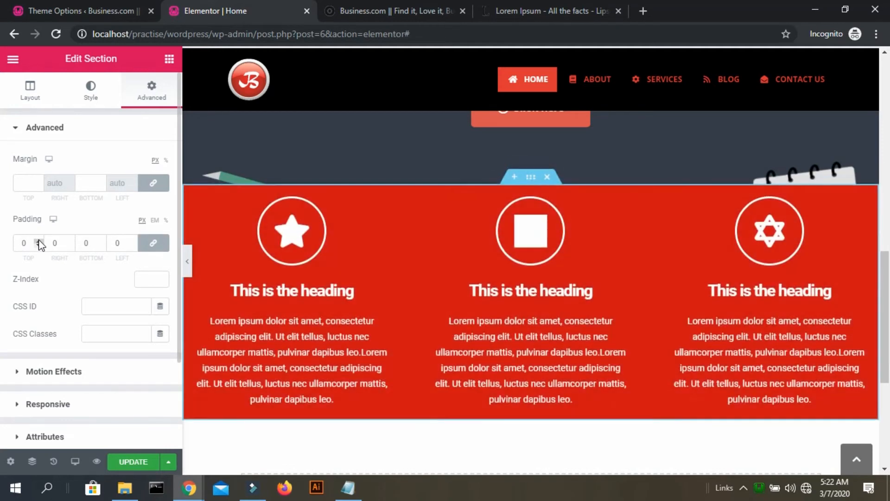
pyautogui.click(39, 241)
pyautogui.click(39, 241)
pyautogui.click(39, 241)
pyautogui.click(39, 240)
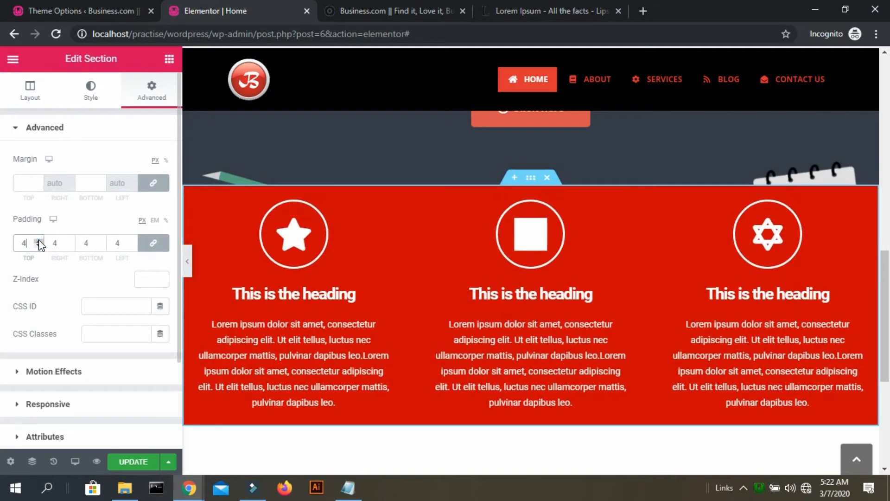
pyautogui.click(39, 241)
pyautogui.click(39, 241)
pyautogui.click(39, 241)
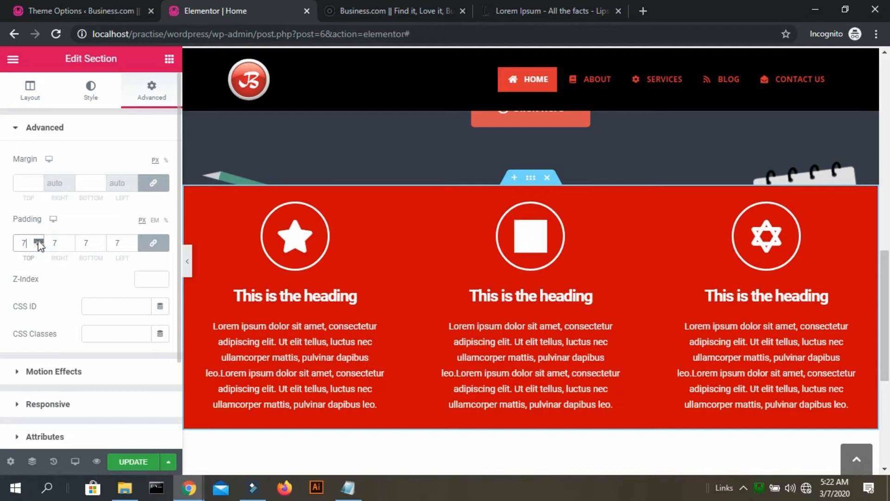
pyautogui.click(39, 241)
pyautogui.click(39, 240)
pyautogui.click(39, 241)
pyautogui.click(39, 241)
pyautogui.click(39, 241)
pyautogui.click(39, 241)
pyautogui.click(39, 240)
pyautogui.click(39, 240)
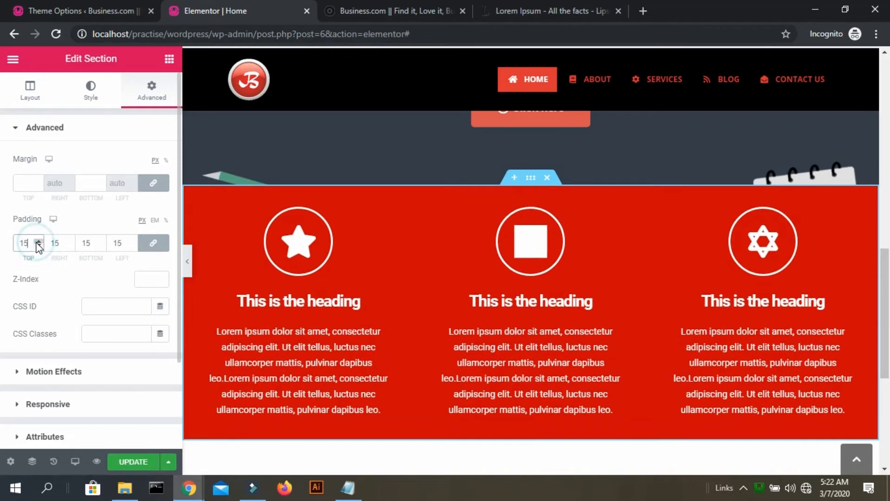
pyautogui.click(144, 463)
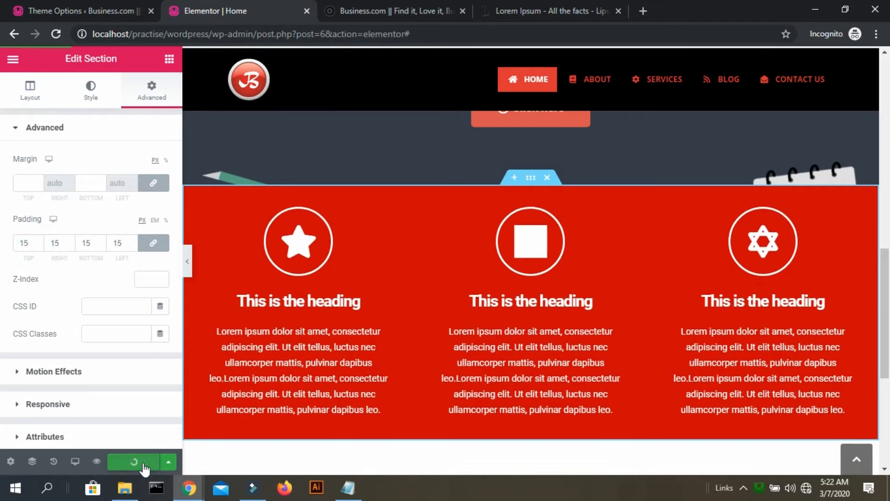
pyautogui.click(408, 7)
pyautogui.press('F5')
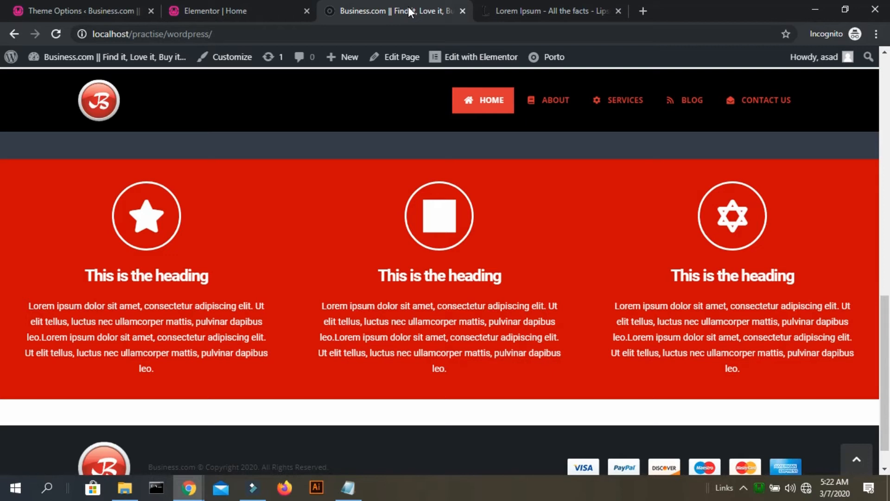
# - Return to the Elementor editor and set the star icon box's right and left padding to 35 px
pyautogui.click(74, 11)
pyautogui.click(235, 14)
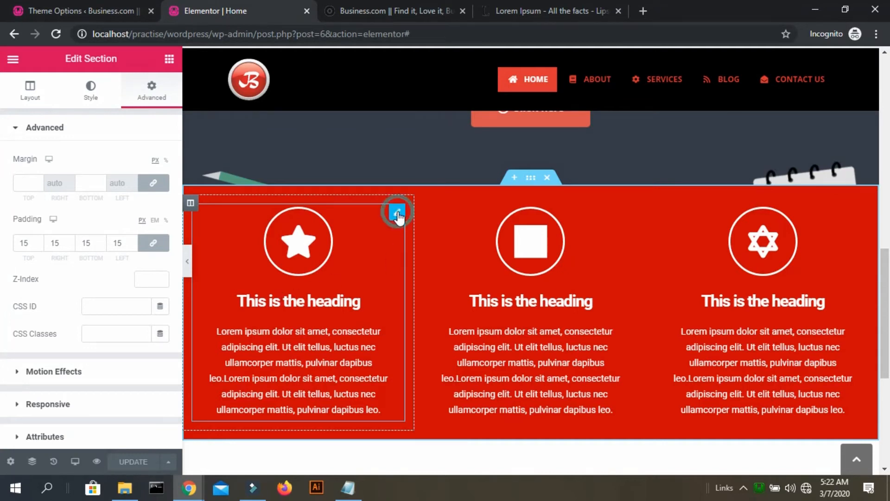
pyautogui.click(398, 214)
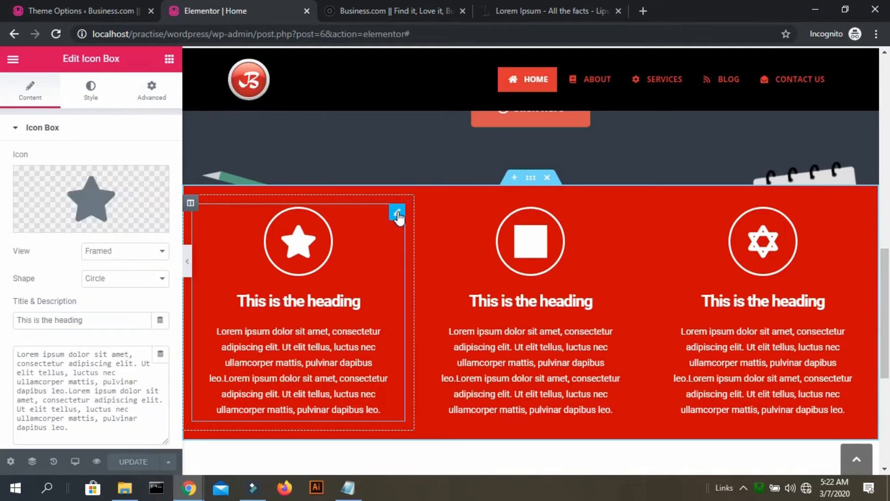
pyautogui.click(141, 87)
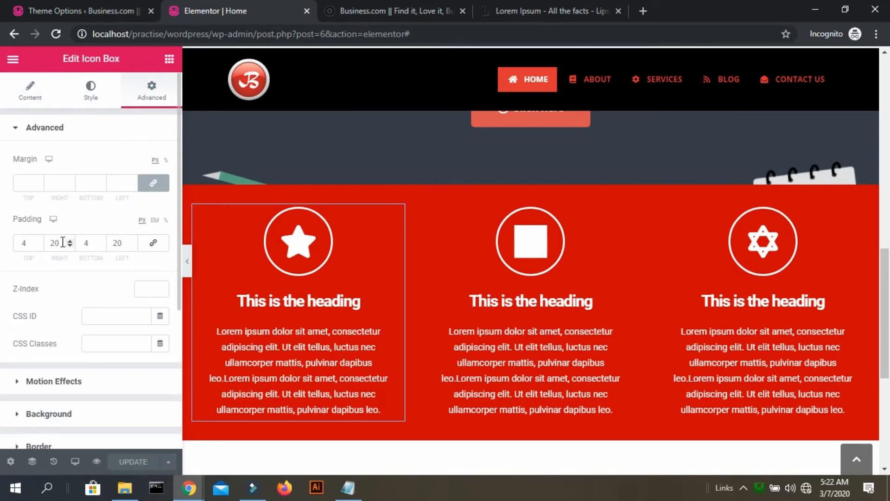
pyautogui.press('Tab')
pyautogui.write('35')
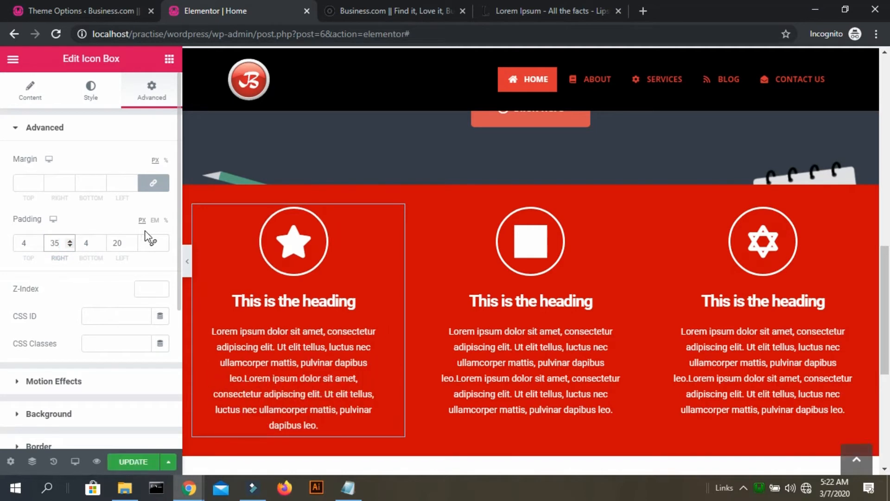
pyautogui.doubleClick(125, 242)
pyautogui.write('35')
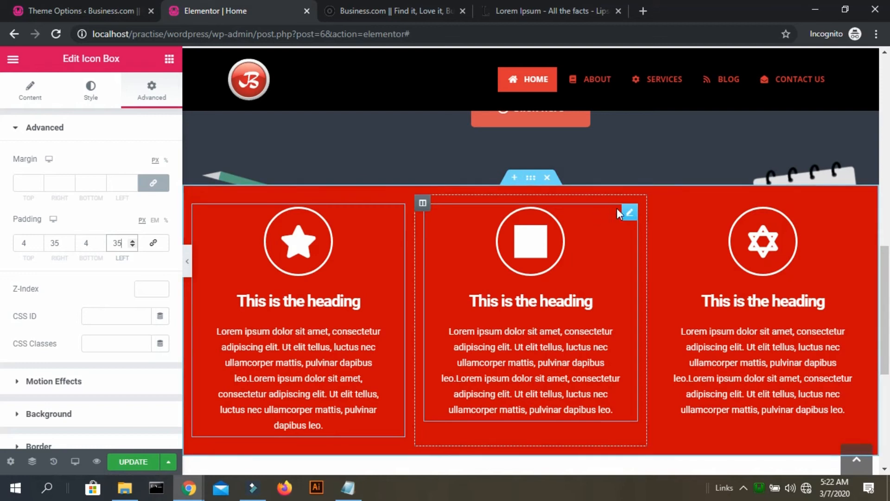
# - Set the square icon box's right and left padding to 35 px in the middle column
pyautogui.click(627, 212)
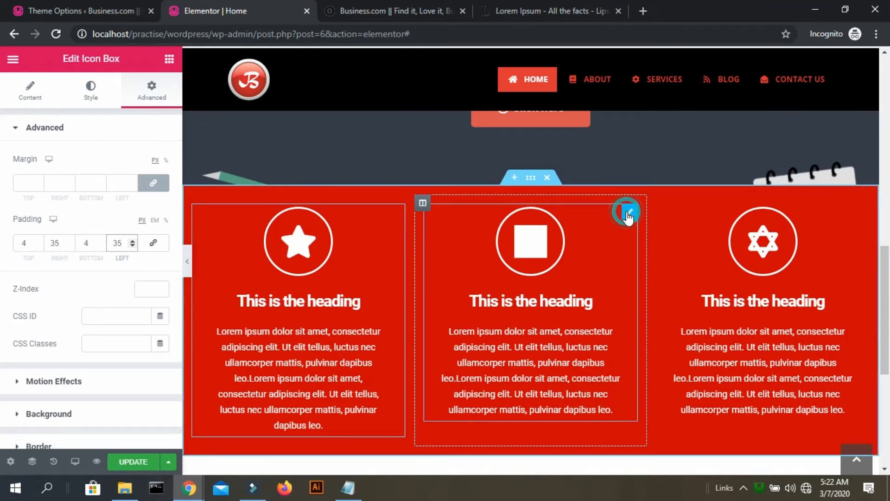
pyautogui.click(152, 89)
pyautogui.doubleClick(60, 243)
pyautogui.write('35')
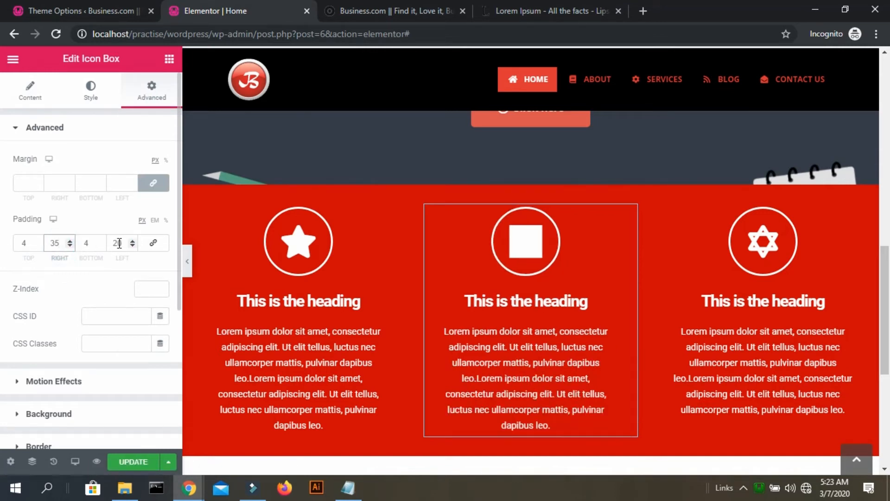
pyautogui.doubleClick(117, 243)
pyautogui.write('35')
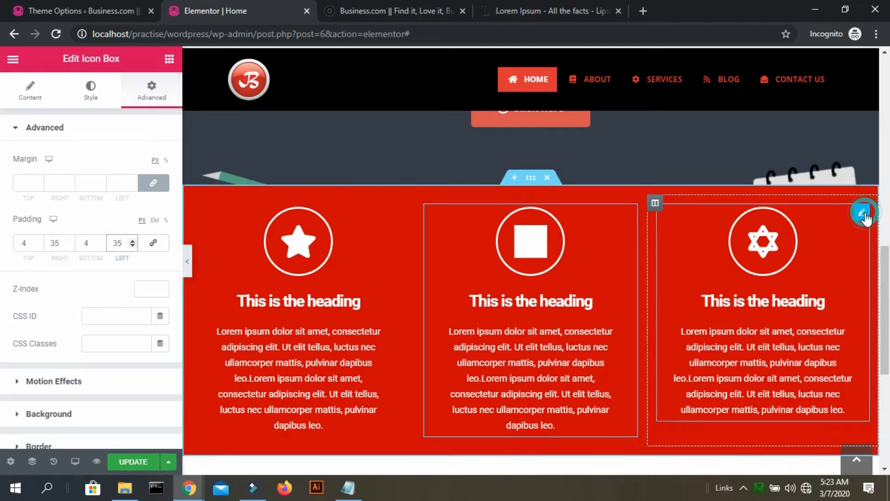
# - Set the third icon box's right and left padding to 35 px, update the page and view the live home page
pyautogui.hotkey('ctrl', 'z')
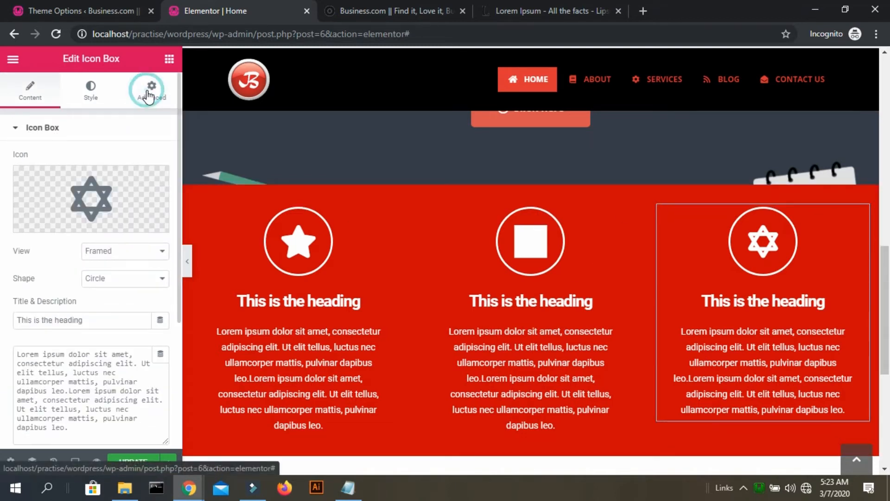
pyautogui.click(140, 93)
pyautogui.doubleClick(58, 243)
pyautogui.write('3')
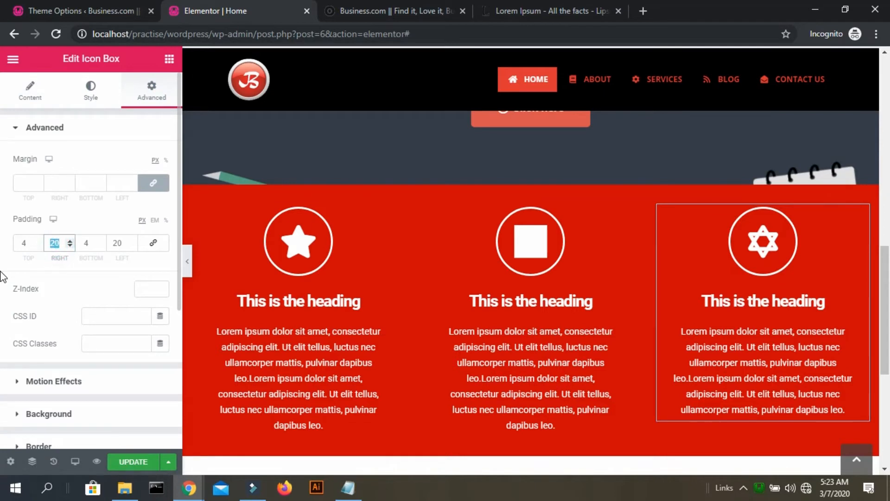
pyautogui.write('5')
pyautogui.doubleClick(120, 241)
pyautogui.write('35')
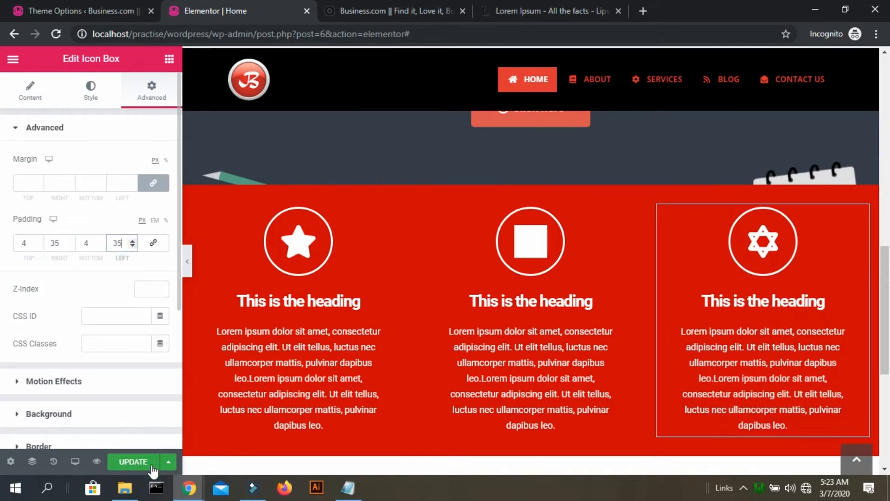
pyautogui.click(142, 463)
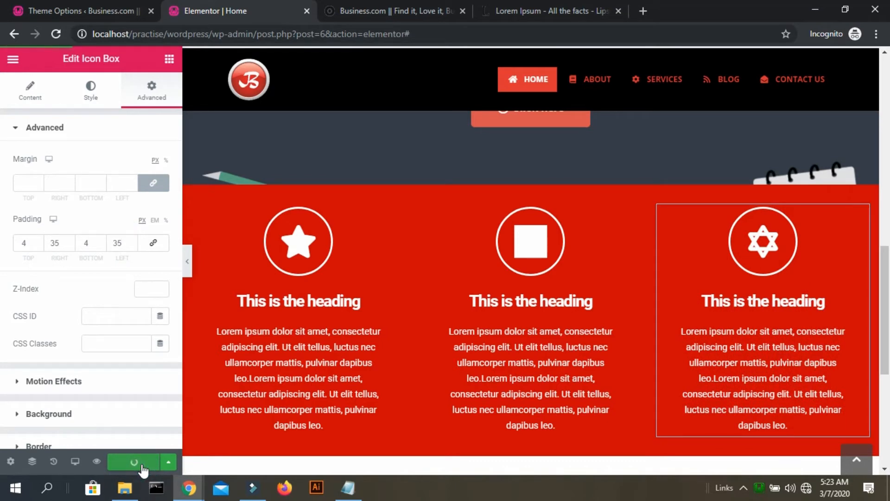
pyautogui.click(353, 10)
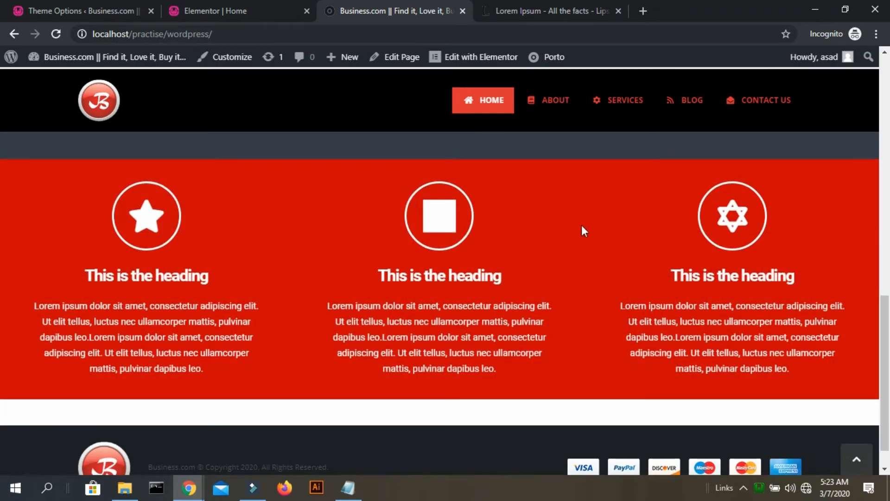
# - Return to the editor, set the red section's linked padding to 20 px, update the page and reload the live home page
pyautogui.click(210, 11)
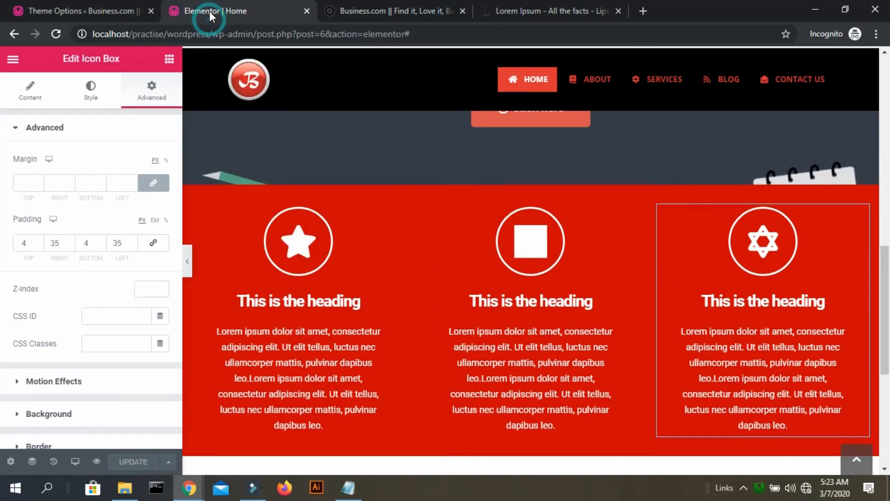
pyautogui.click(529, 176)
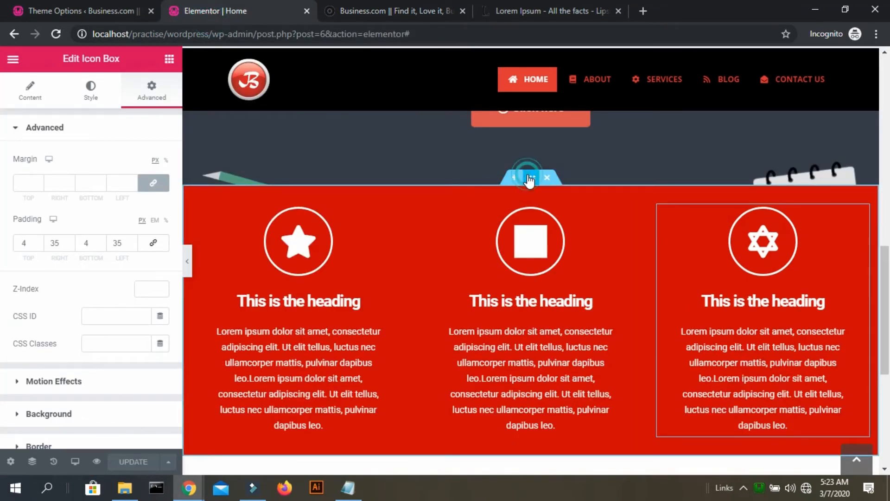
pyautogui.click(46, 184)
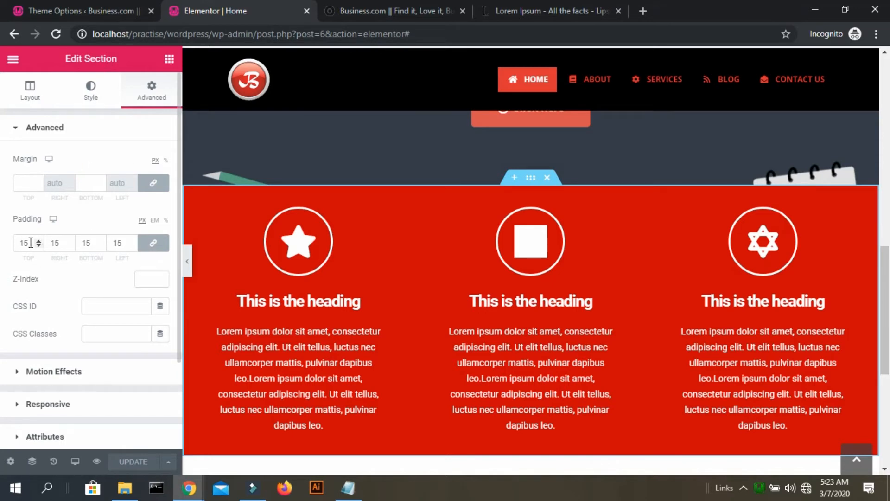
pyautogui.moveTo(33, 243); pyautogui.dragTo(3, 250)
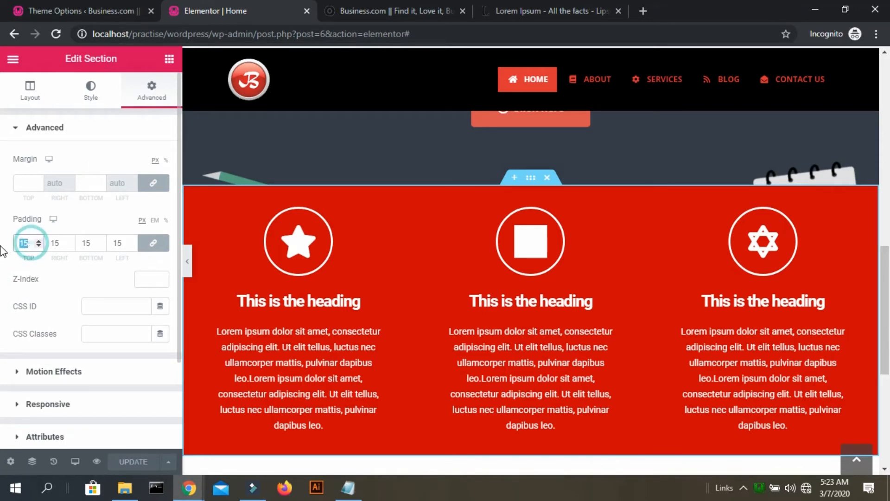
pyautogui.write('20')
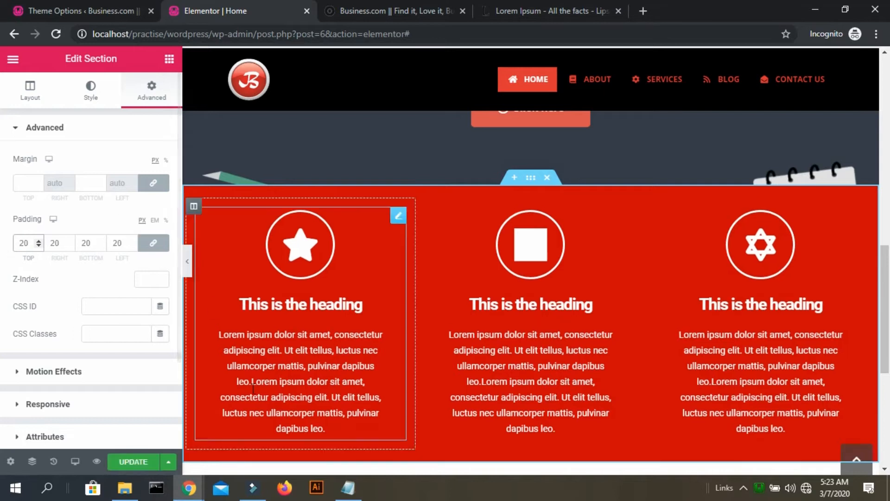
pyautogui.click(144, 464)
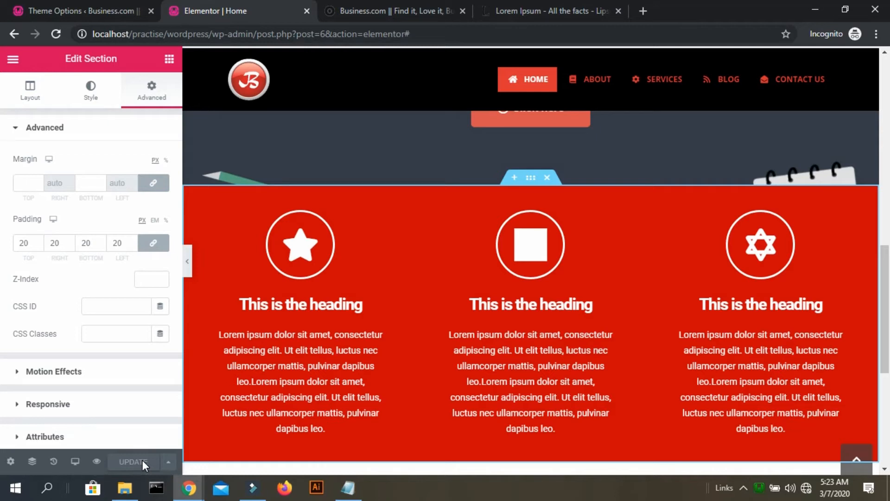
pyautogui.click(397, 20)
pyautogui.press('F5')
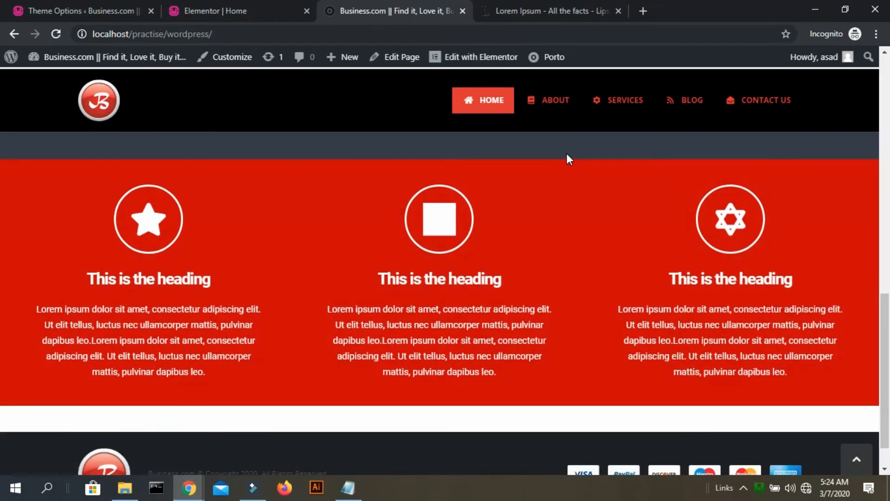
# - Examine the live home page's sections and spacing from the slider down to the footer
pyautogui.scroll(-1, 549, 234)
pyautogui.scroll(12, 549, 233)
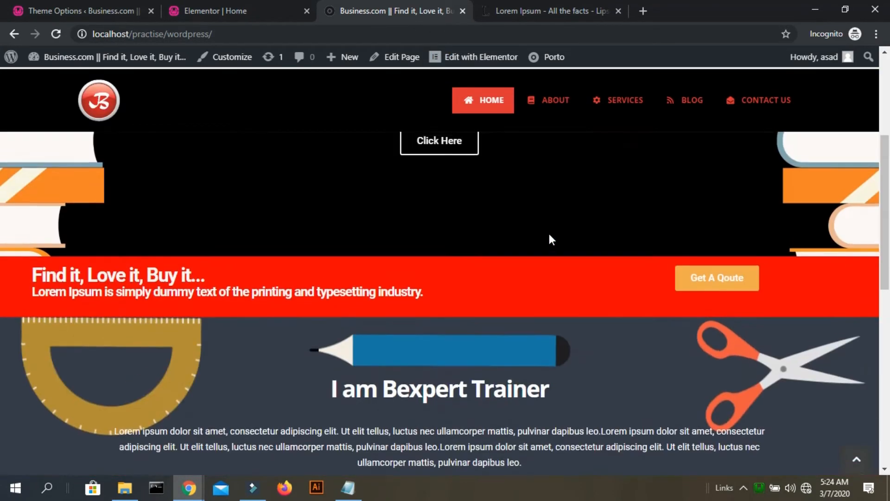
pyautogui.scroll(-10, 549, 232)
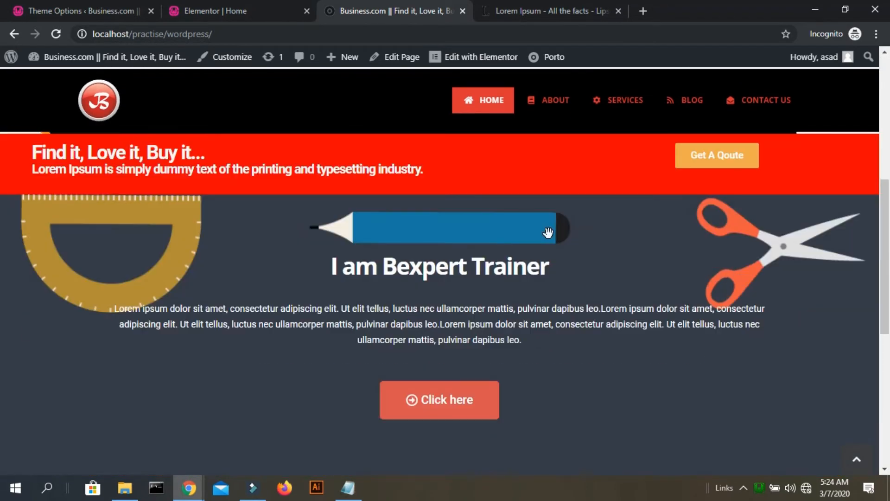
pyautogui.scroll(-5, 550, 236)
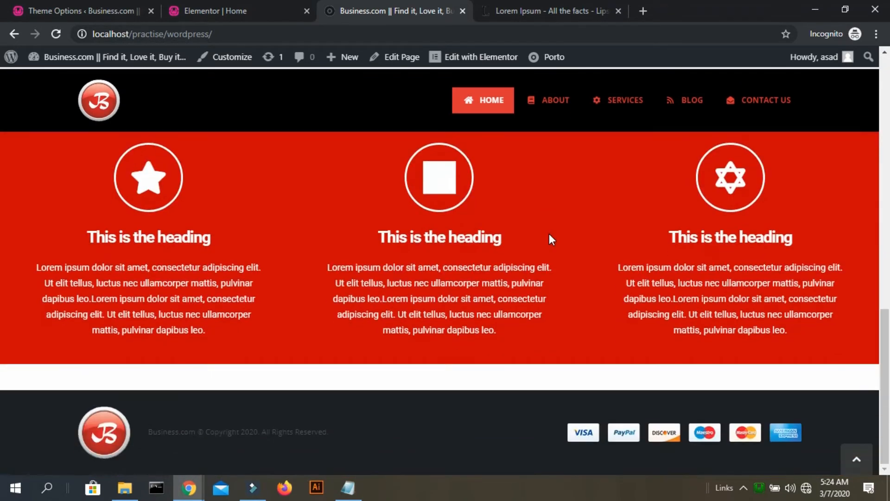
pyautogui.scroll(9, 550, 236)
pyautogui.scroll(4, 549, 235)
pyautogui.scroll(-10, 549, 235)
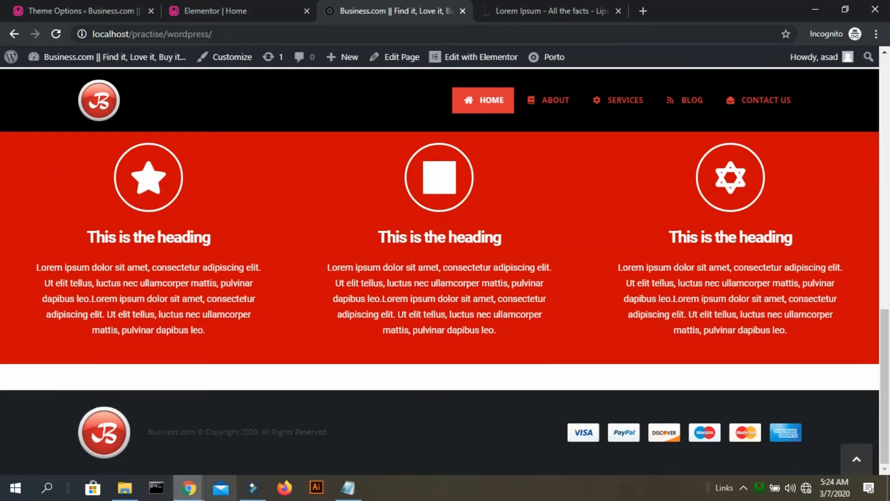
# - Switch to the Porto Church demo and examine its testimonials, blog posts, visitor banner and footer sections
pyautogui.moveTo(188, 487)
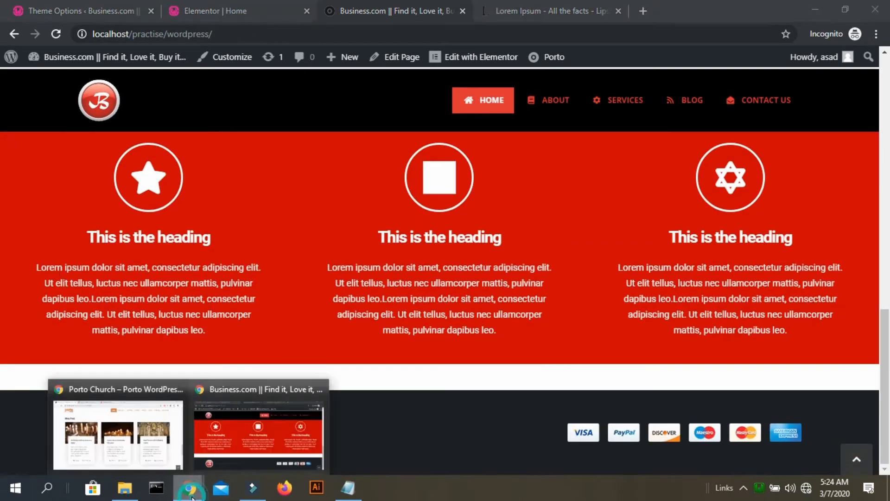
pyautogui.click(98, 414)
pyautogui.scroll(-8, 317, 280)
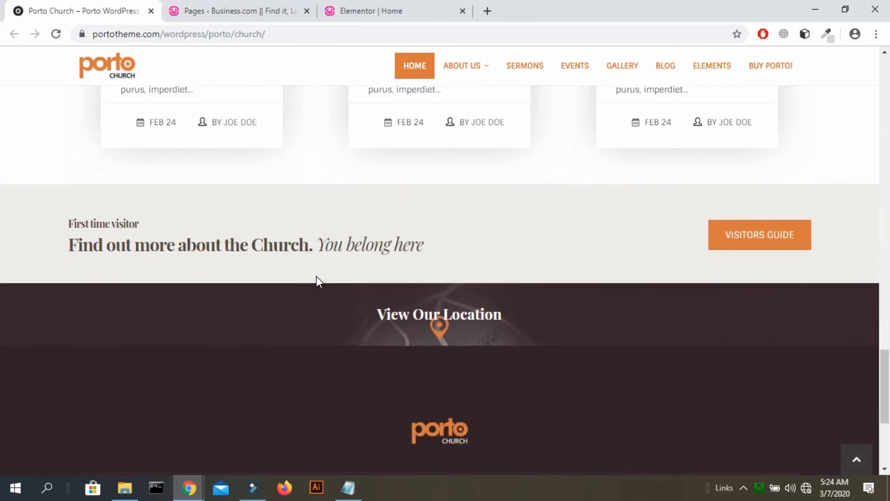
pyautogui.scroll(-3, 317, 279)
pyautogui.scroll(4, 317, 278)
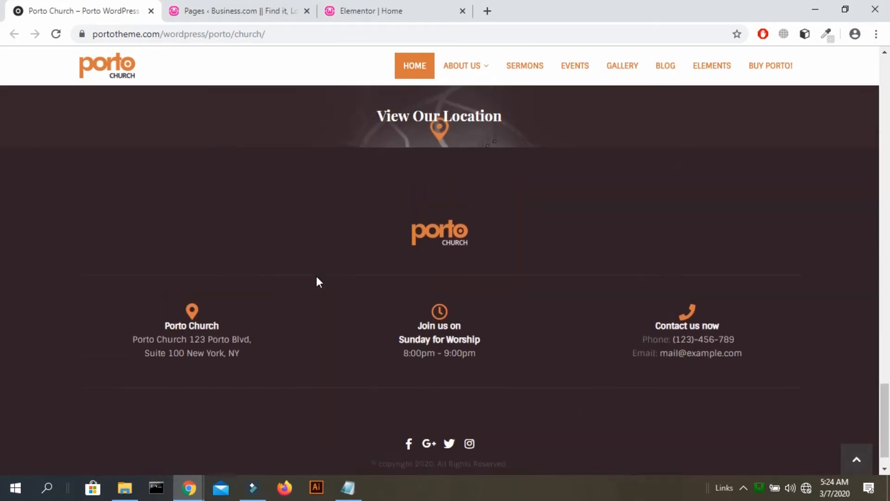
pyautogui.scroll(16, 316, 279)
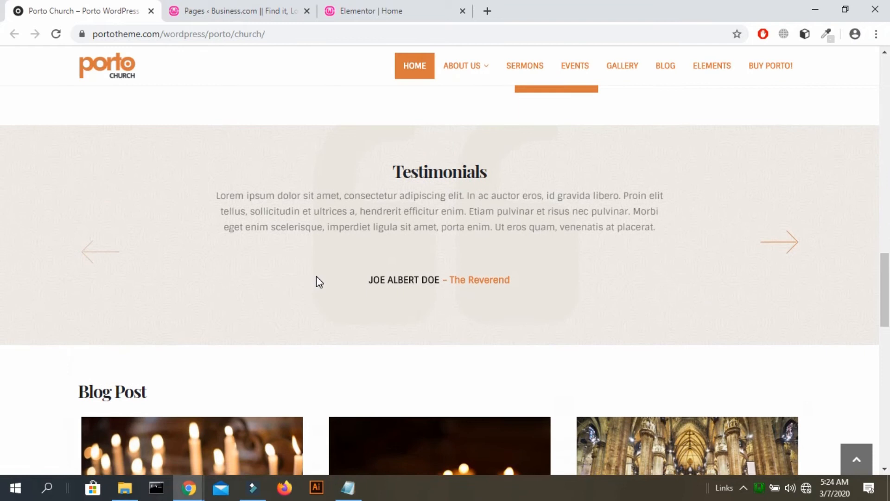
pyautogui.scroll(2, 316, 278)
pyautogui.scroll(-4, 316, 283)
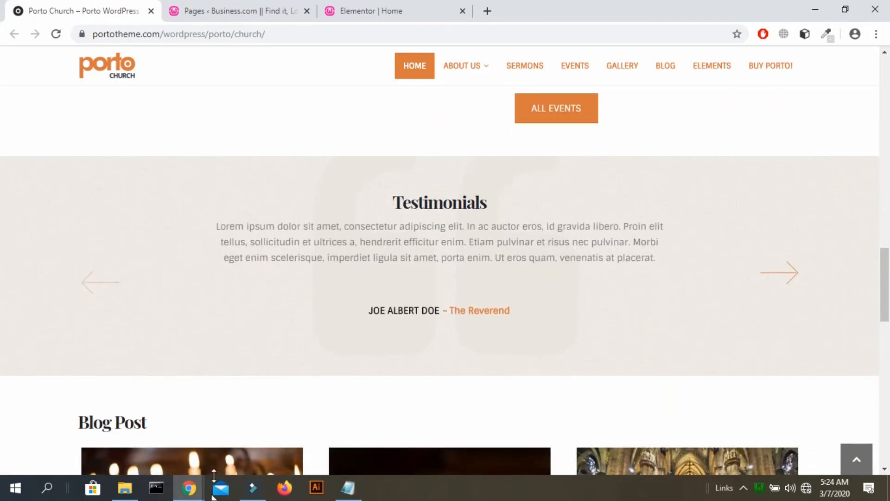
# - Return to the Elementor editor and add a single-column section below the red icon box section
pyautogui.moveTo(204, 495)
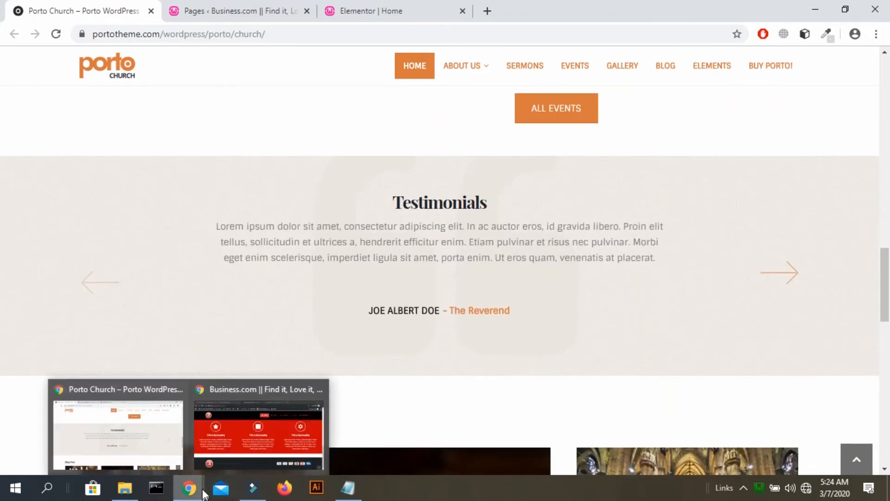
pyautogui.click(288, 430)
pyautogui.click(225, 12)
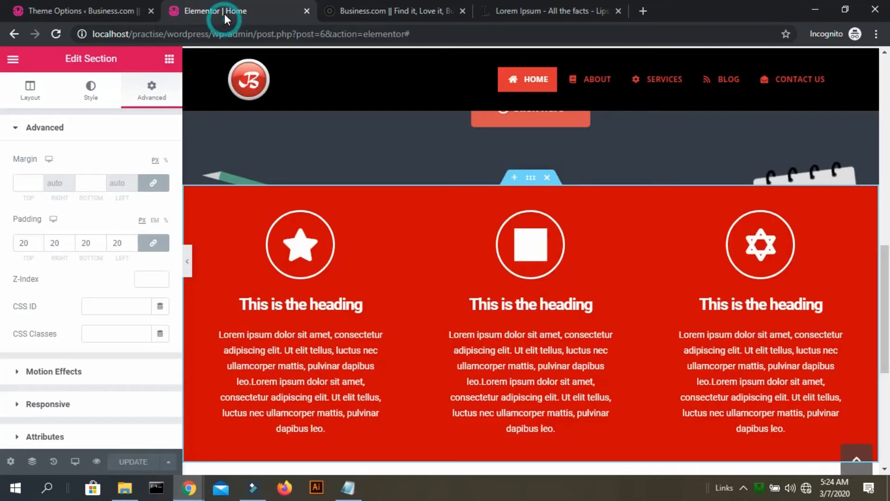
pyautogui.scroll(-5, 497, 185)
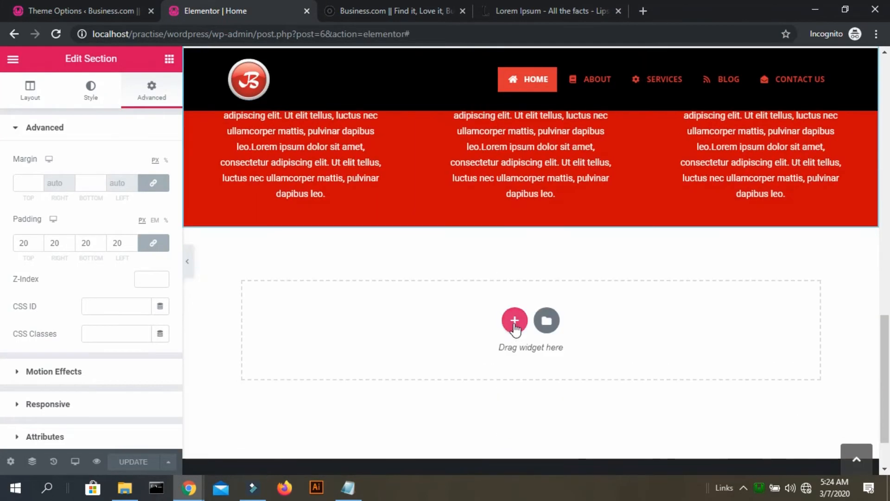
pyautogui.click(514, 320)
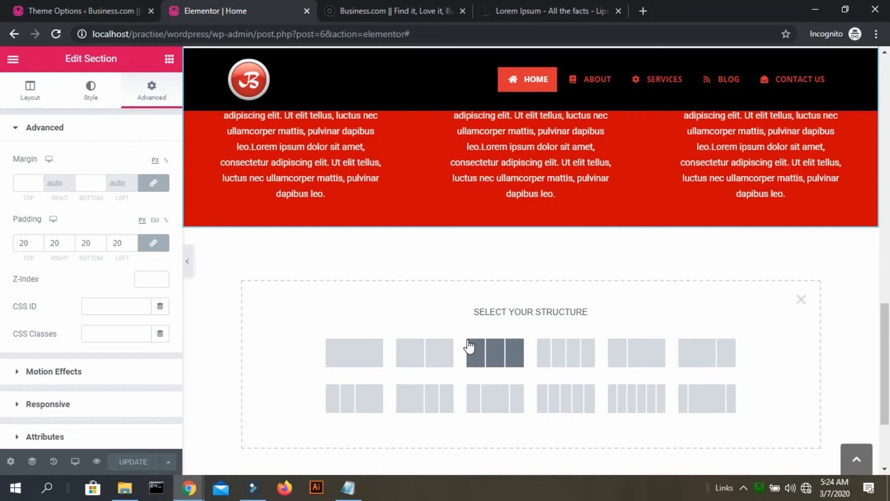
pyautogui.click(377, 348)
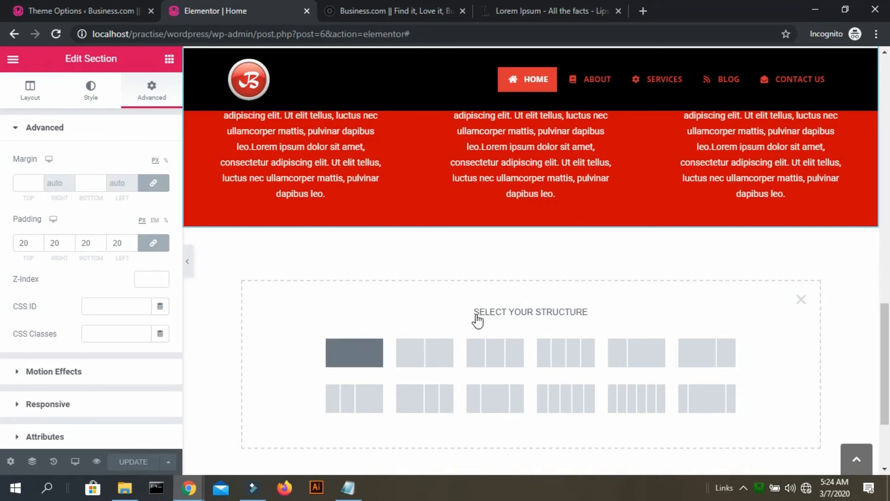
# - Stretch the new section below the red icon boxes to the page width and set its content width to Full Width
pyautogui.click(537, 225)
pyautogui.click(157, 162)
pyautogui.click(145, 208)
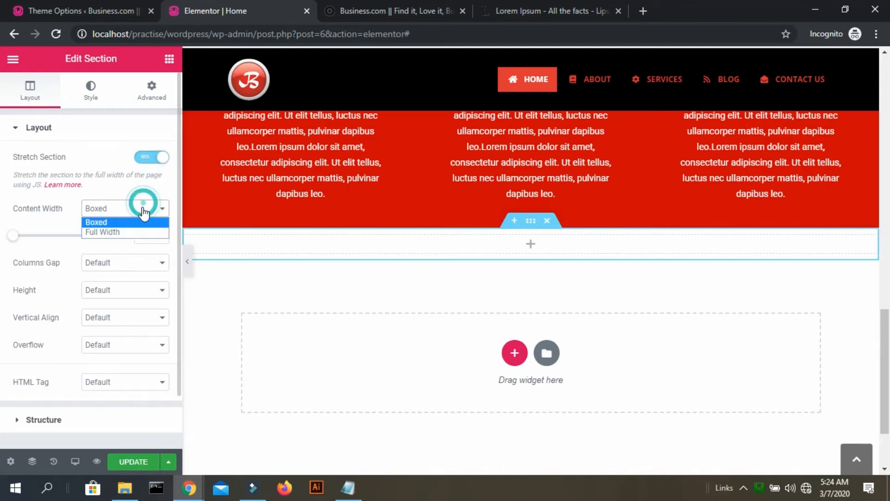
pyautogui.click(135, 231)
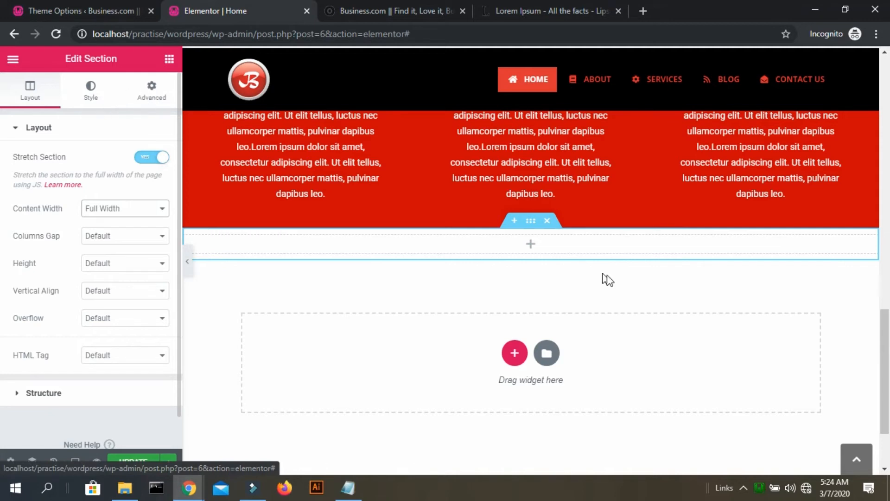
# - Add a Portfolio widget to the empty full-width section below the red icon boxes
pyautogui.click(531, 241)
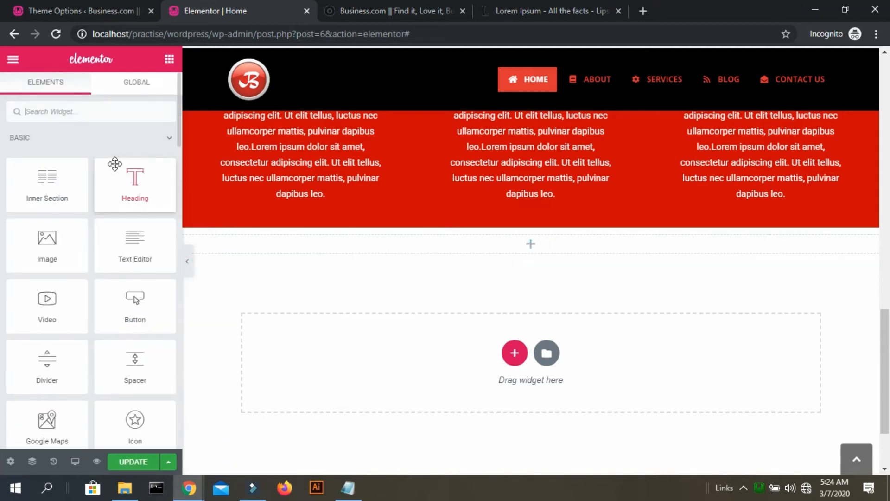
pyautogui.scroll(-1, 66, 194)
pyautogui.scroll(-2, 67, 194)
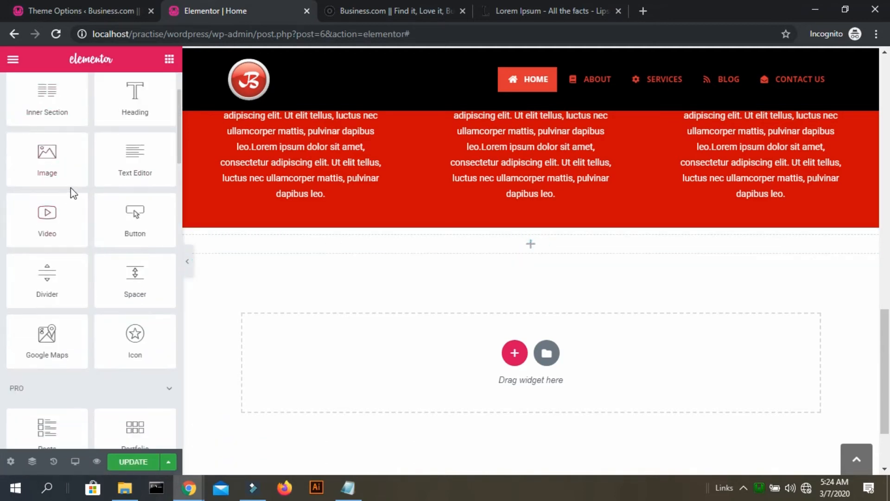
pyautogui.scroll(-2, 71, 188)
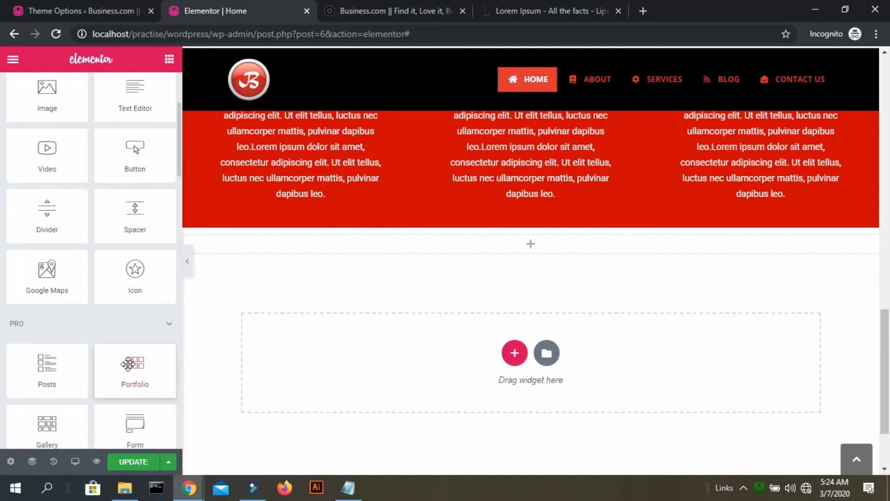
pyautogui.moveTo(128, 364); pyautogui.dragTo(547, 238)
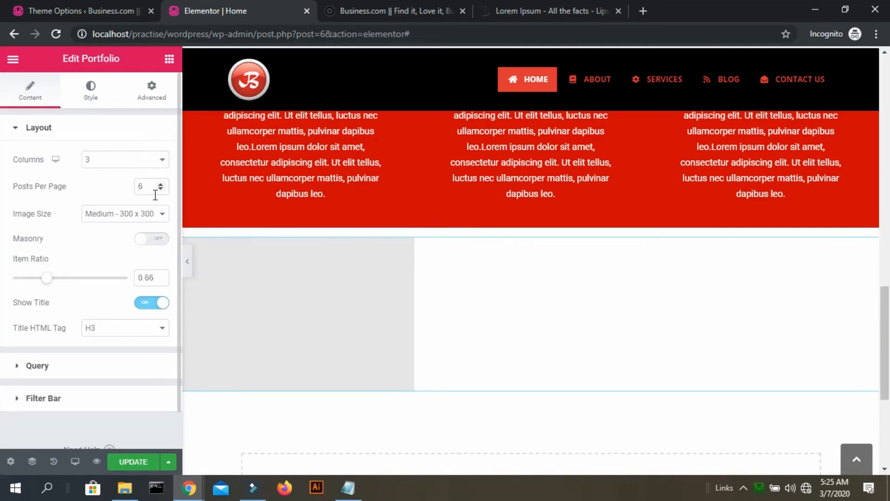
# - Set the portfolio layout to 4 columns with an item ratio of 0.74
pyautogui.scroll(-1, 134, 163)
pyautogui.scroll(1, 133, 157)
pyautogui.click(133, 160)
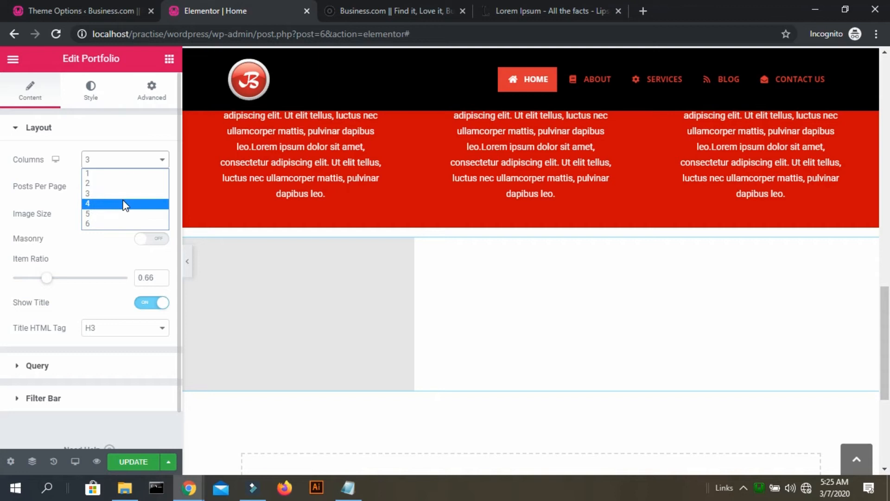
pyautogui.click(125, 204)
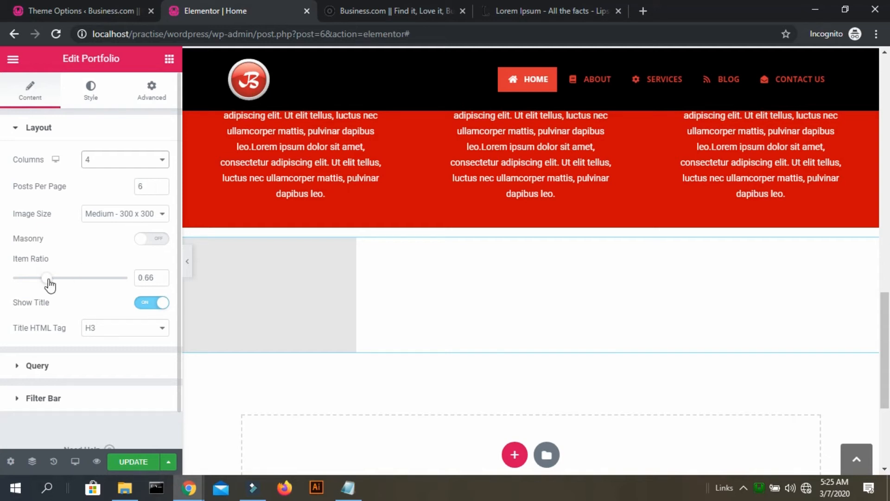
pyautogui.moveTo(48, 279); pyautogui.dragTo(52, 281)
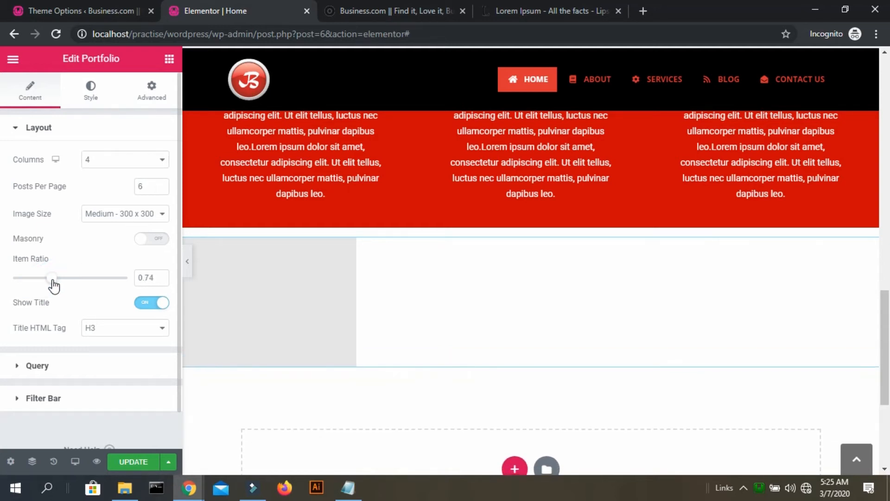
# - Examine the portfolio's Query, Filter Bar and Style settings
pyautogui.click(68, 124)
pyautogui.click(65, 170)
pyautogui.click(66, 169)
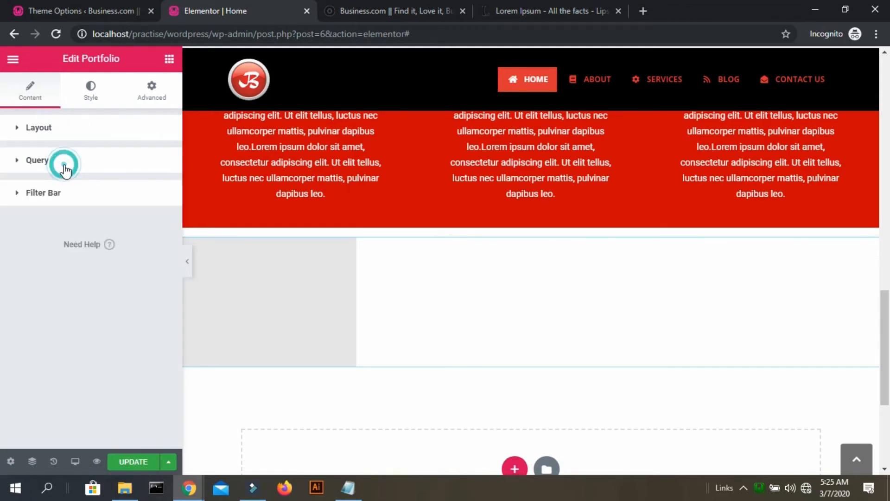
pyautogui.click(61, 199)
pyautogui.click(61, 197)
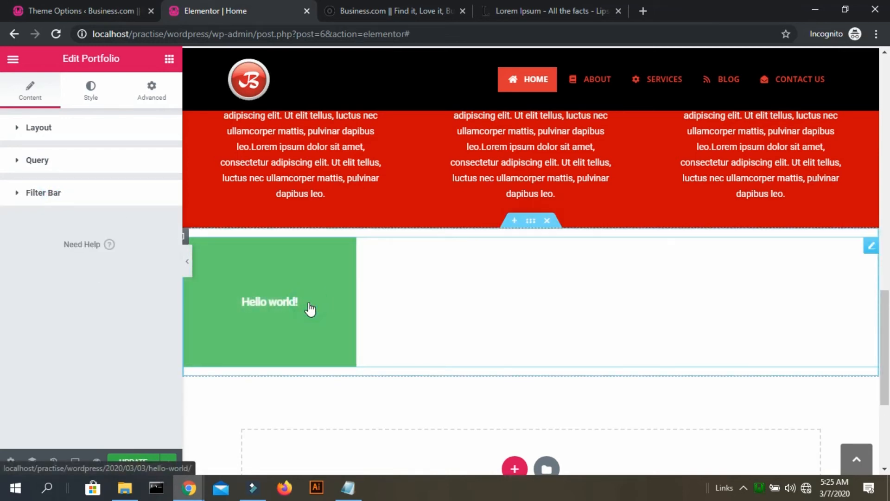
pyautogui.click(91, 89)
pyautogui.click(22, 98)
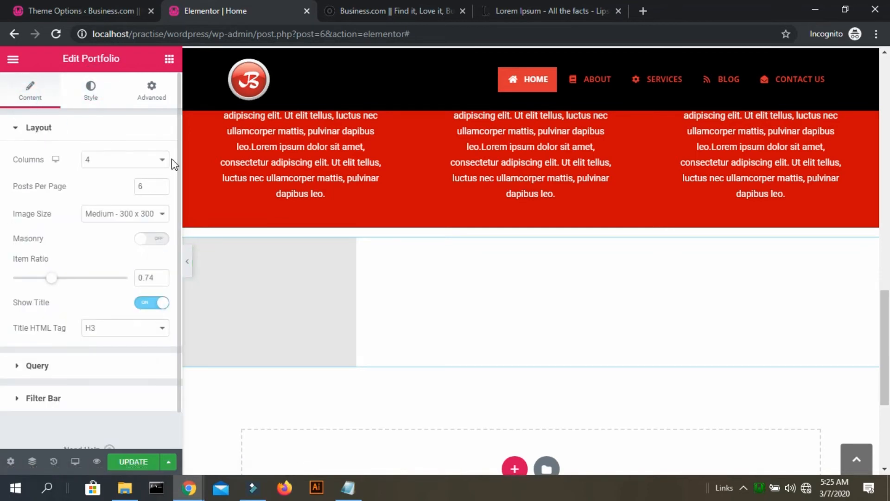
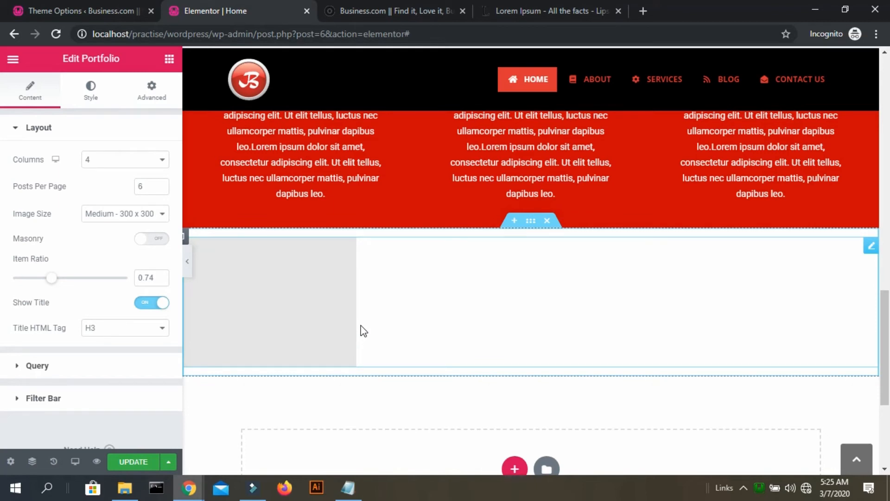
# - Delete the Portfolio widget from the section below the red icon boxes
pyautogui.click(261, 299)
pyautogui.rightClick(261, 300)
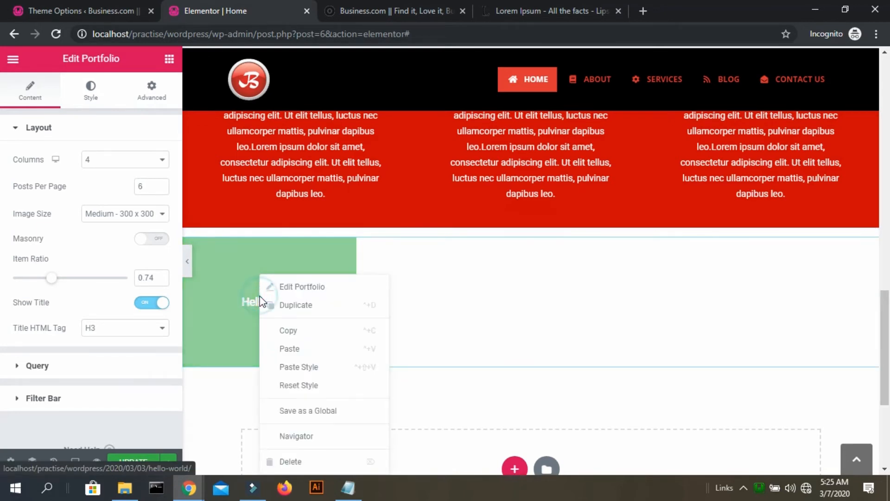
pyautogui.click(480, 329)
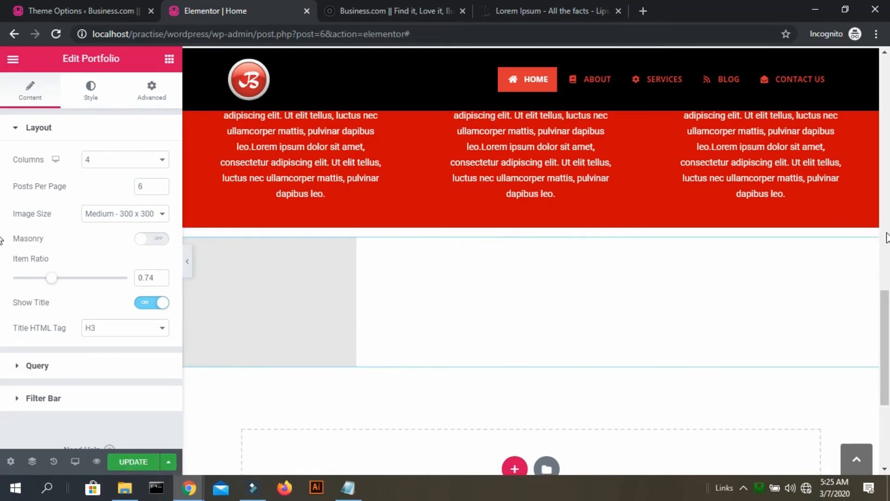
pyautogui.click(869, 253)
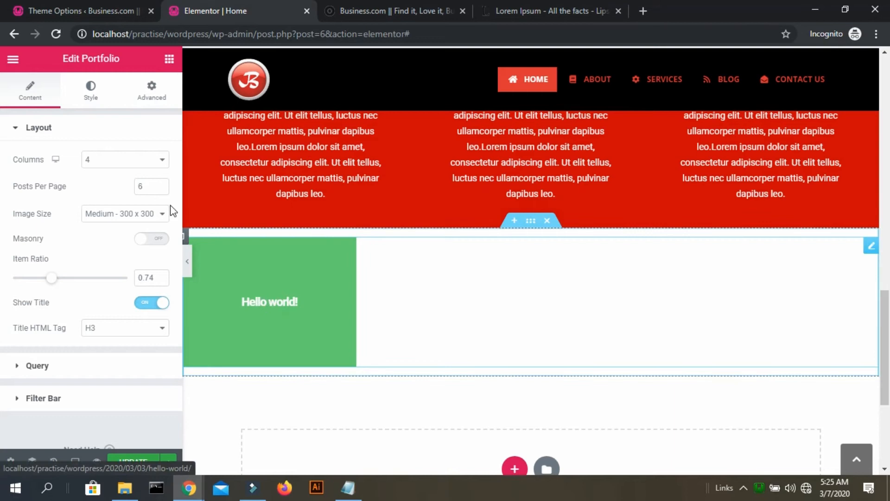
pyautogui.scroll(-1, 115, 209)
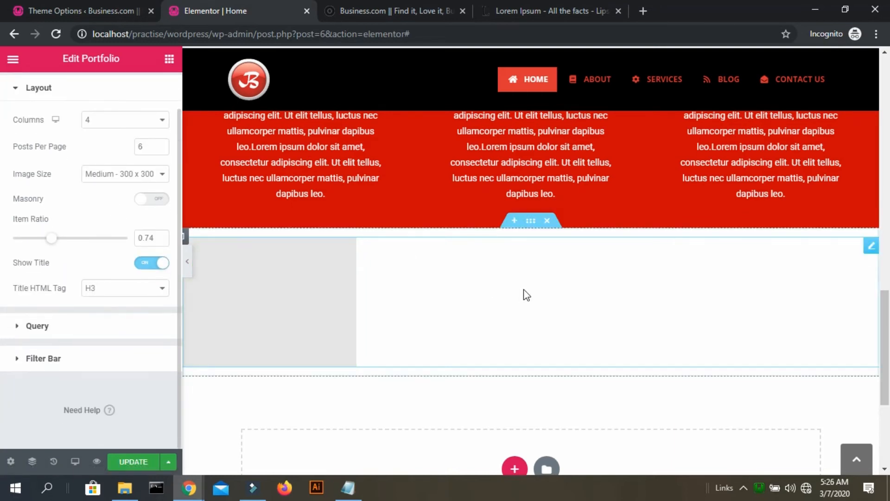
pyautogui.click(866, 251)
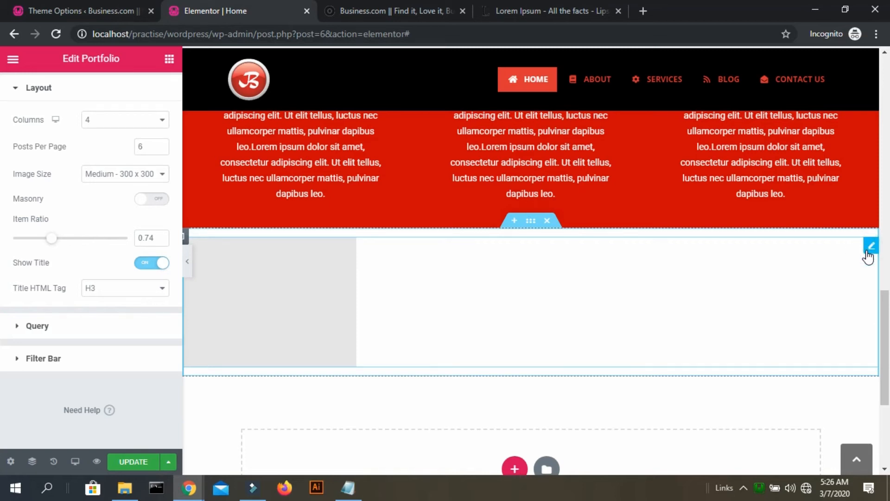
pyautogui.press('Delete')
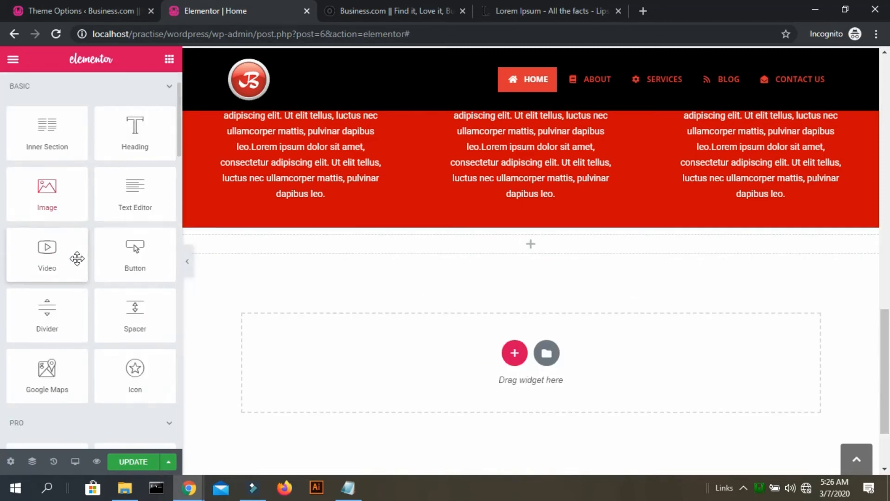
# - Add a Posts widget to the emptied section below the red icon boxes
pyautogui.scroll(-4, 77, 258)
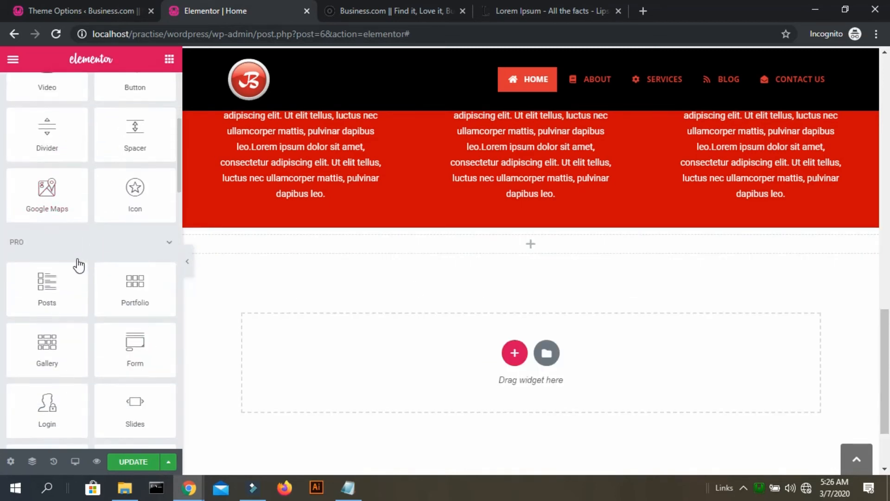
pyautogui.scroll(-1, 77, 262)
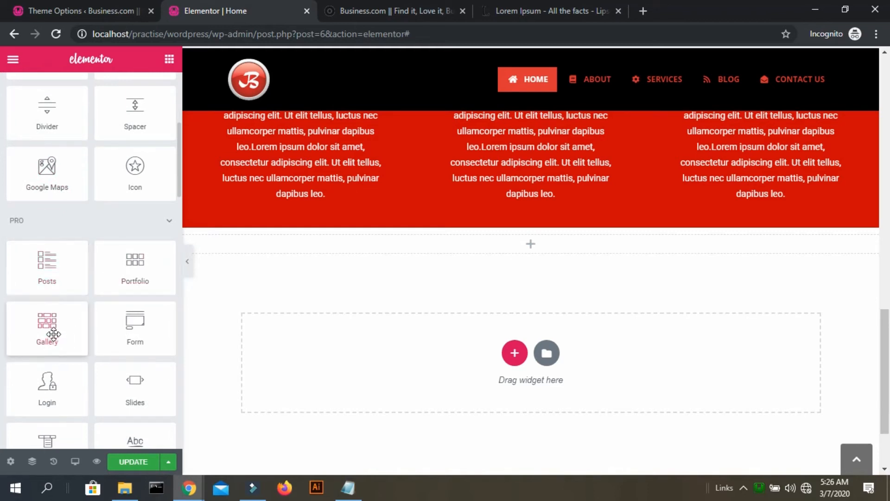
pyautogui.moveTo(48, 281); pyautogui.dragTo(288, 232)
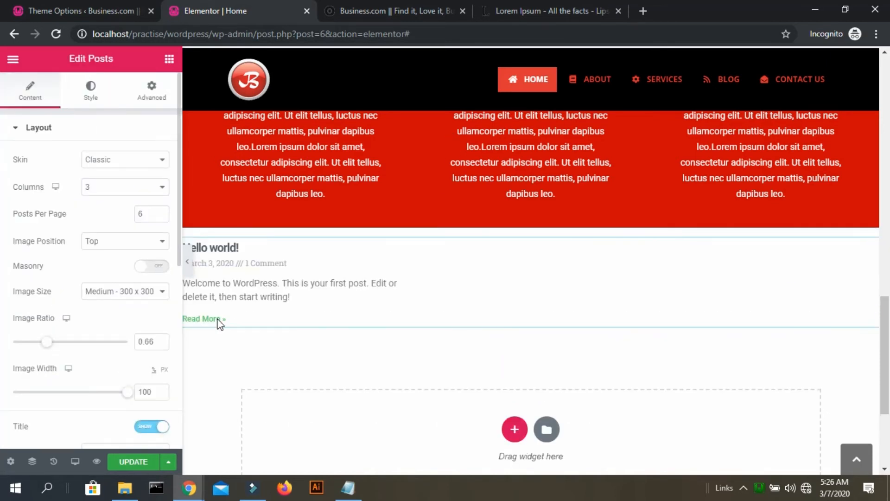
# - Set the Posts widget's skin to Cards and its layout to 4 columns
pyautogui.click(125, 159)
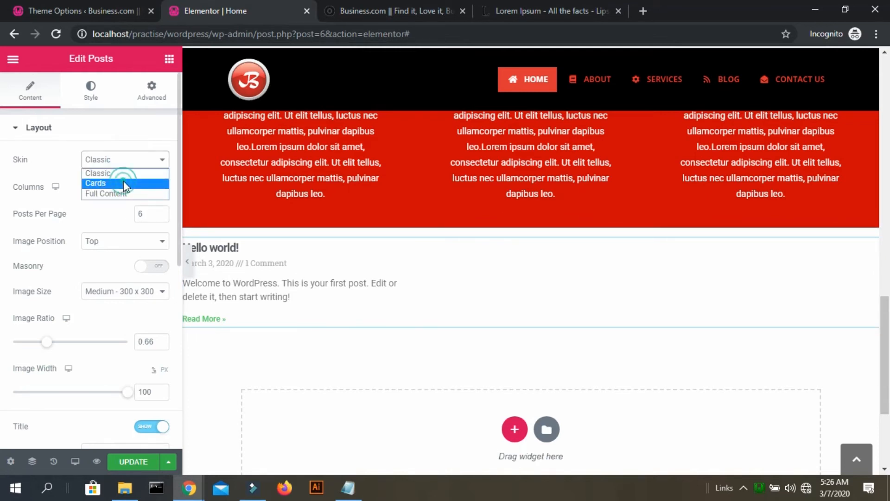
pyautogui.click(124, 182)
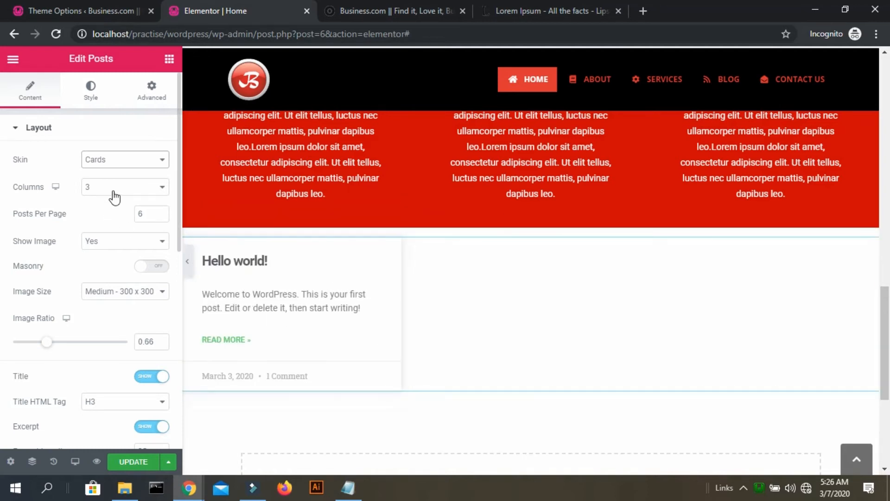
pyautogui.click(114, 188)
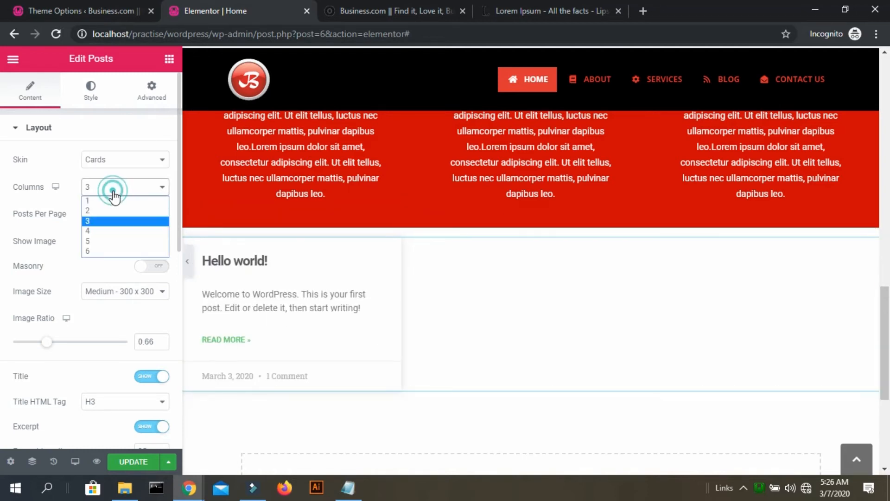
pyautogui.click(115, 231)
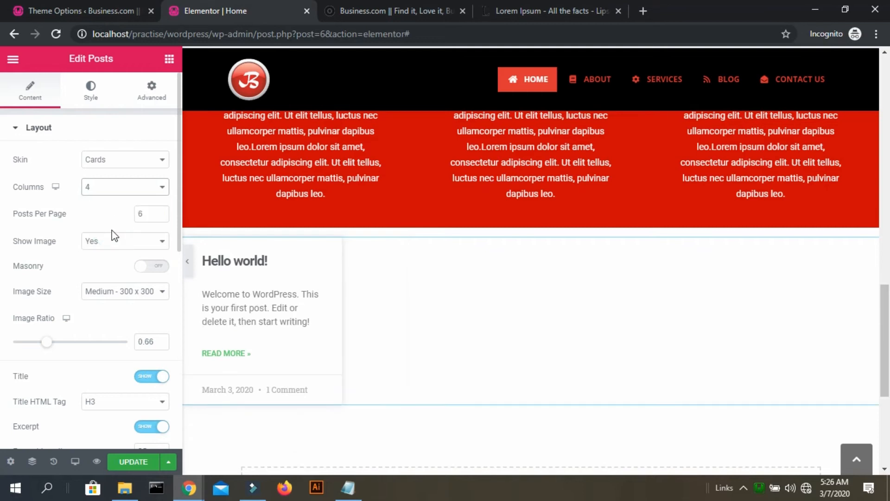
# - Try the Masonry option on the posts layout, turn it back off and update the page
pyautogui.click(154, 268)
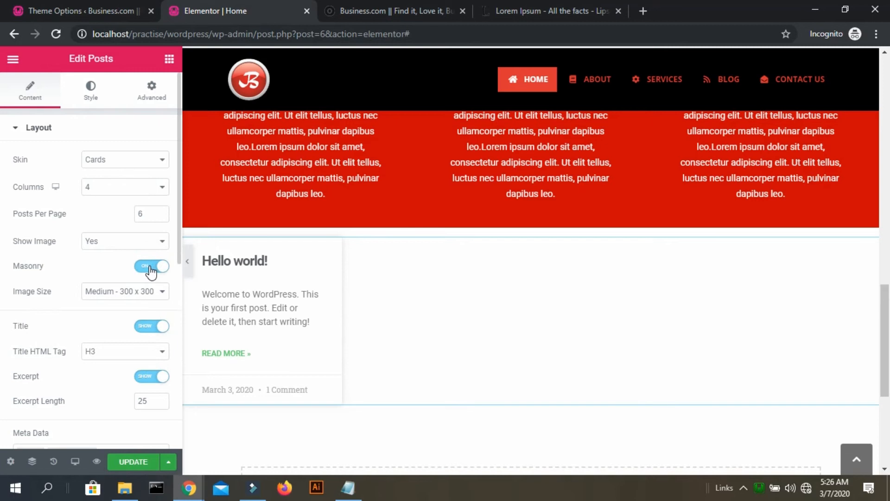
pyautogui.click(151, 269)
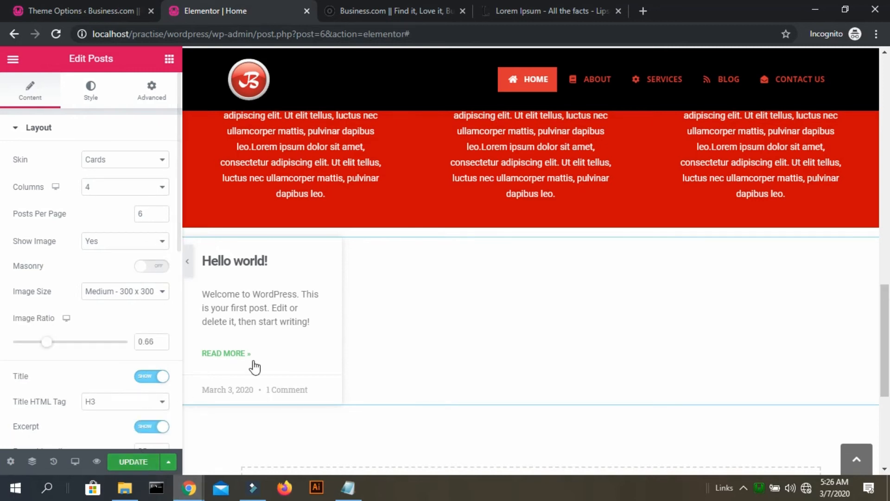
pyautogui.scroll(-5, 435, 295)
pyautogui.scroll(4, 436, 294)
pyautogui.scroll(1, 433, 294)
pyautogui.scroll(-2, 434, 294)
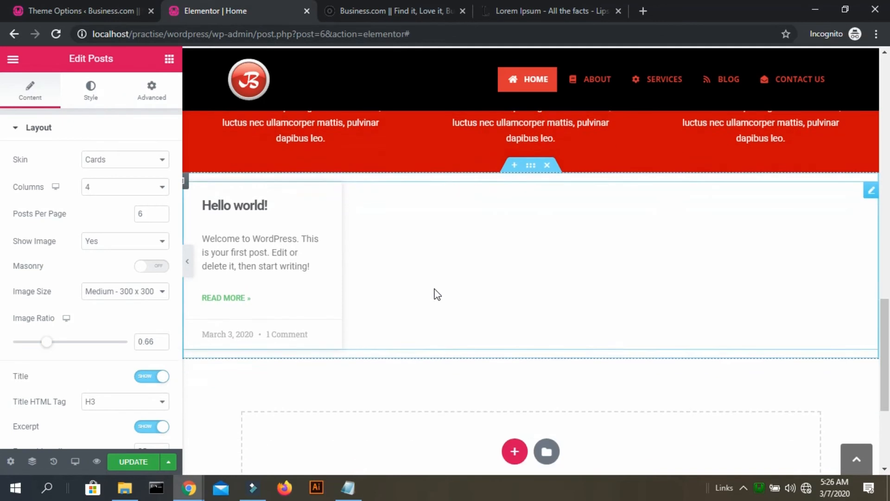
pyautogui.click(134, 462)
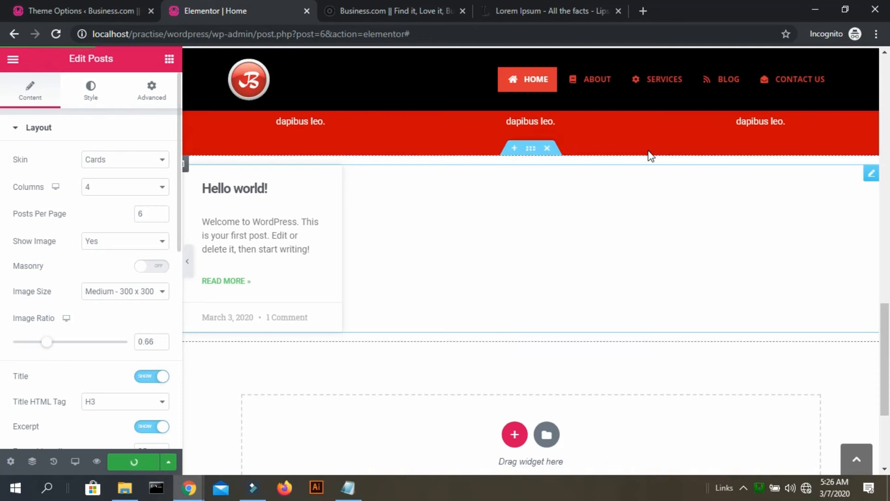
# - Insert a single-column section between the red icon box section and the posts section
pyautogui.click(515, 149)
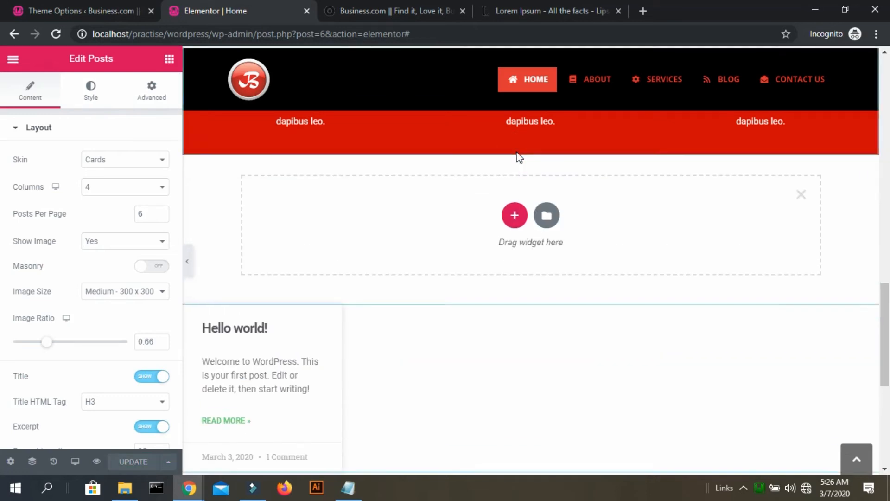
pyautogui.click(523, 225)
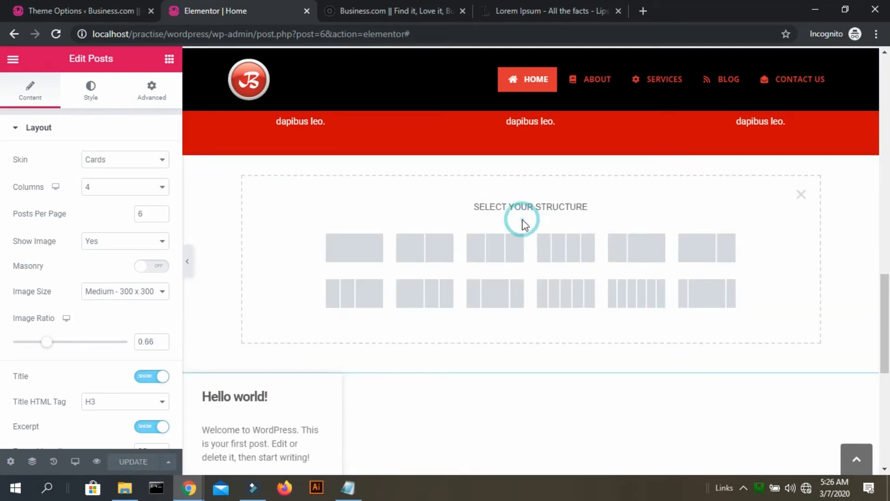
pyautogui.click(358, 254)
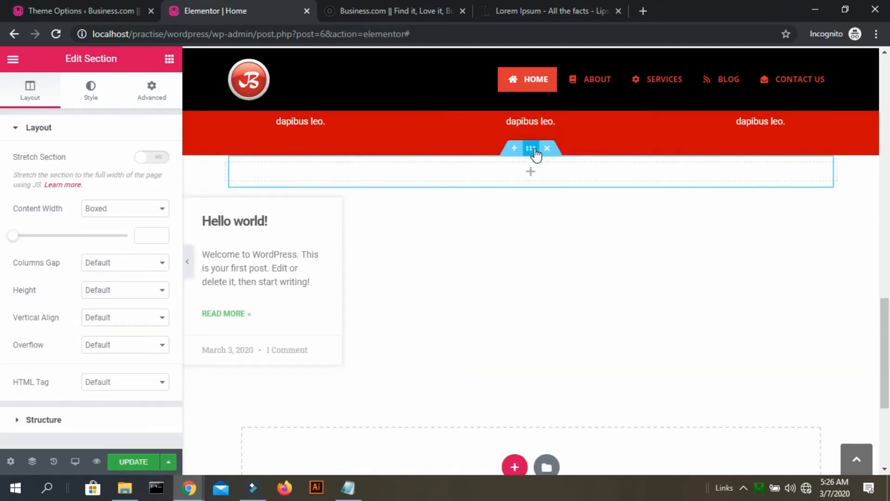
# - Stretch the empty section above the posts and set its content width to Full Width
pyautogui.click(153, 159)
pyautogui.click(145, 212)
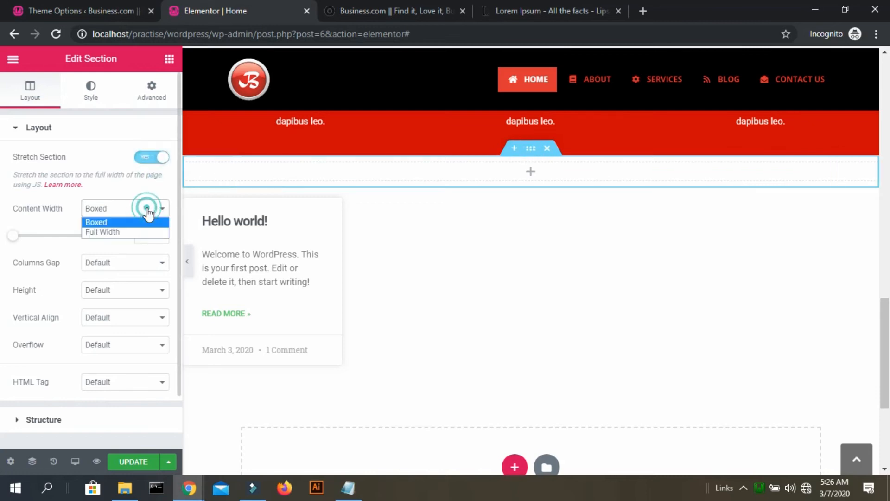
pyautogui.click(141, 232)
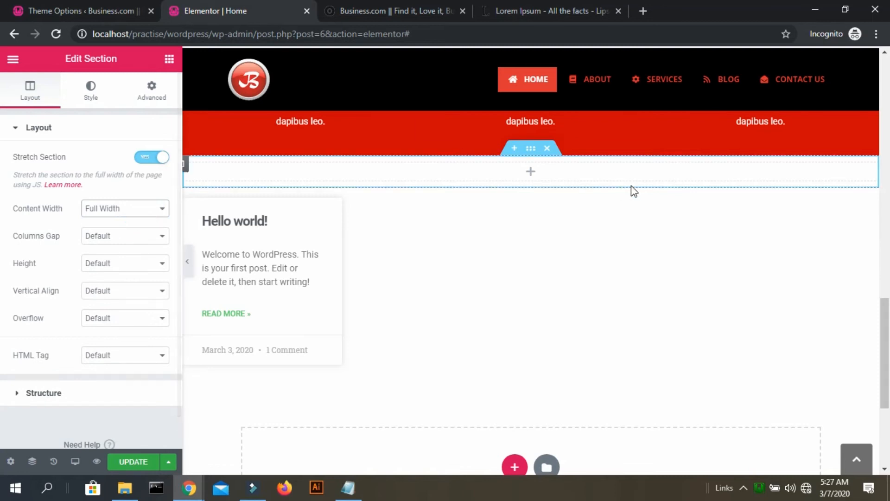
# - Add a Heading widget to the empty section above the posts, titled "Recent Posts" and centre-aligned
pyautogui.click(532, 173)
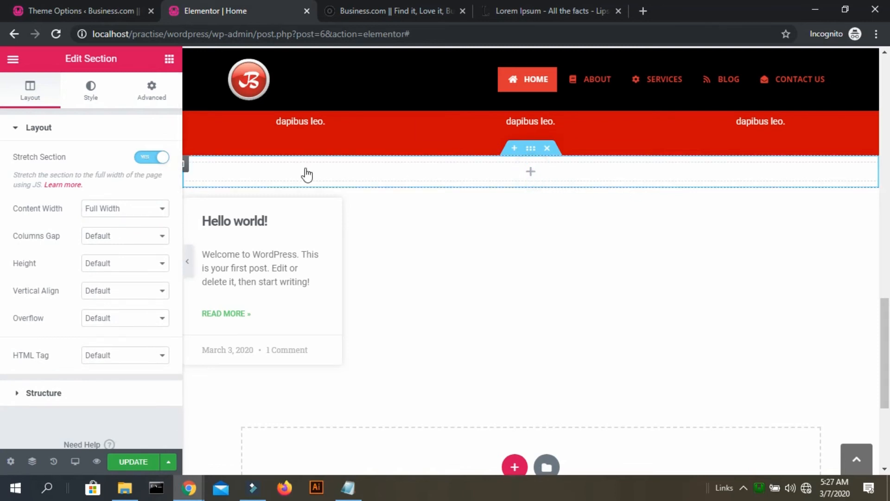
pyautogui.moveTo(134, 170); pyautogui.dragTo(531, 168)
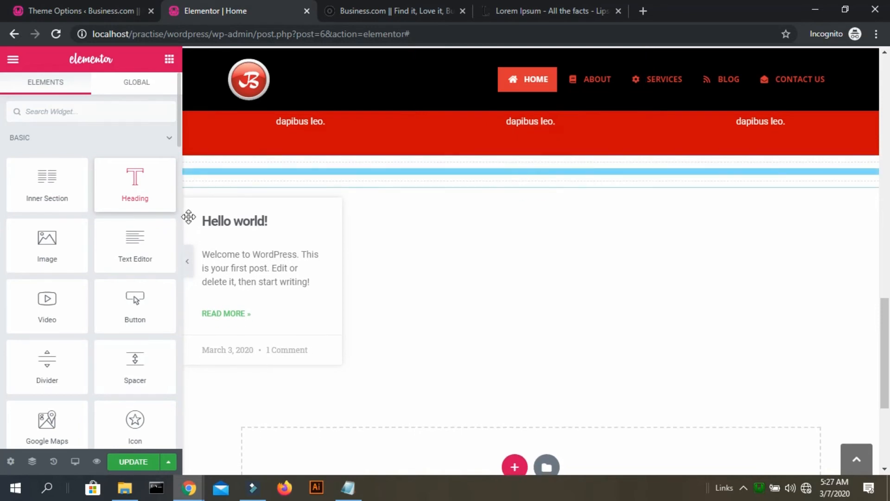
pyautogui.doubleClick(123, 174)
pyautogui.hotkey('ctrl', 'a')
pyautogui.press('BackSpace')
pyautogui.write('Recent POst')
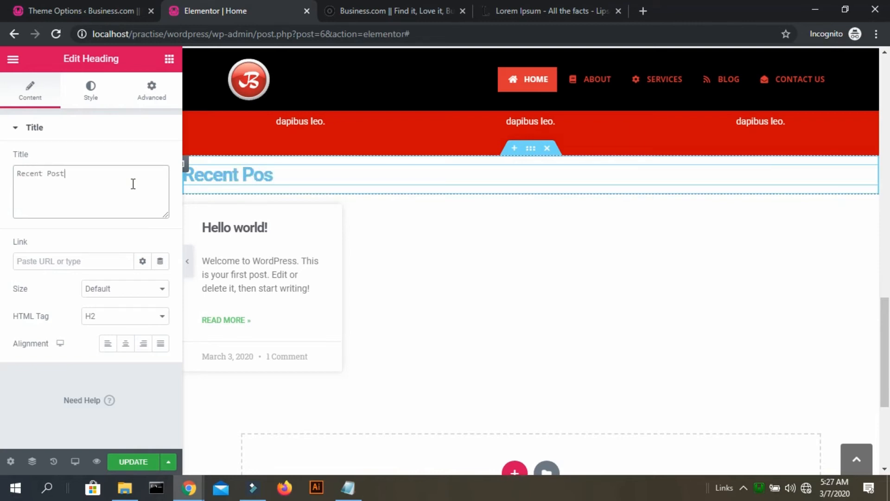
pyautogui.click(125, 343)
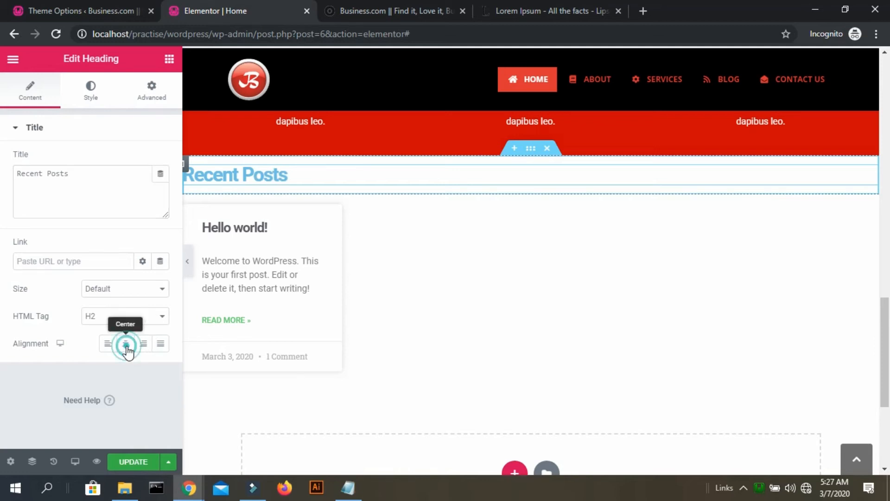
# - Set the Recent Posts heading's text color to red #FF0000
pyautogui.click(91, 87)
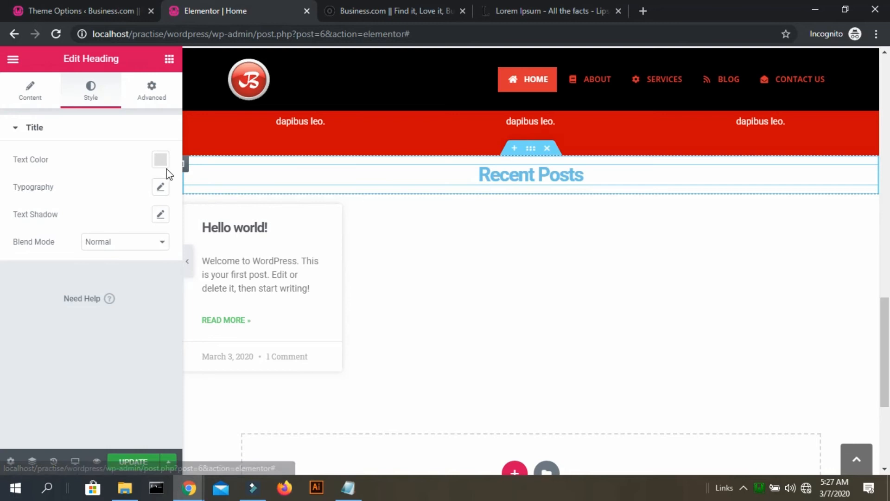
pyautogui.click(162, 163)
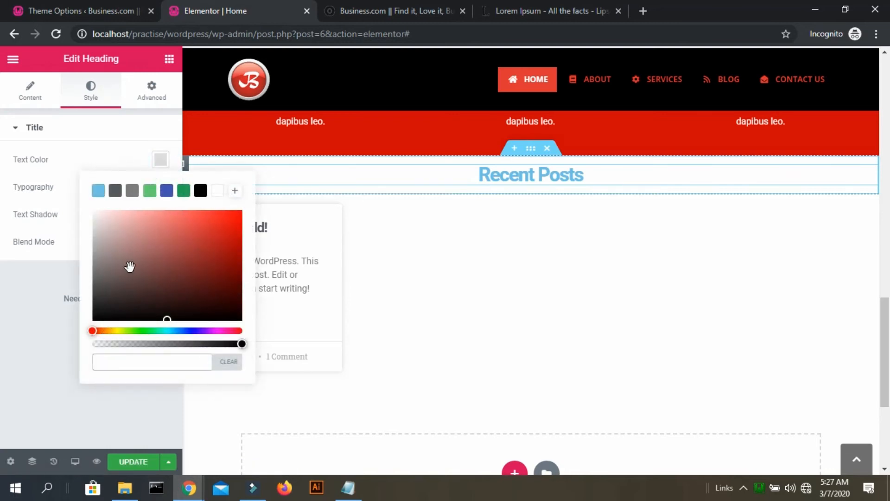
pyautogui.moveTo(130, 267); pyautogui.dragTo(85, 321)
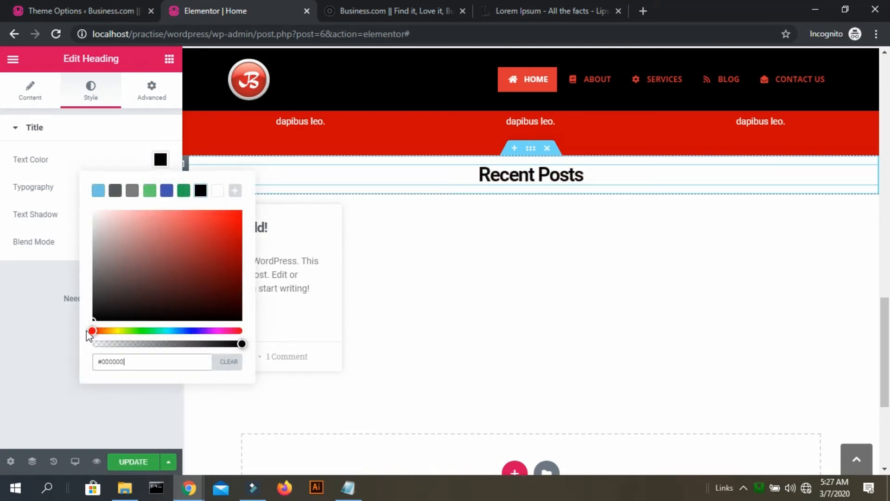
pyautogui.click(233, 214)
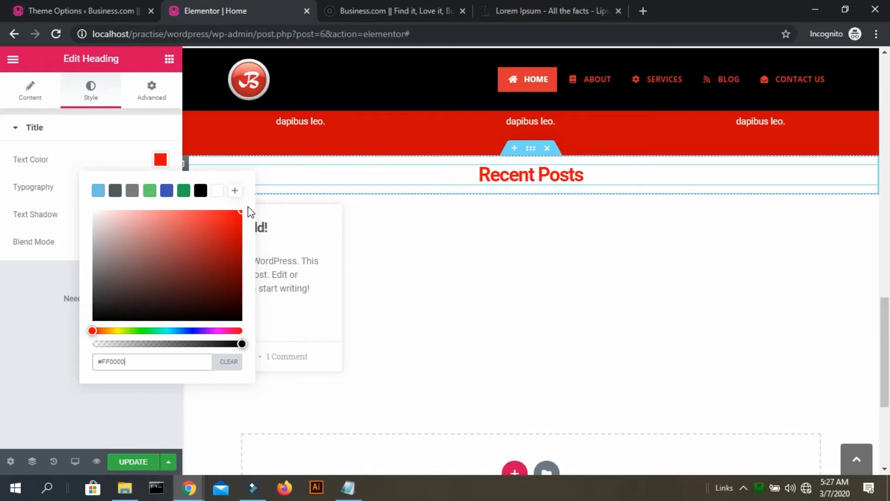
# - Give the Recent Posts section a Fade In Down entrance animation and update the page
pyautogui.click(530, 153)
pyautogui.click(149, 88)
pyautogui.scroll(-2, 89, 283)
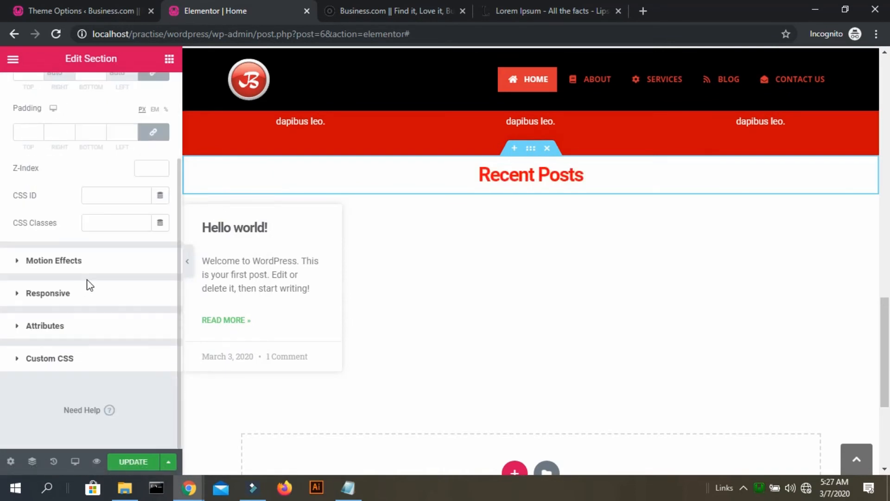
pyautogui.click(87, 265)
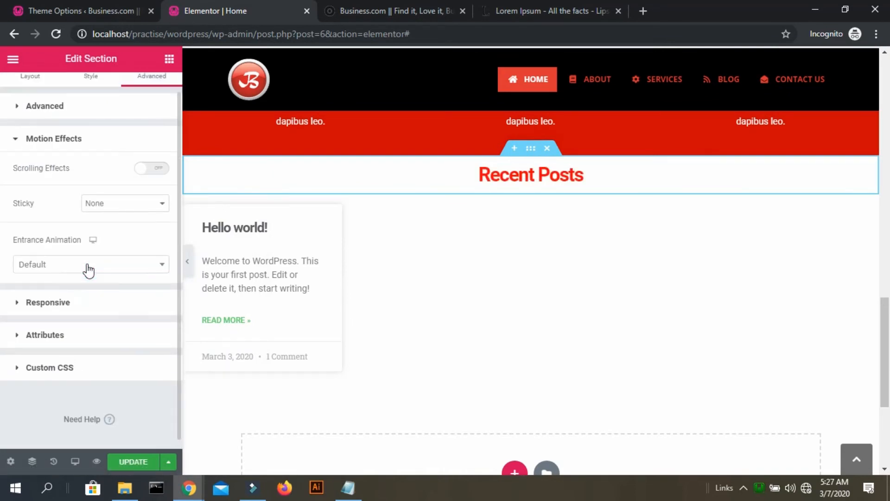
pyautogui.click(103, 259)
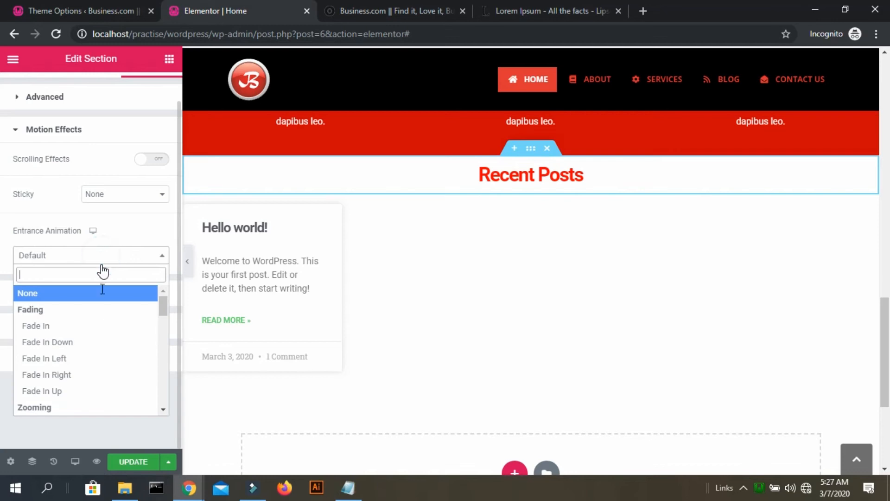
pyautogui.click(84, 343)
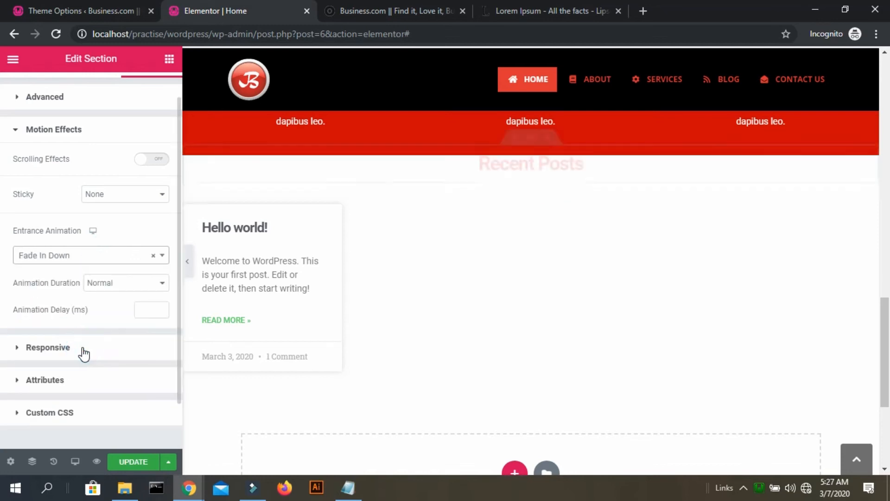
pyautogui.scroll(-3, 525, 264)
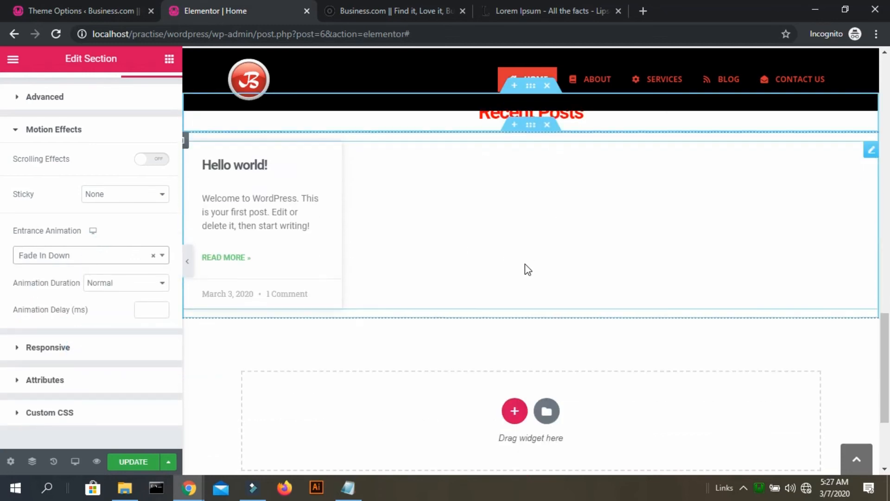
pyautogui.click(145, 473)
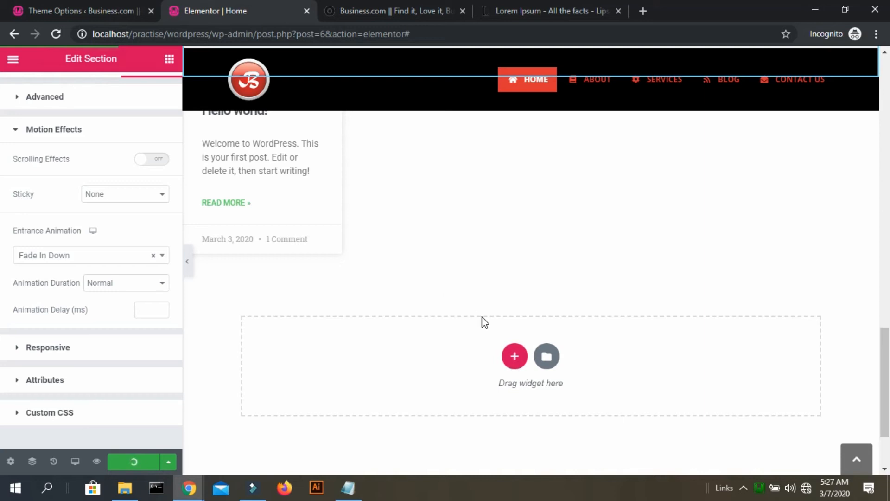
# - Add a single-column section below the posts, stretch it and set its content width to Full Width
pyautogui.click(515, 356)
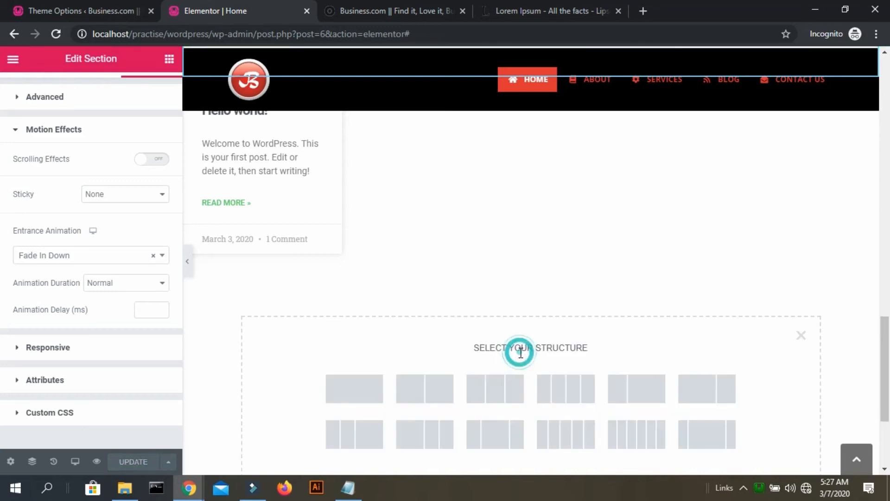
pyautogui.click(357, 387)
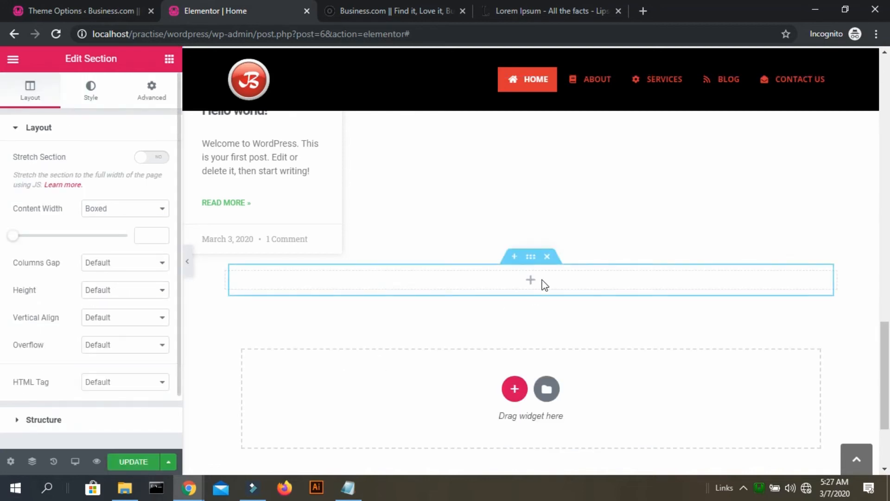
pyautogui.moveTo(538, 260); pyautogui.dragTo(161, 200)
pyautogui.click(159, 160)
pyautogui.click(147, 208)
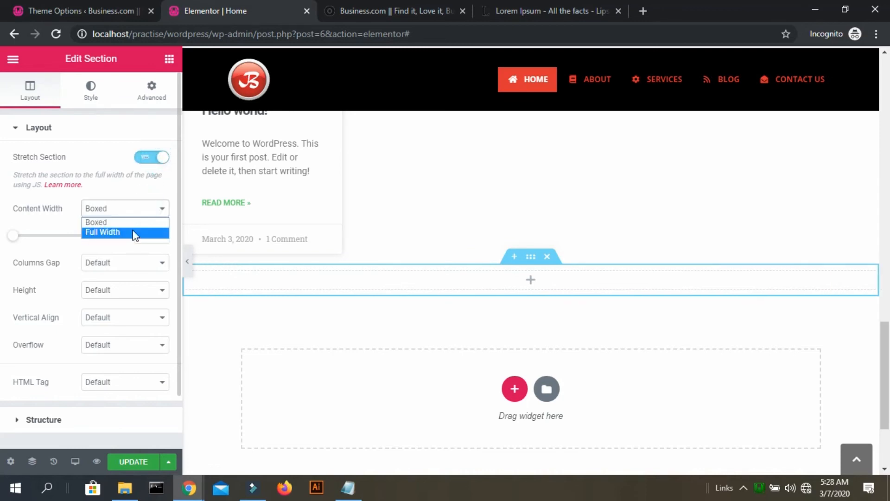
pyautogui.click(133, 230)
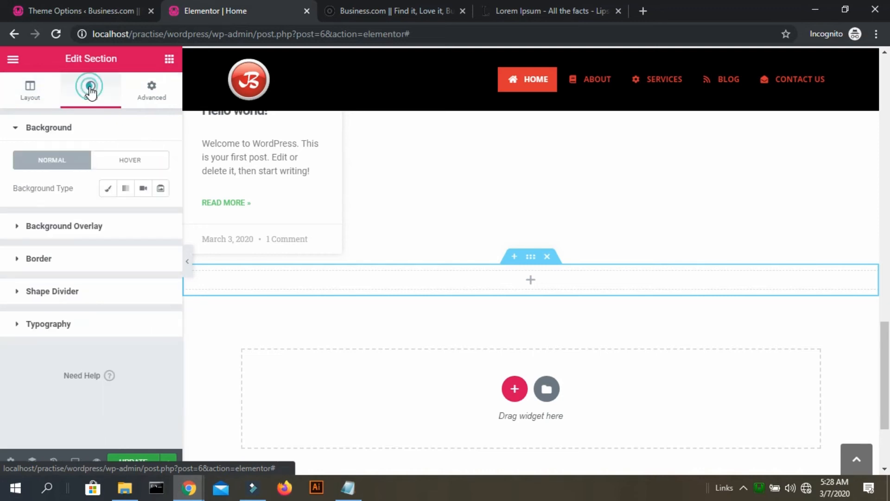
# - Give the new section below the posts a Classic background in red #FB0303
pyautogui.click(108, 190)
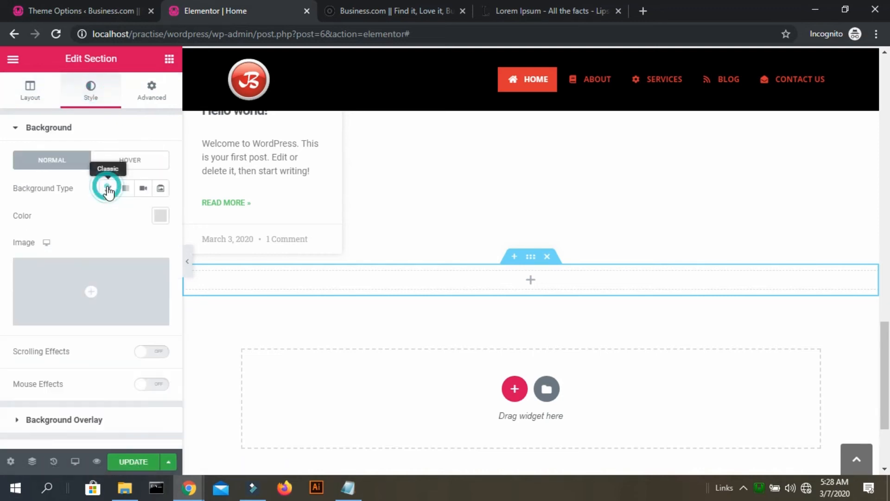
pyautogui.click(159, 217)
pyautogui.click(203, 292)
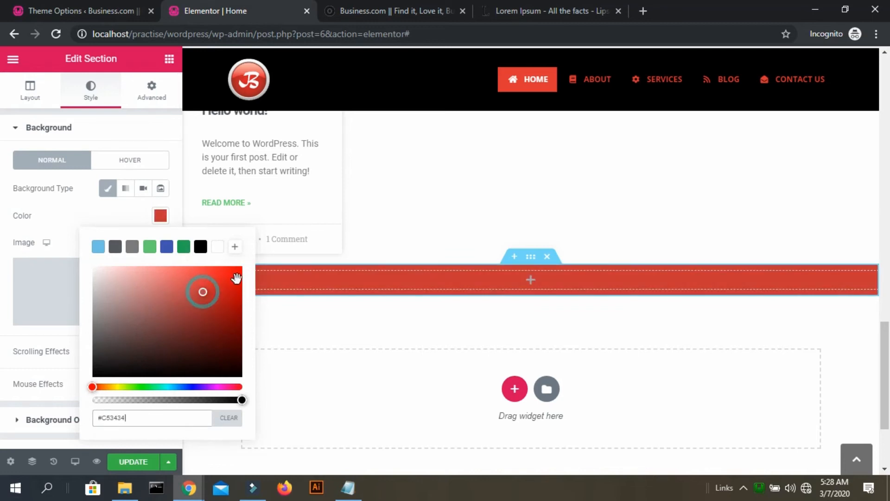
pyautogui.moveTo(239, 268)
pyautogui.mouseDown()
pyautogui.moveTo(239, 278)
pyautogui.moveTo(240, 269)
pyautogui.mouseUp()
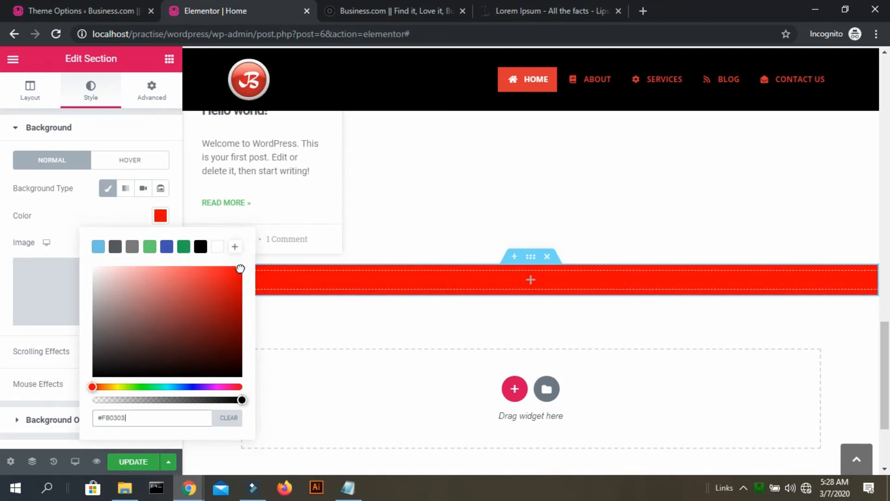
pyautogui.click(455, 350)
pyautogui.click(485, 201)
pyautogui.click(37, 99)
pyautogui.click(46, 99)
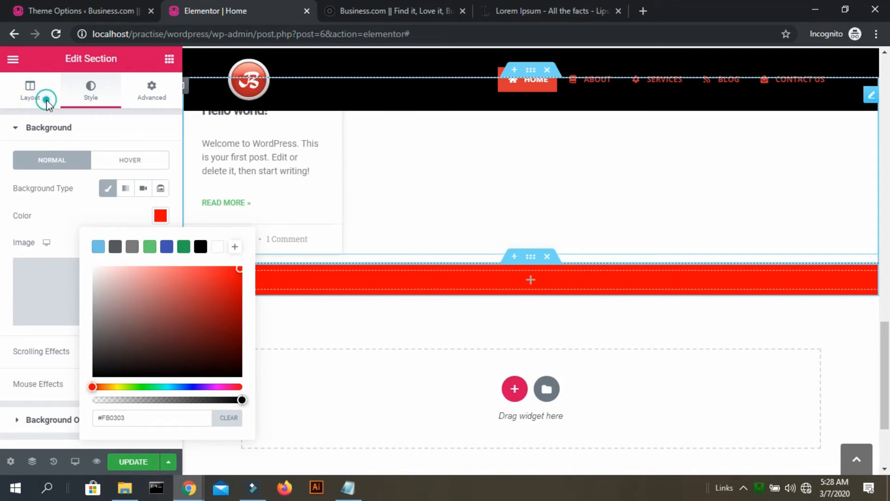
# - Place a Form widget in the empty red section below the posts
pyautogui.click(575, 256)
pyautogui.click(531, 280)
pyautogui.scroll(-1, 96, 177)
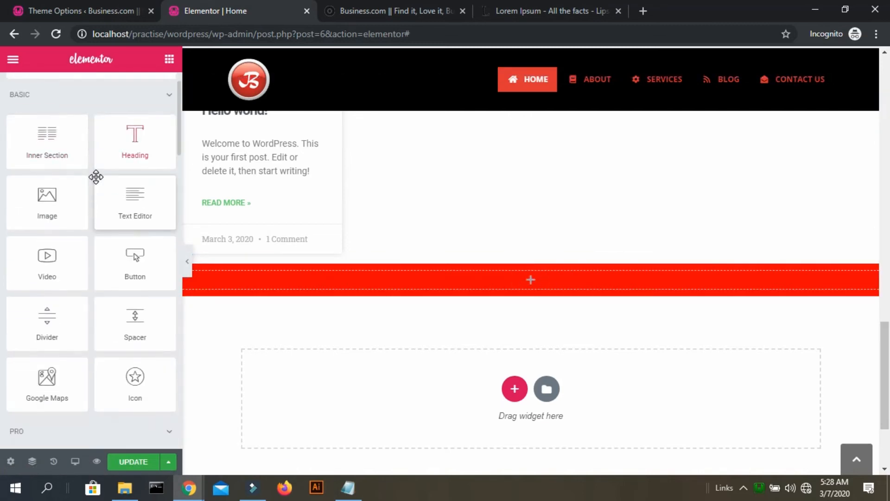
pyautogui.scroll(-5, 96, 176)
pyautogui.moveTo(157, 338); pyautogui.dragTo(490, 278)
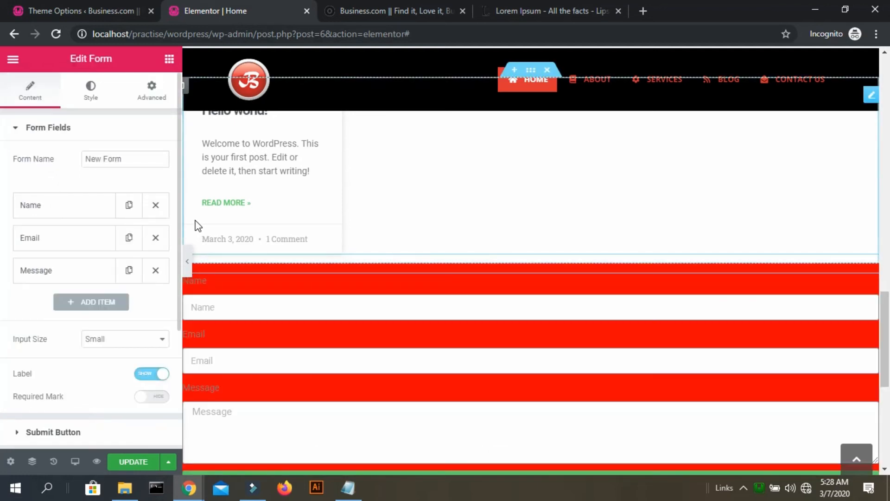
# - Delete the Message and Email fields from the form, keeping only the Name field
pyautogui.click(156, 270)
pyautogui.click(156, 238)
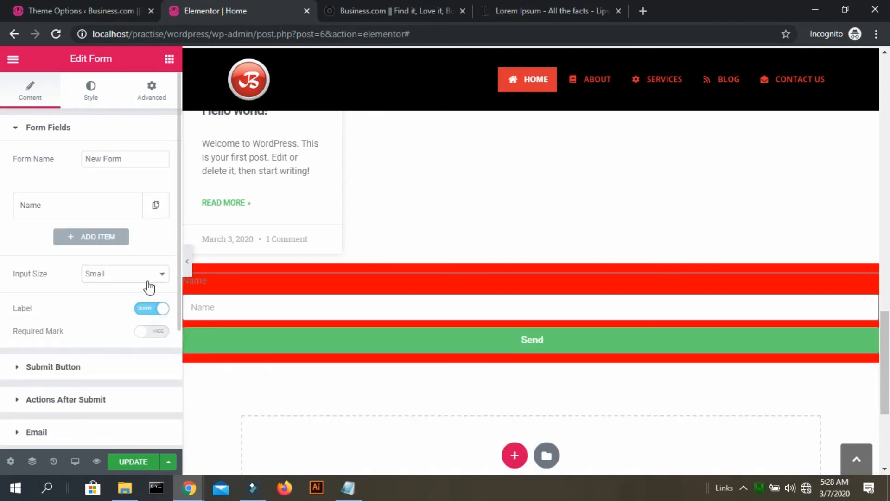
pyautogui.click(148, 281)
pyautogui.click(147, 282)
# - Set the column width of the form's Send button to 20%
pyautogui.click(100, 383)
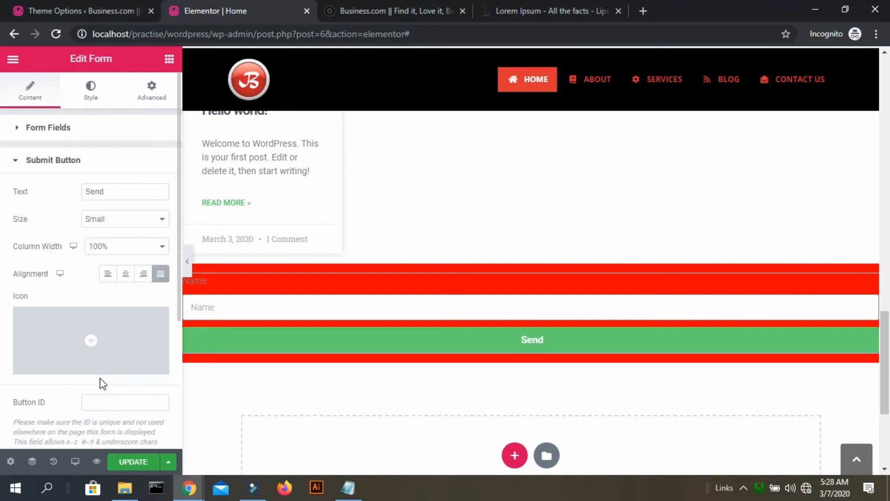
pyautogui.scroll(-4, 101, 384)
pyautogui.scroll(1, 101, 384)
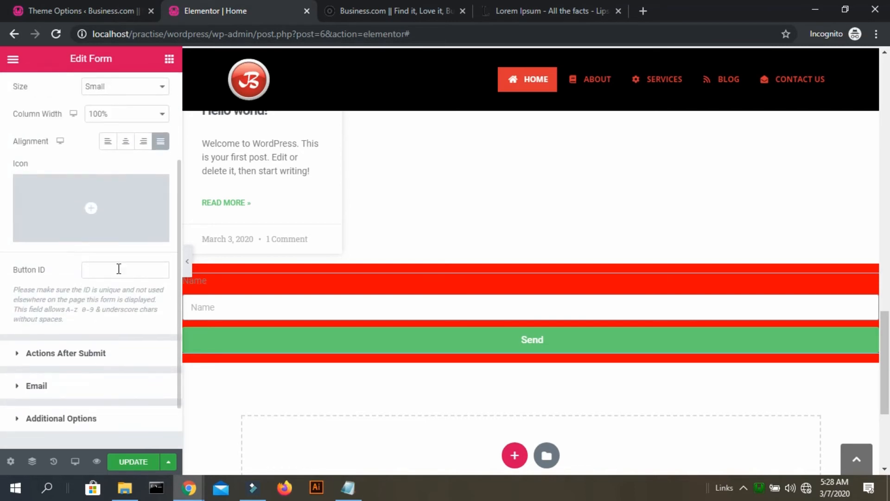
pyautogui.click(136, 117)
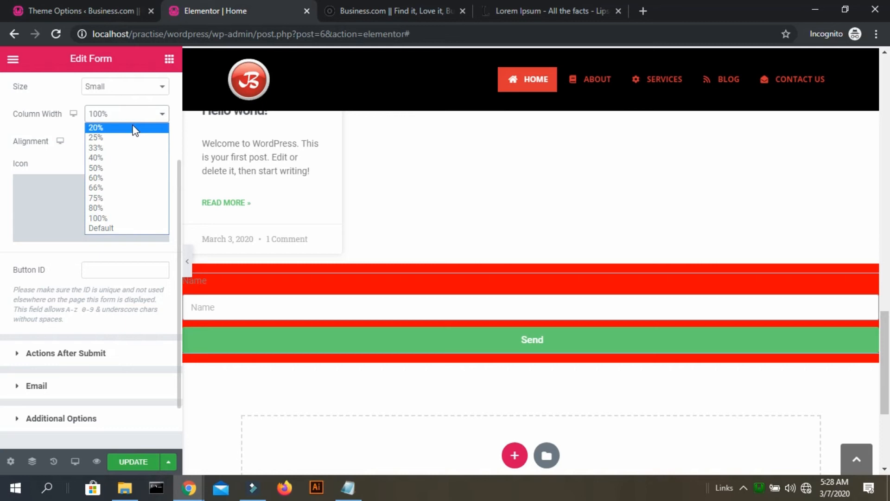
pyautogui.click(135, 128)
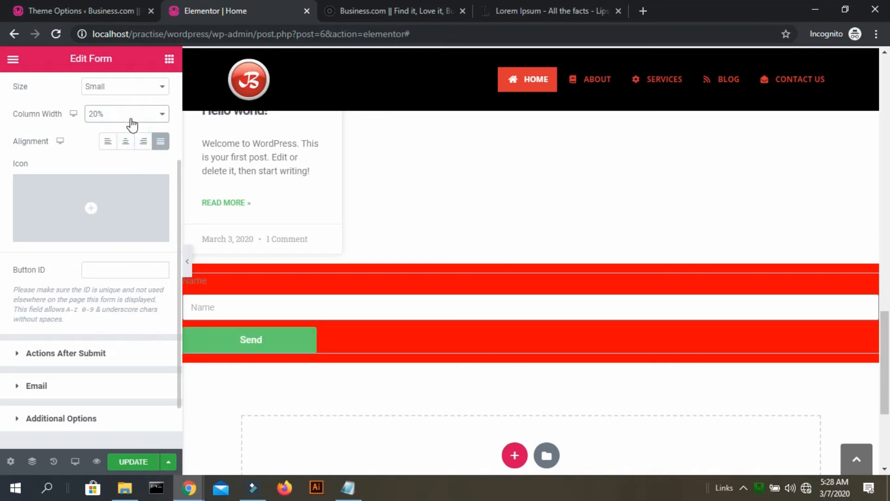
pyautogui.click(131, 120)
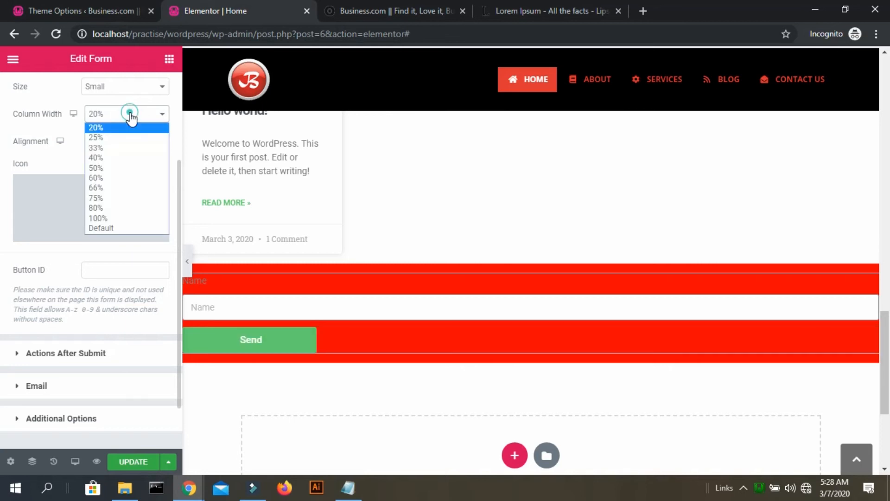
pyautogui.click(120, 227)
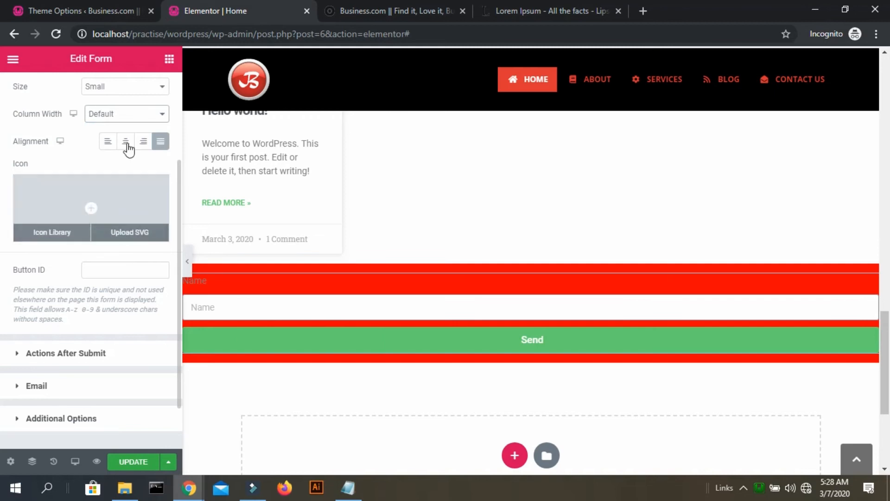
pyautogui.click(131, 114)
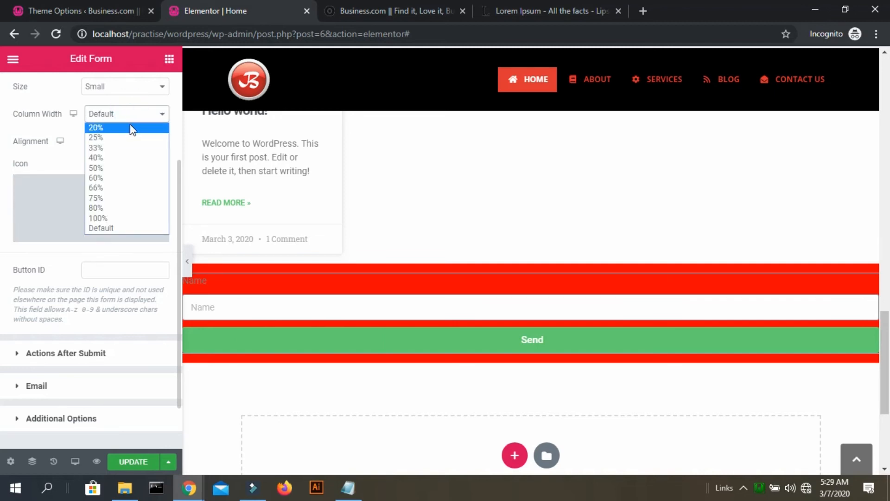
pyautogui.click(130, 124)
pyautogui.scroll(2, 130, 125)
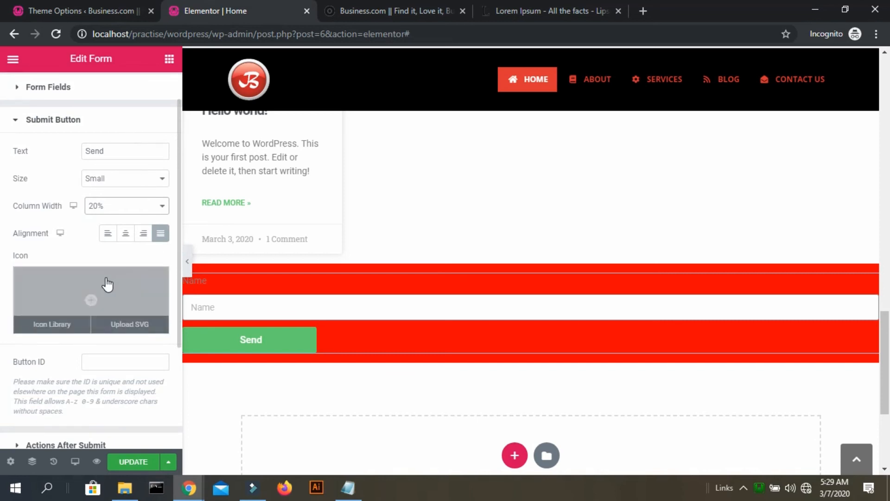
pyautogui.scroll(-3, 105, 278)
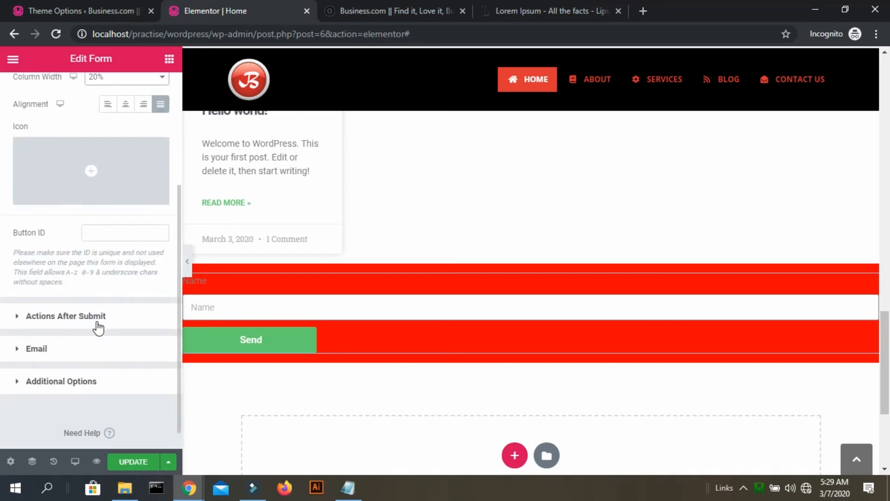
pyautogui.scroll(4, 121, 229)
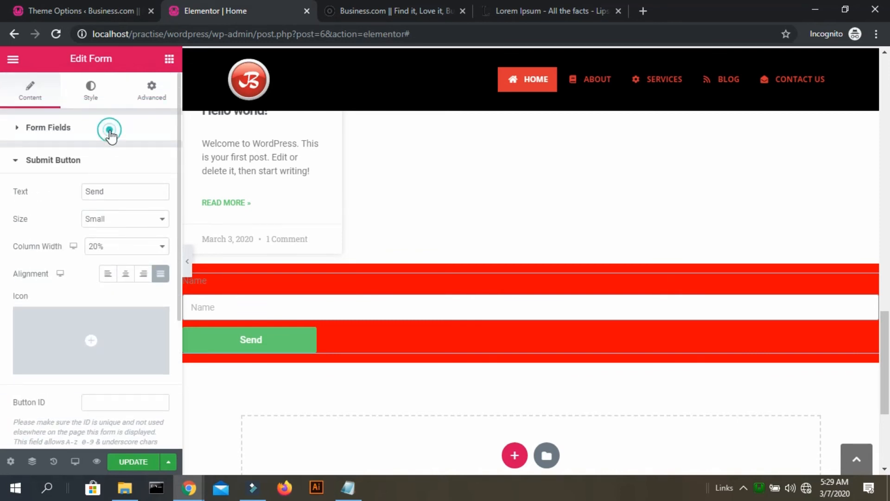
# - Review the form's field and additional options, and delete the Form widget from the red section below the posts
pyautogui.click(34, 132)
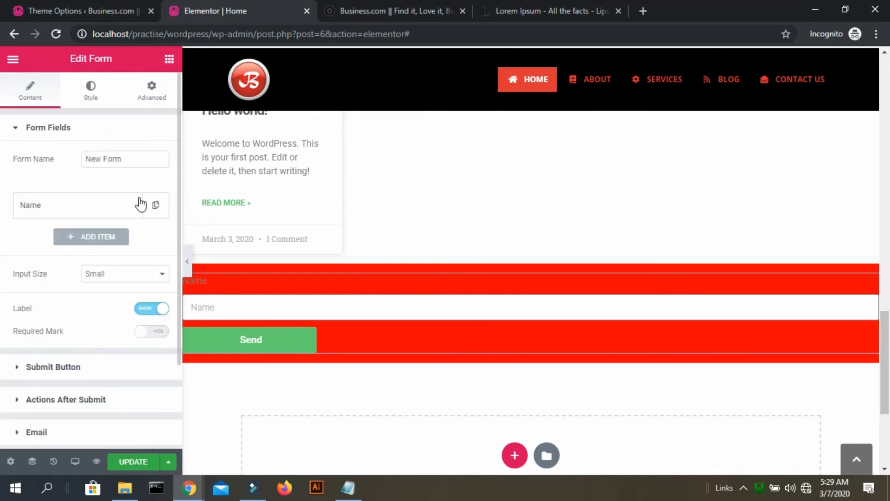
pyautogui.scroll(-2, 130, 241)
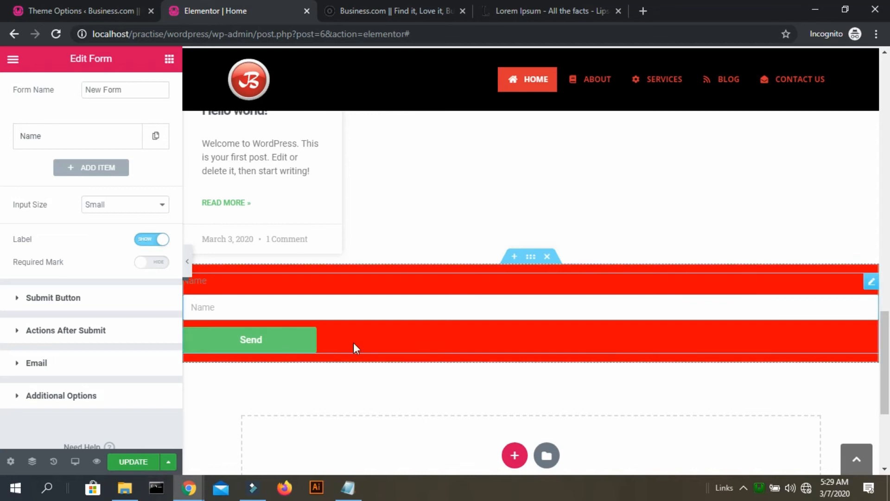
pyautogui.click(119, 396)
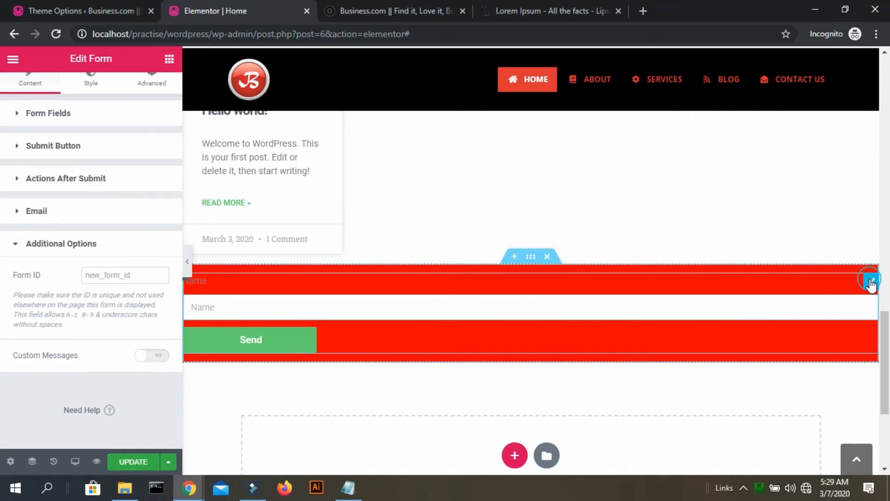
pyautogui.click(547, 256)
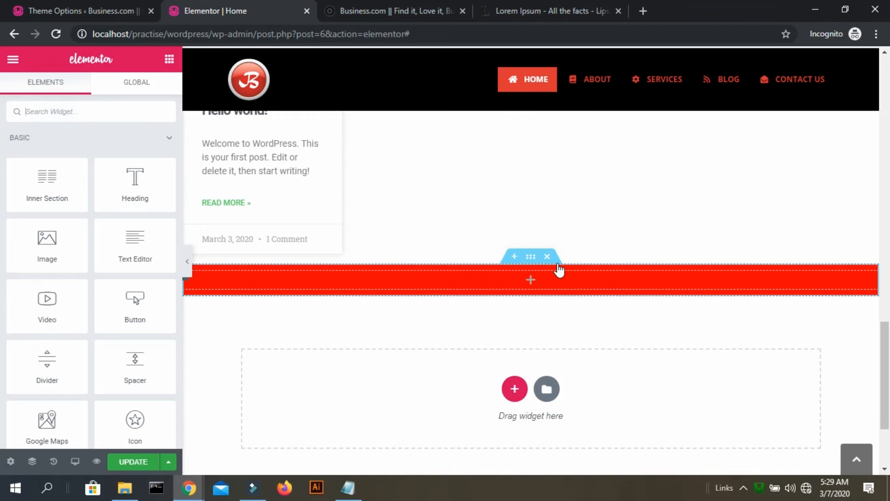
# - Find the Google Maps widget and place it in the empty red section below the posts
pyautogui.scroll(5, 559, 268)
pyautogui.scroll(10, 559, 268)
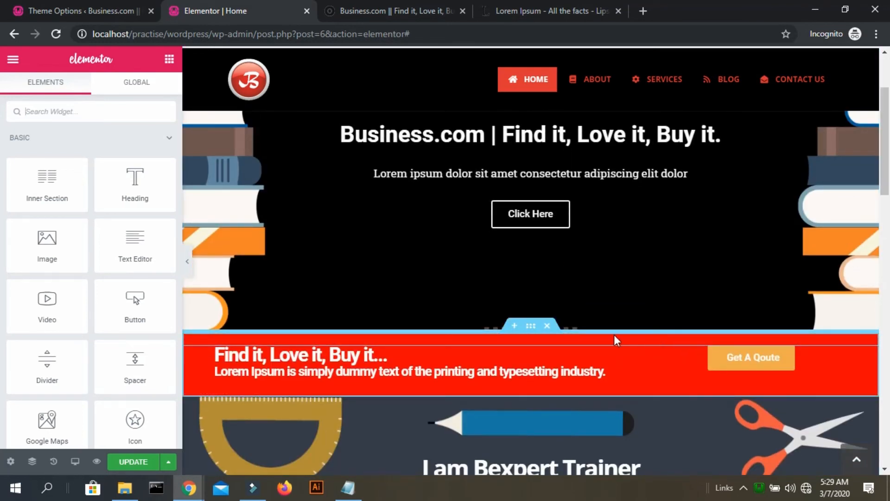
pyautogui.scroll(-8, 586, 399)
pyautogui.scroll(-8, 585, 399)
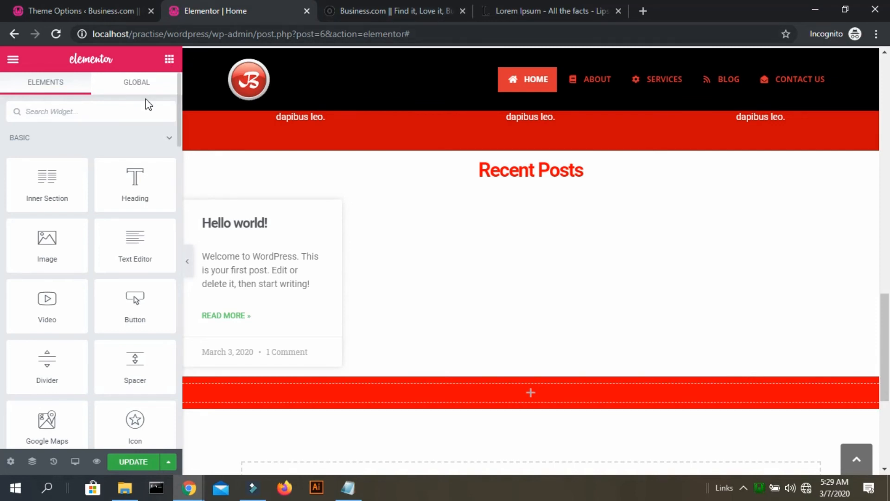
pyautogui.write('mod')
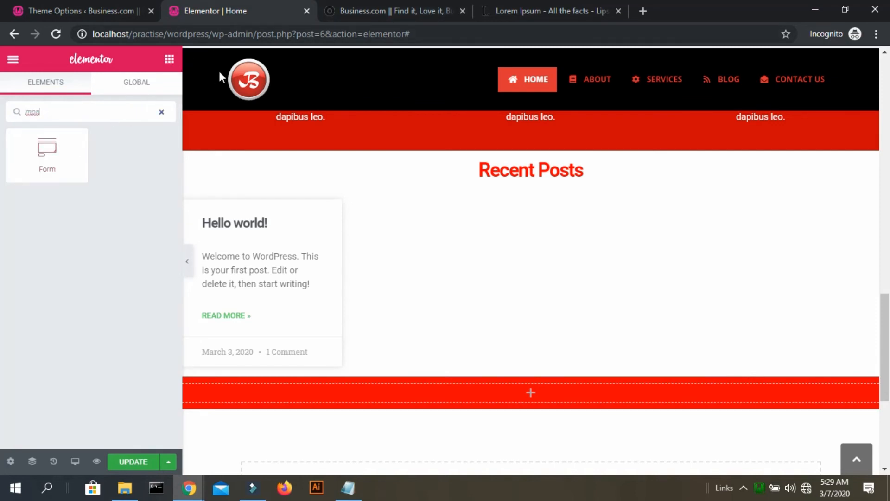
pyautogui.press('BackSpace')
pyautogui.press('BackSpace')
pyautogui.write('aps')
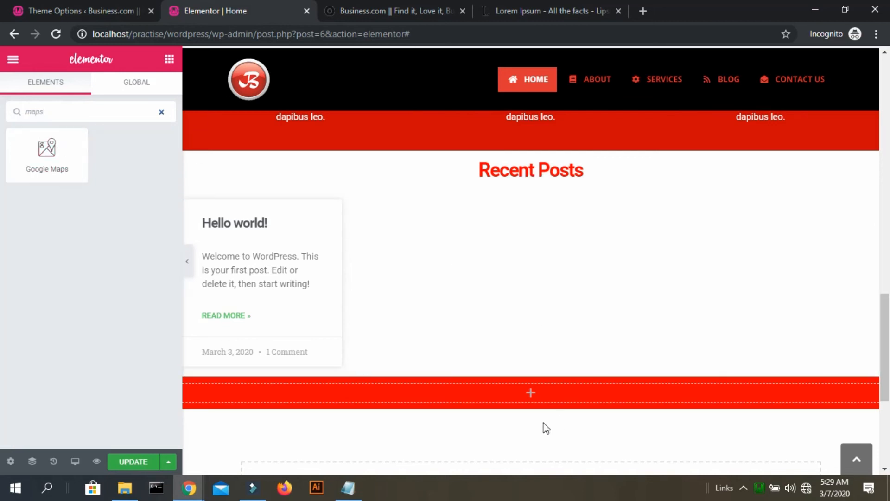
pyautogui.moveTo(43, 148); pyautogui.dragTo(517, 392)
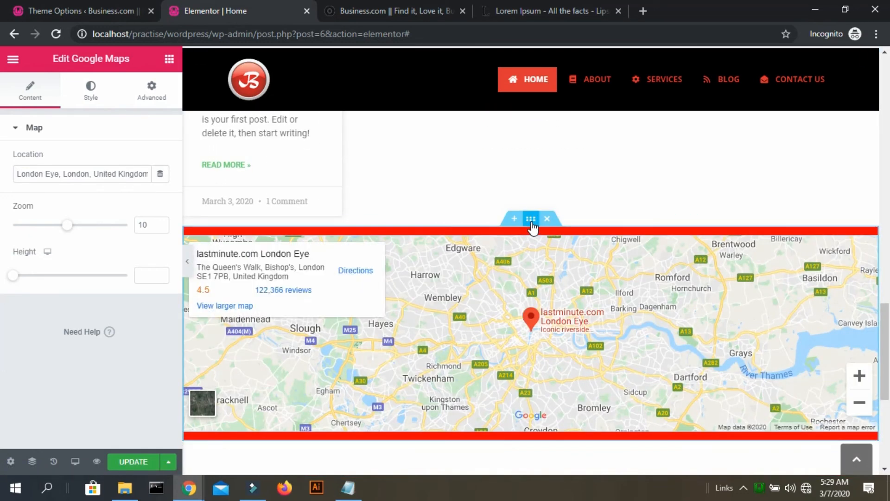
# - Change the map section's background color to white, #FFFFFF
pyautogui.click(91, 90)
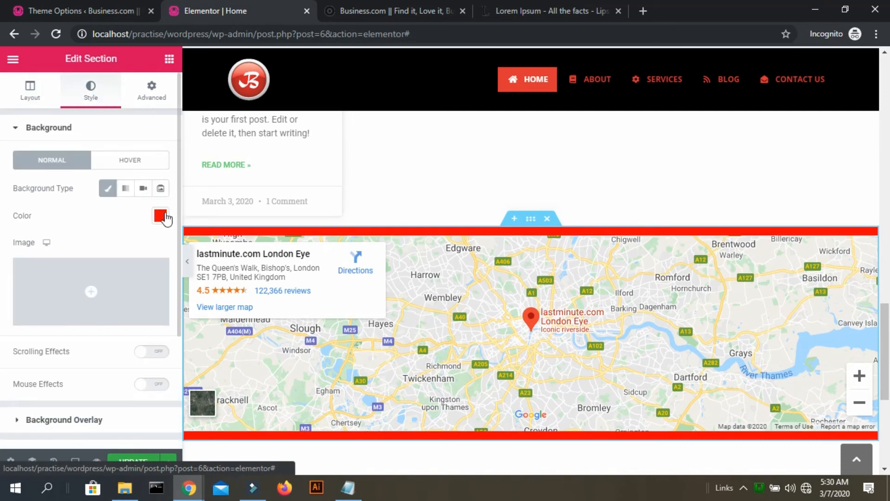
pyautogui.click(161, 216)
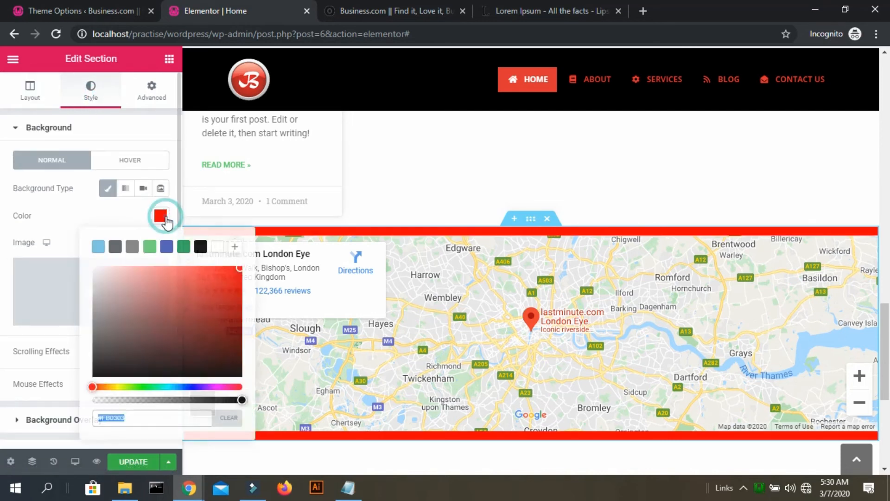
pyautogui.click(217, 246)
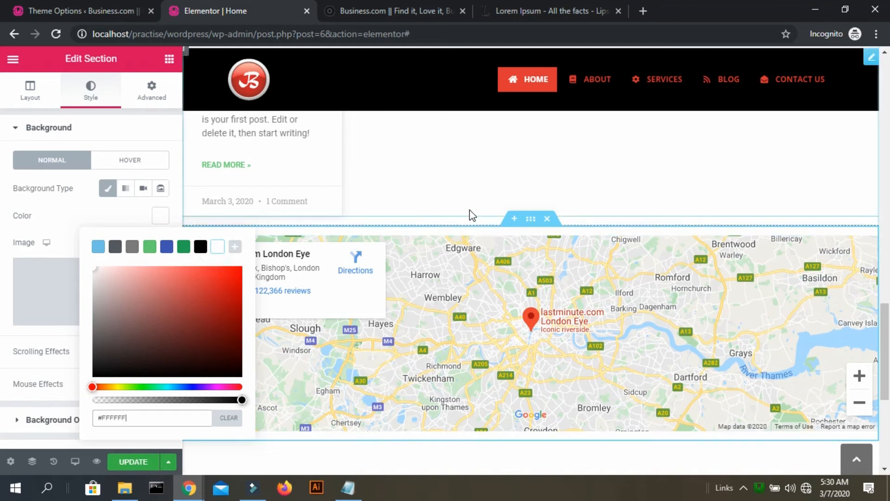
pyautogui.click(38, 98)
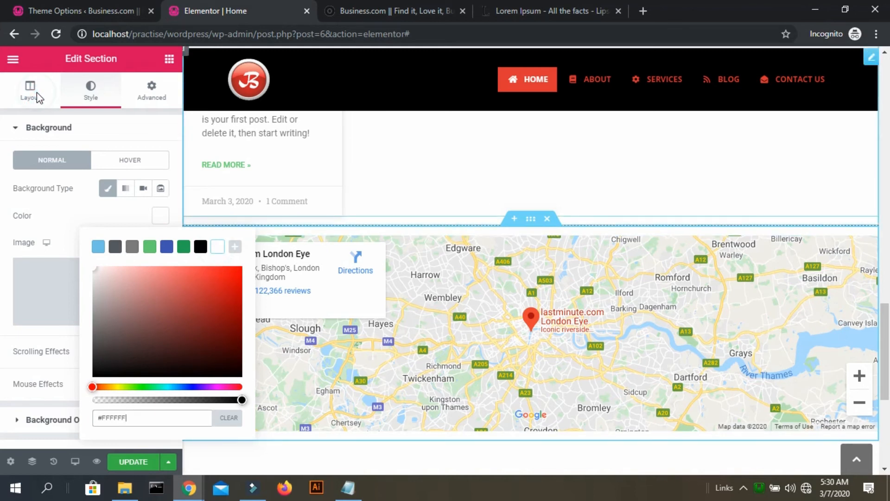
pyautogui.click(28, 97)
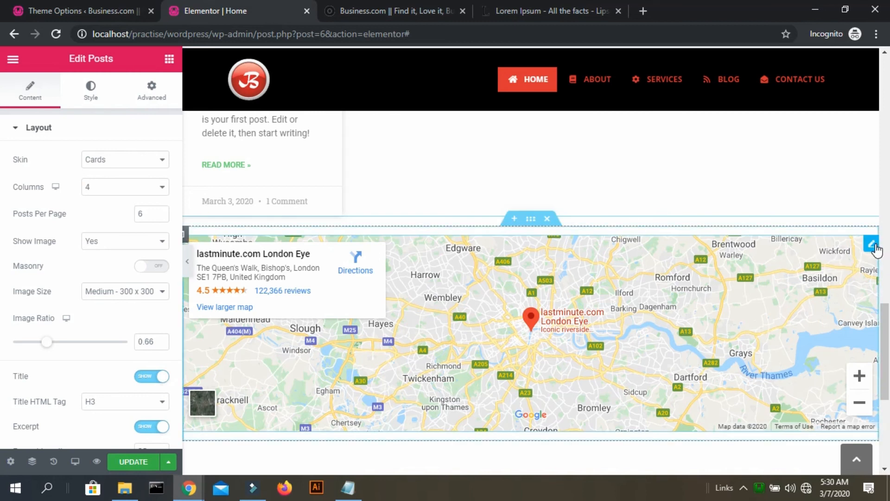
# - Set the height of the Google Maps widget to 350
pyautogui.click(838, 249)
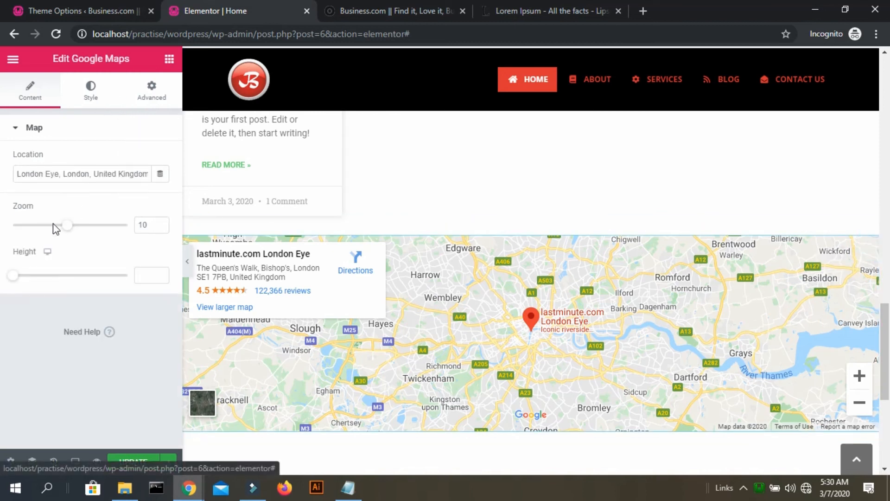
pyautogui.moveTo(12, 279); pyautogui.dragTo(35, 278)
pyautogui.moveTo(152, 274); pyautogui.dragTo(114, 280)
pyautogui.write('350')
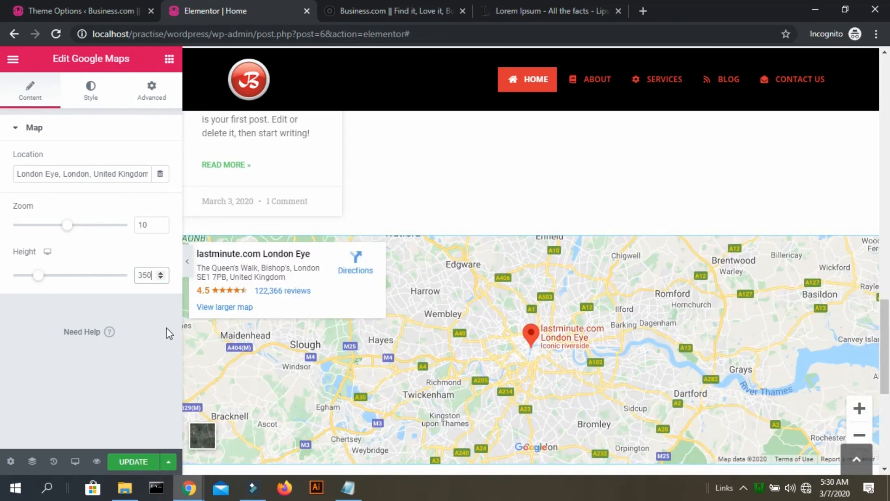
# - Unlink the map section's margin values, set its top margin to -18 px, and update the page
pyautogui.moveTo(519, 303)
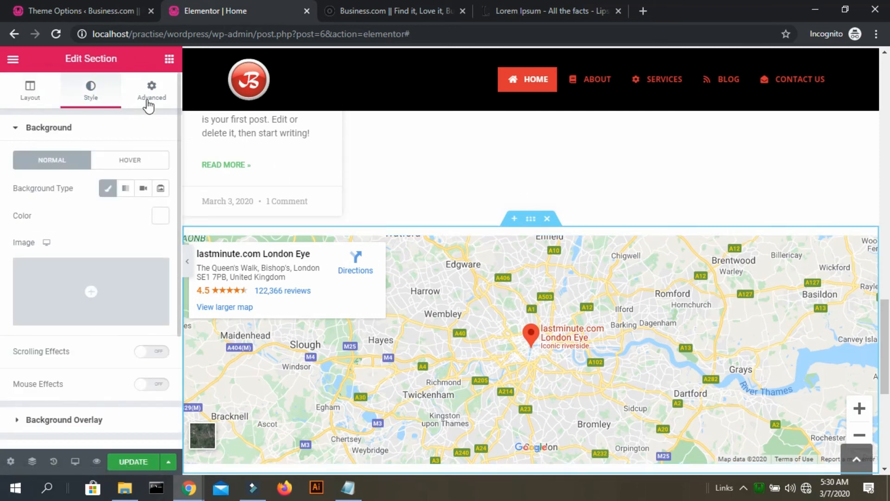
pyautogui.click(158, 103)
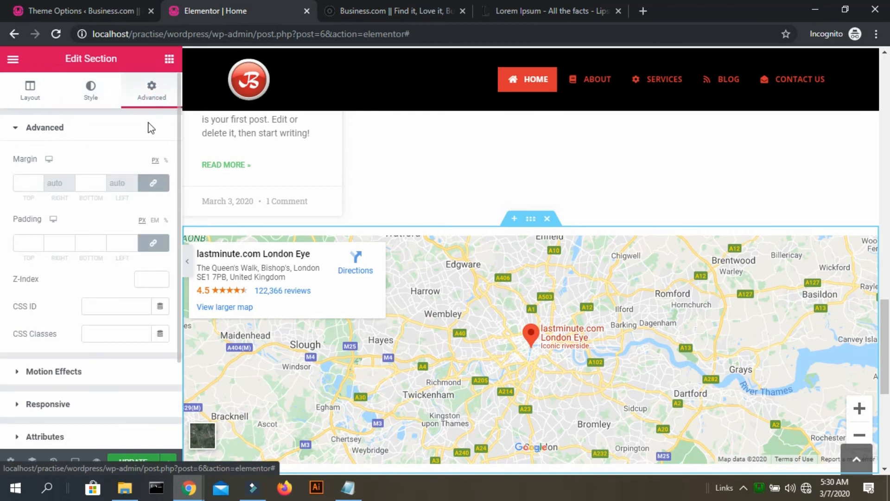
pyautogui.click(158, 182)
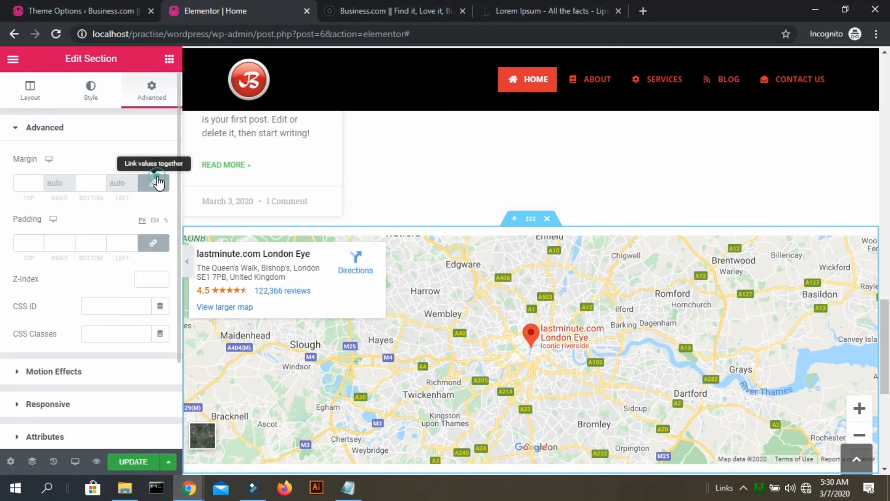
pyautogui.click(39, 186)
pyautogui.click(39, 186)
pyautogui.click(38, 186)
pyautogui.click(39, 185)
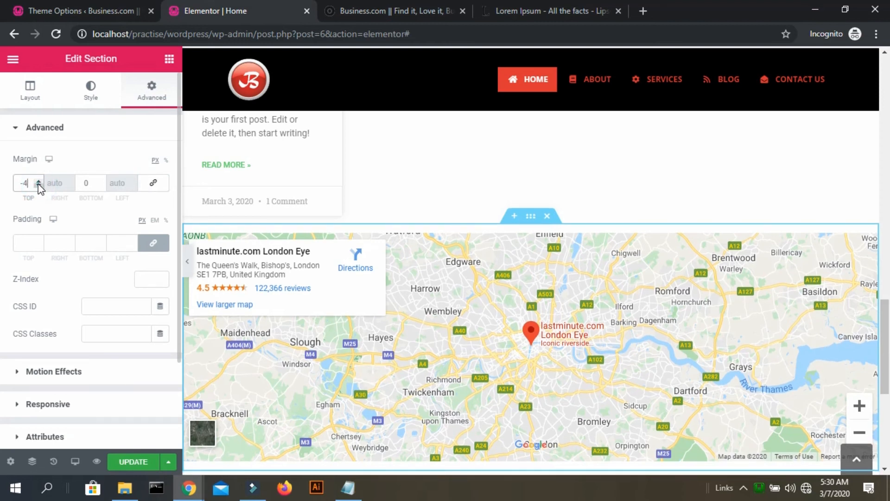
pyautogui.click(39, 186)
pyautogui.click(39, 185)
pyautogui.click(39, 186)
pyautogui.click(39, 186)
pyautogui.click(39, 185)
pyautogui.click(39, 185)
pyautogui.click(38, 186)
pyautogui.click(39, 185)
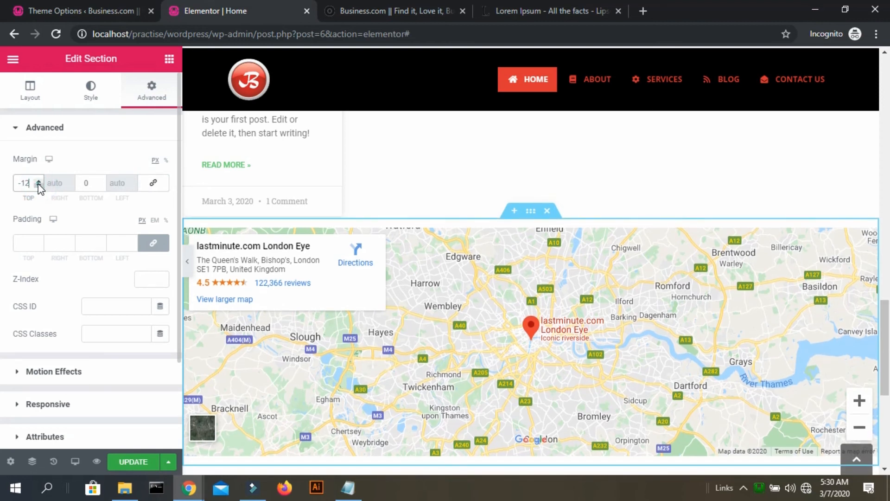
pyautogui.click(39, 185)
pyautogui.click(39, 186)
pyautogui.click(39, 185)
pyautogui.click(39, 186)
pyautogui.click(39, 186)
pyautogui.click(39, 185)
pyautogui.click(39, 186)
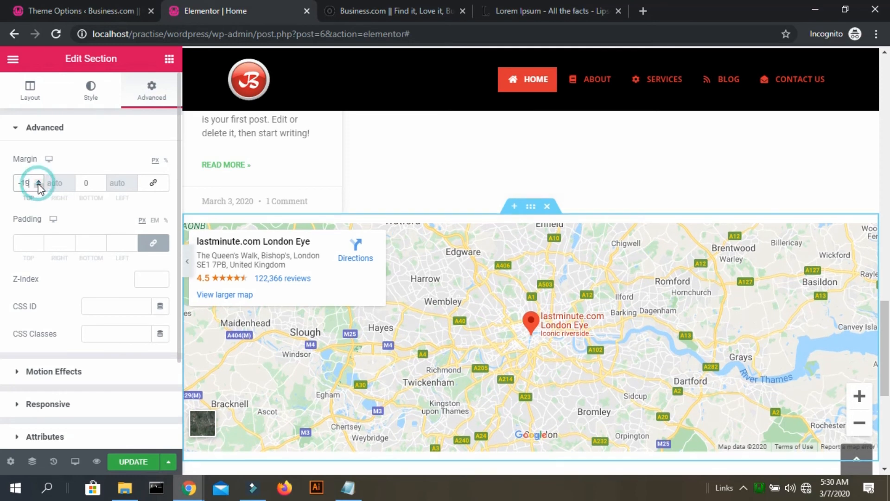
pyautogui.click(39, 181)
pyautogui.click(145, 464)
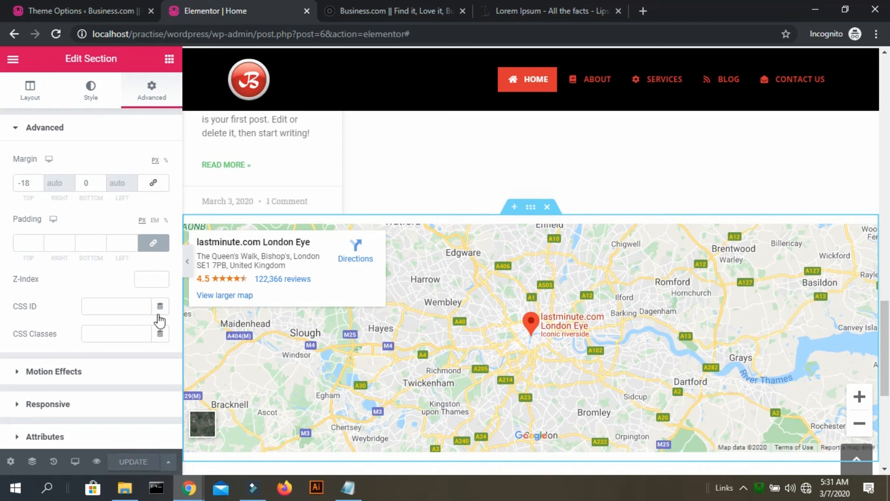
# - Reload the live home page and examine its sections, especially the spacing between Recent Posts and the map
pyautogui.click(367, 10)
pyautogui.press('F5')
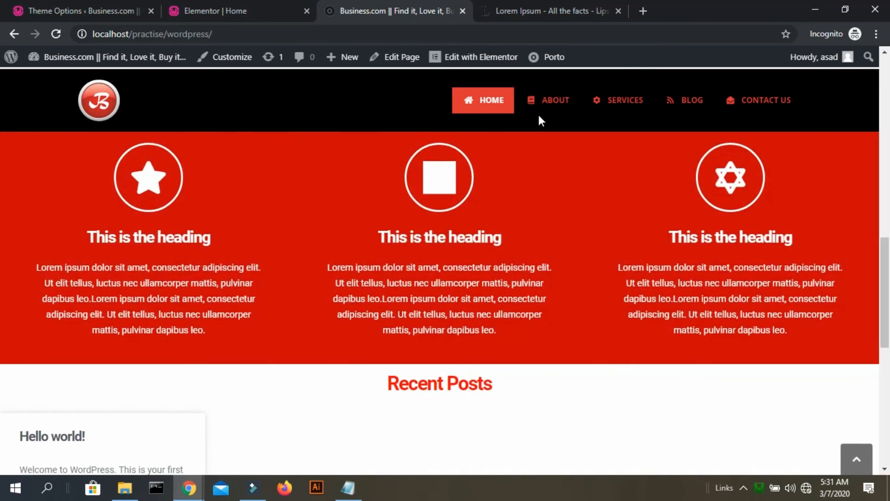
pyautogui.scroll(-3, 538, 116)
pyautogui.scroll(-3, 538, 118)
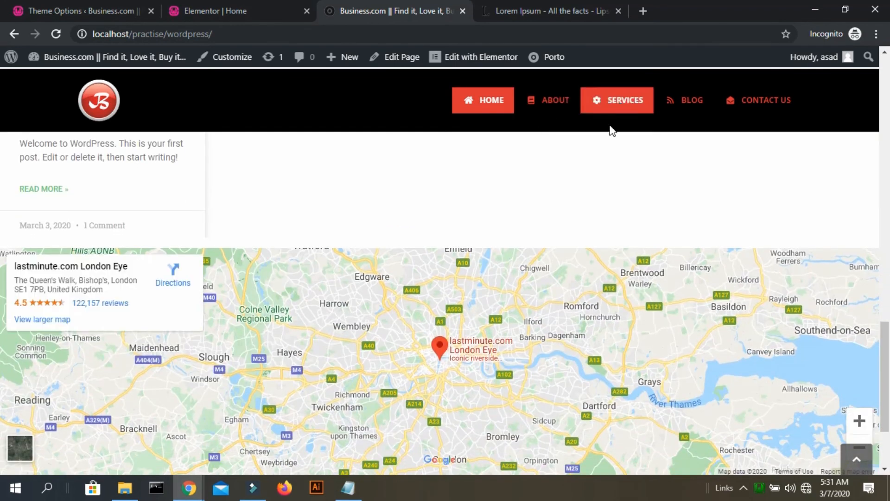
pyautogui.scroll(-2, 461, 248)
pyautogui.scroll(10, 461, 246)
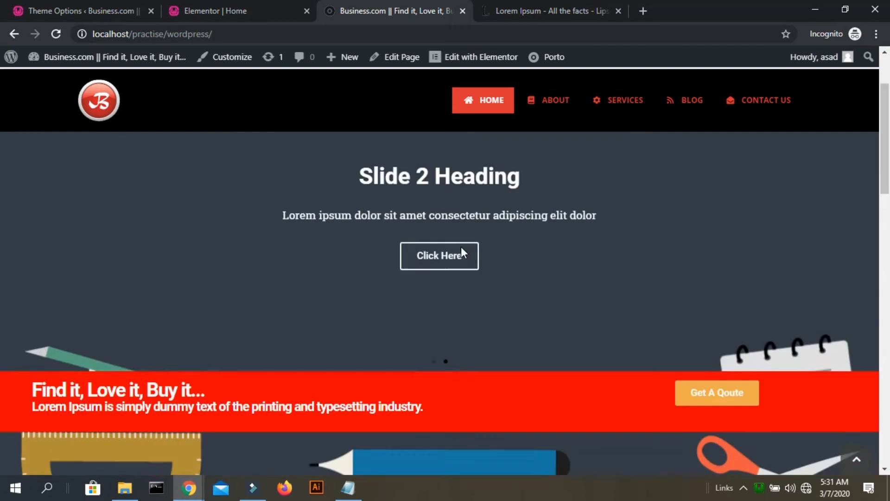
pyautogui.scroll(-12, 721, 223)
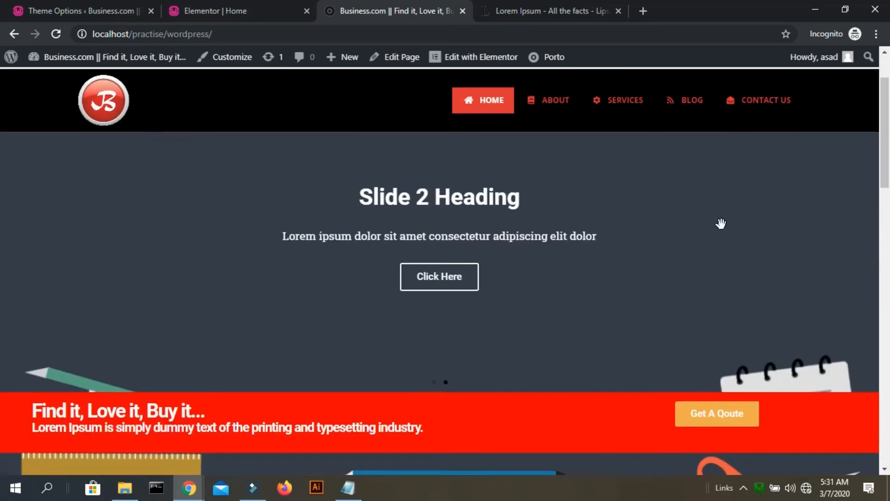
pyautogui.scroll(-15, 721, 223)
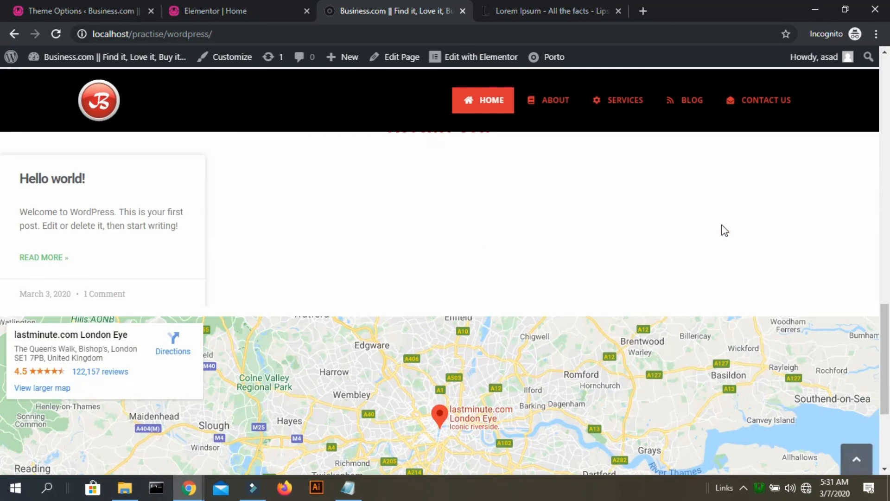
pyautogui.scroll(5, 723, 229)
pyautogui.scroll(-2, 725, 231)
pyautogui.scroll(1, 717, 230)
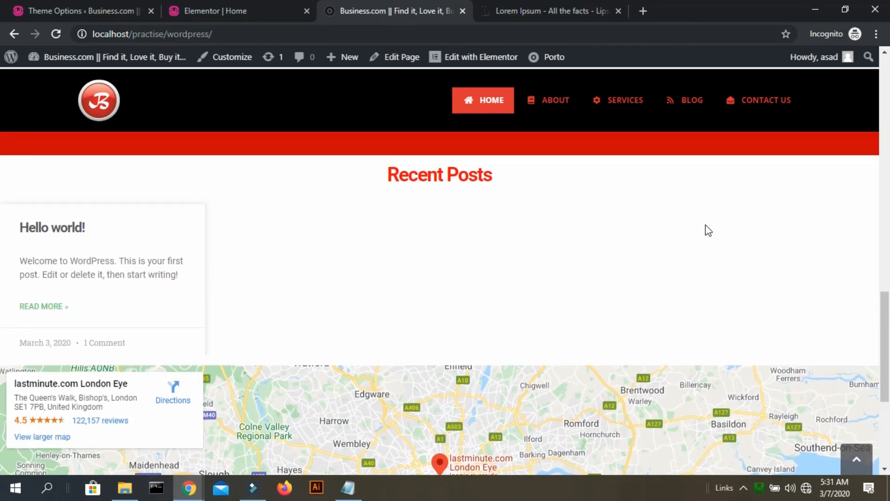
pyautogui.scroll(-2, 394, 302)
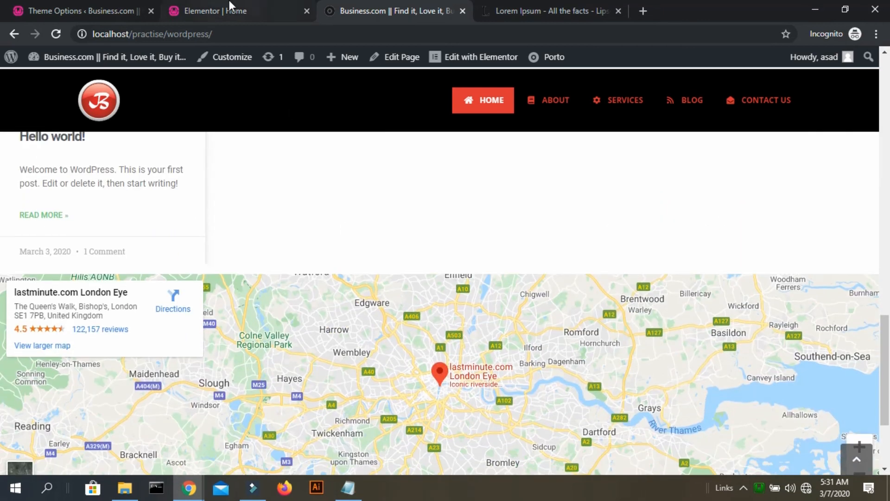
# - Back in the Elementor editor, set the map section's top margin to -5 px and update the page
pyautogui.click(216, 21)
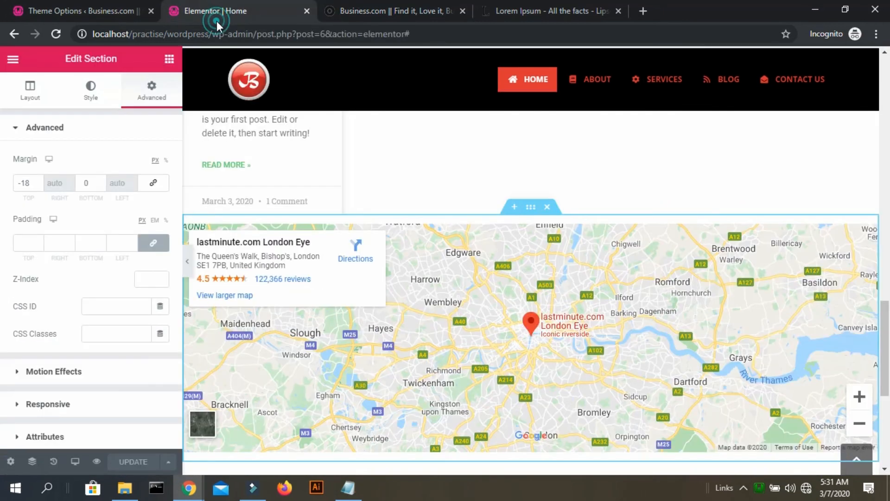
pyautogui.click(37, 185)
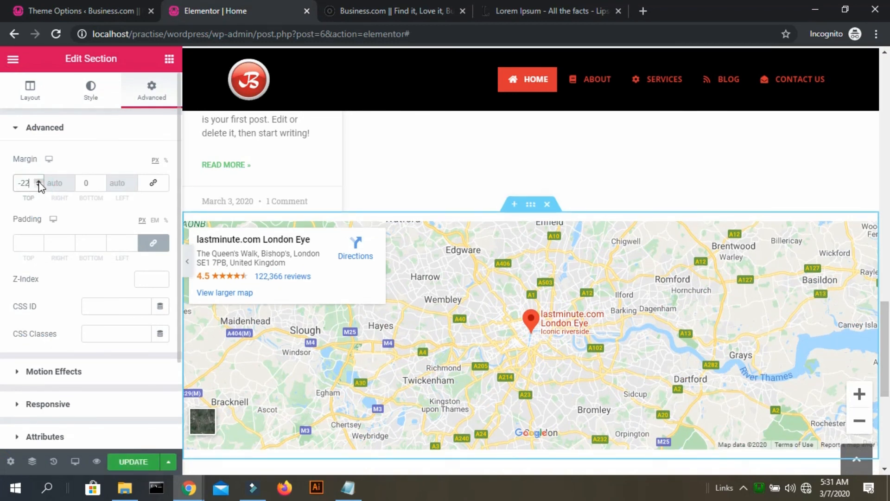
pyautogui.click(39, 181)
pyautogui.click(40, 181)
pyautogui.click(40, 181)
pyautogui.click(40, 182)
pyautogui.click(39, 181)
pyautogui.click(39, 181)
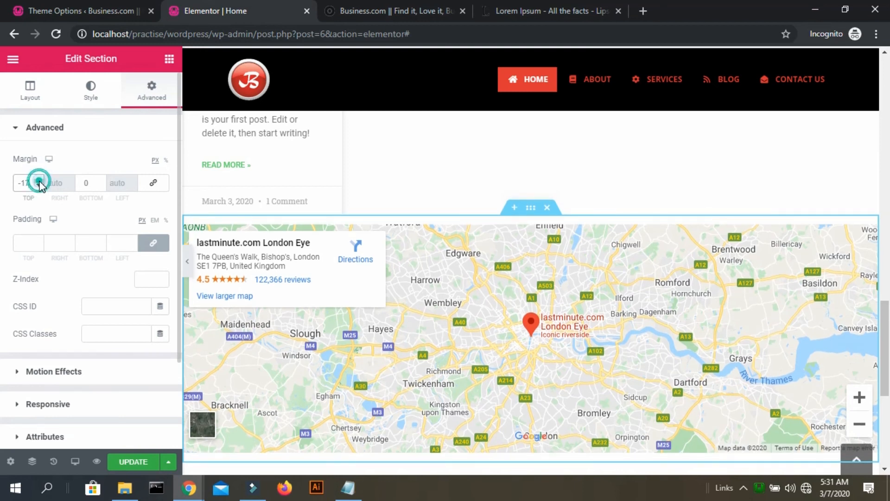
pyautogui.click(39, 181)
pyautogui.click(40, 181)
pyautogui.click(39, 181)
pyautogui.click(40, 181)
pyautogui.click(40, 181)
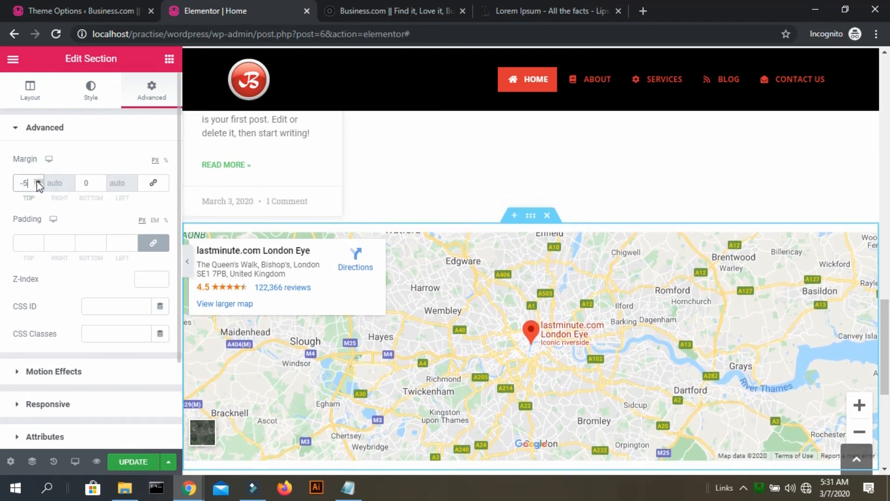
pyautogui.click(149, 462)
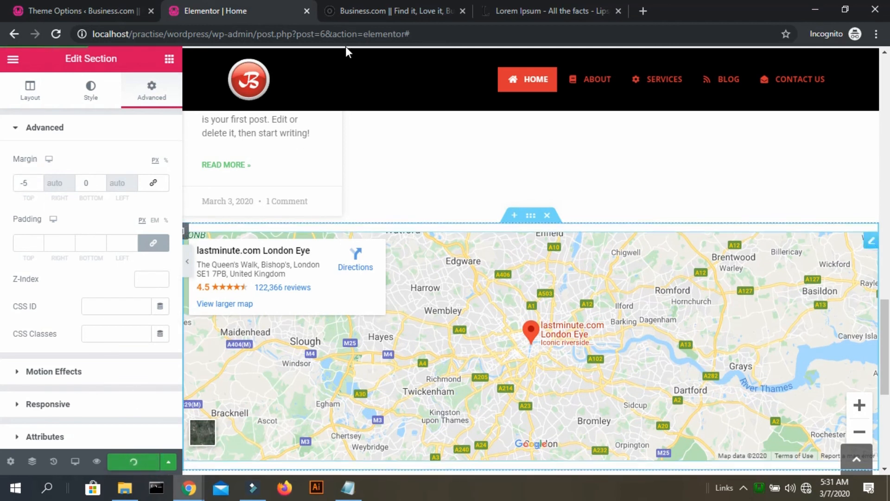
# - Reload the live home page and review the Recent Posts cards and the map section there and in the Elementor editor
pyautogui.click(408, 3)
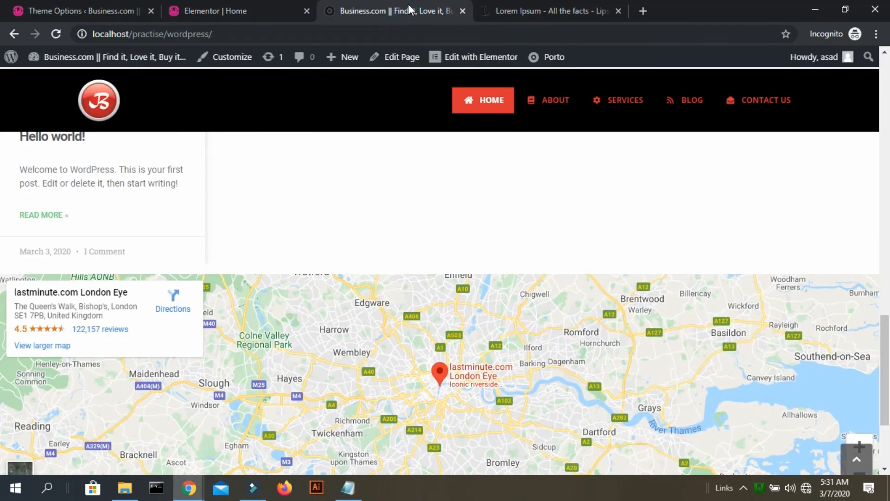
pyautogui.press('F5')
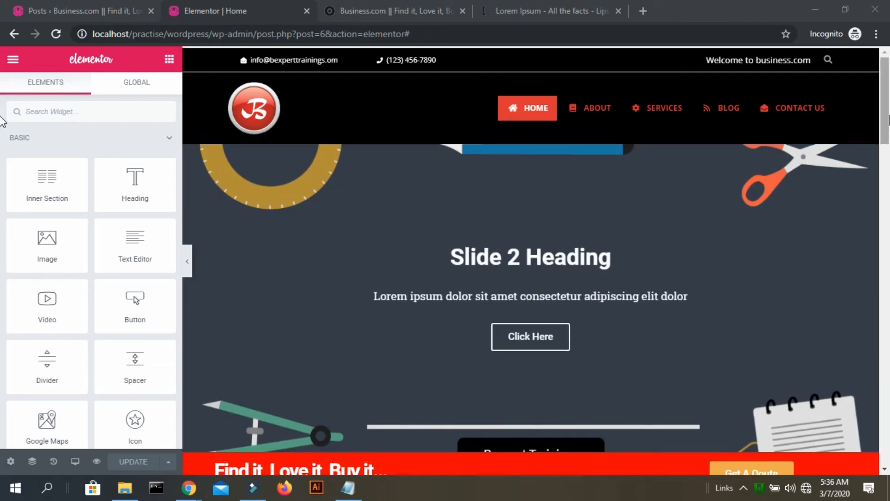
pyautogui.moveTo(889, 116); pyautogui.dragTo(889, 325)
pyautogui.scroll(-4, 889, 330)
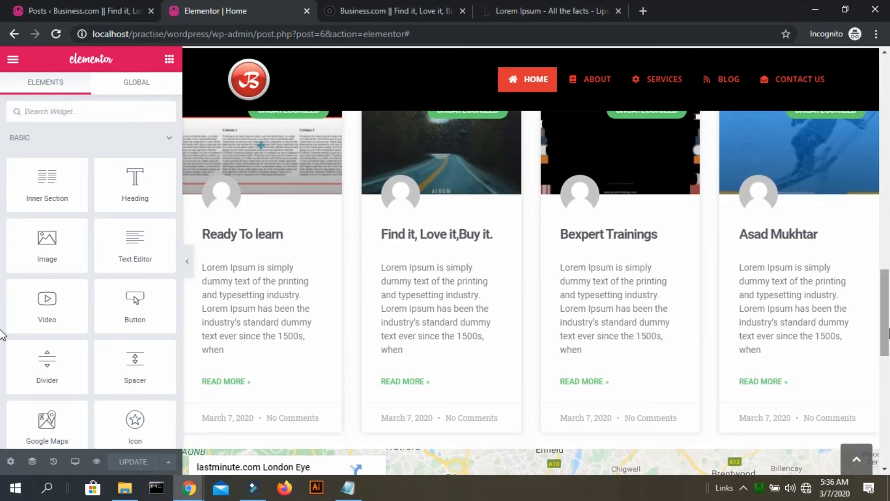
pyautogui.scroll(-10, 889, 329)
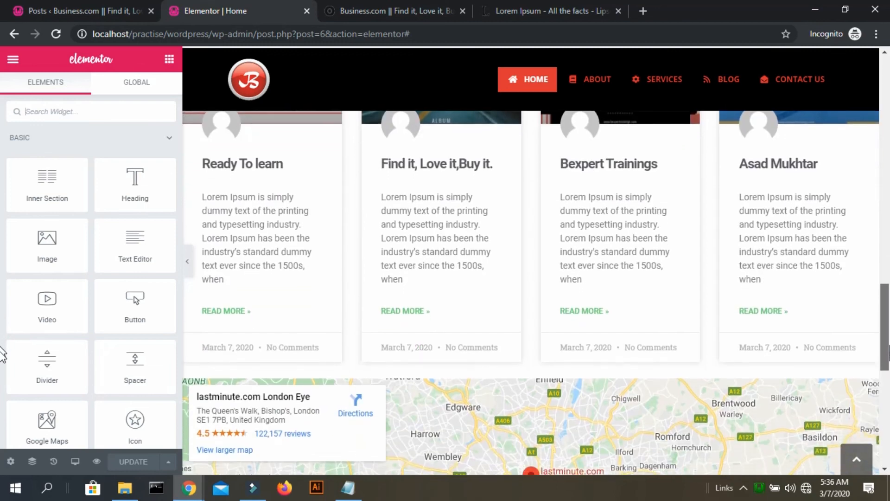
pyautogui.click(381, 10)
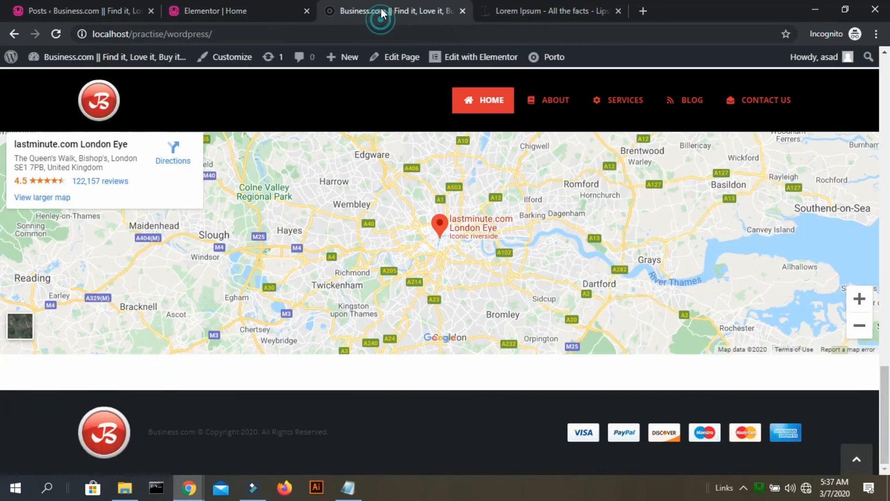
pyautogui.scroll(3, 605, 189)
pyautogui.scroll(7, 605, 189)
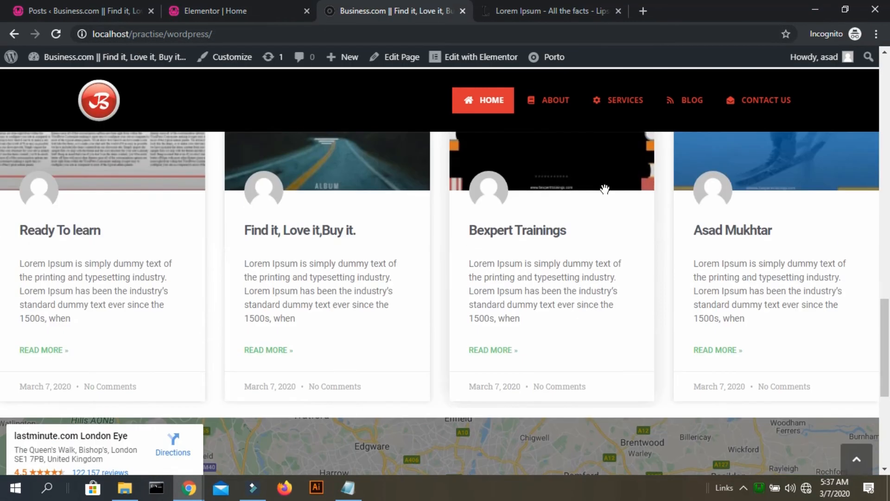
pyautogui.scroll(-2, 605, 189)
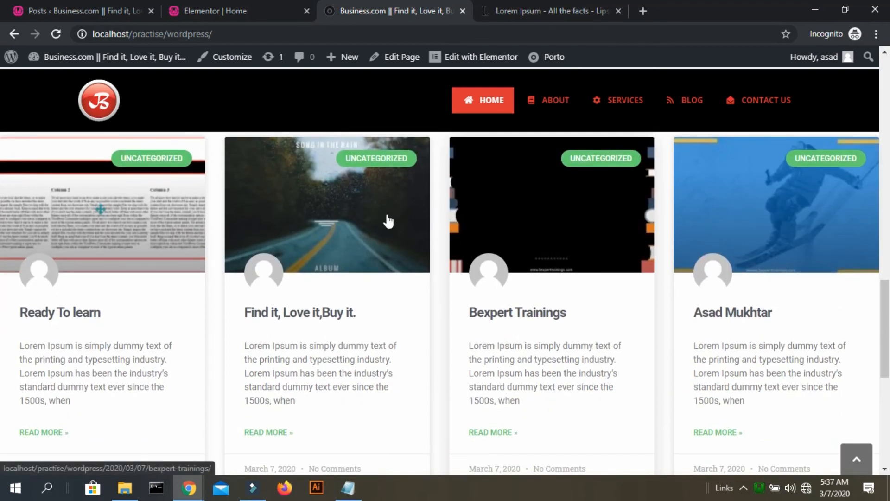
# - Back in the Elementor editor, open the Posts widget under Recent Posts for editing and hide its Read More link
pyautogui.click(232, 10)
pyautogui.scroll(1, 467, 118)
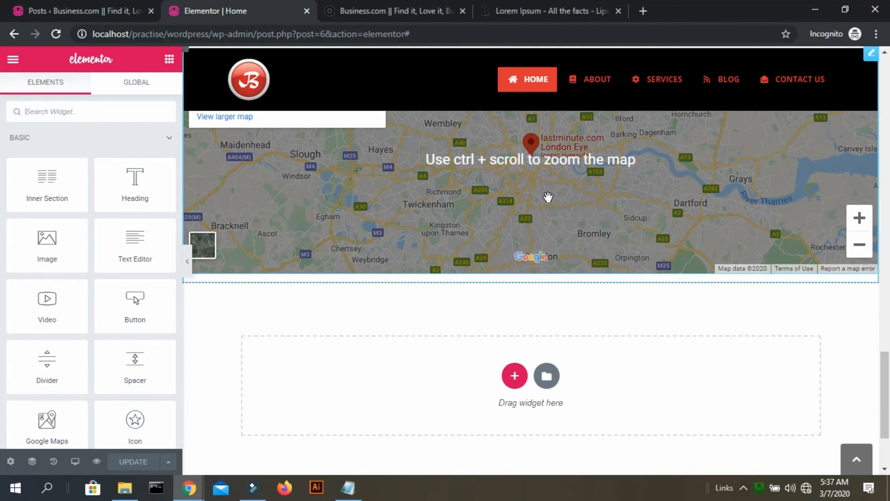
pyautogui.scroll(5, 548, 196)
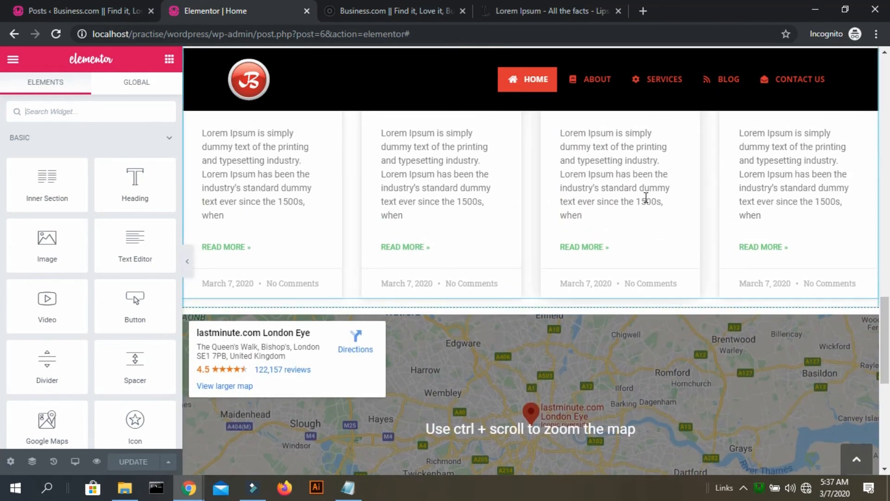
pyautogui.scroll(3, 646, 199)
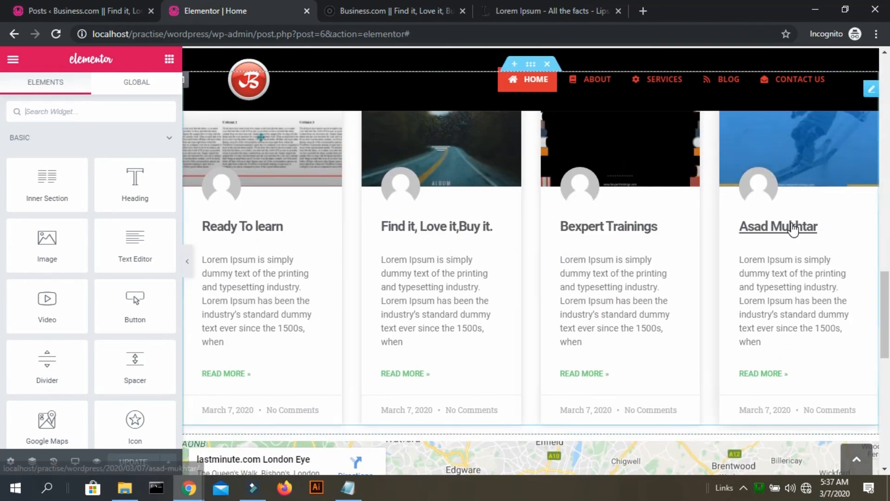
pyautogui.scroll(3, 788, 226)
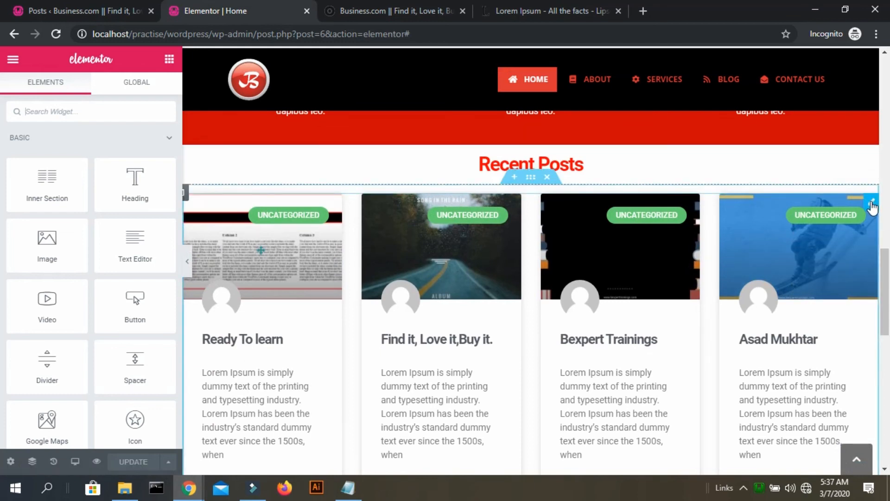
pyautogui.click(224, 174)
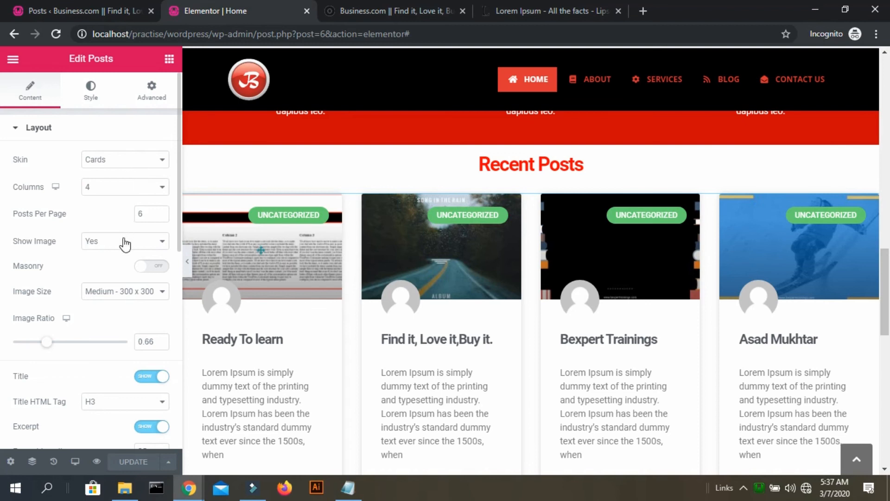
pyautogui.scroll(-1, 124, 243)
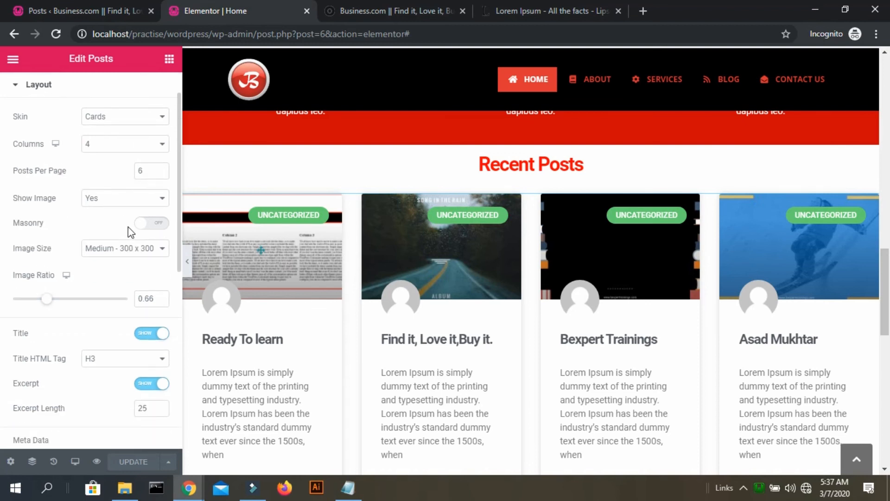
pyautogui.scroll(-1, 128, 227)
pyautogui.scroll(-3, 128, 227)
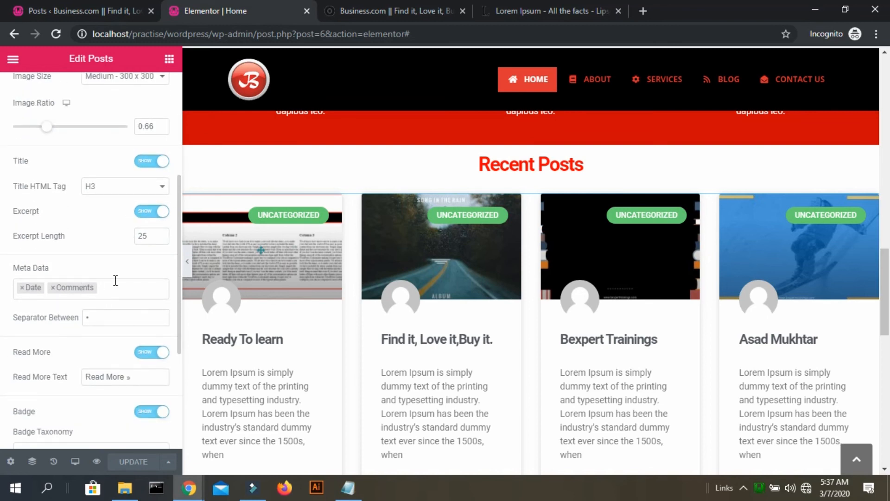
pyautogui.scroll(-2, 241, 300)
pyautogui.scroll(-1, 243, 297)
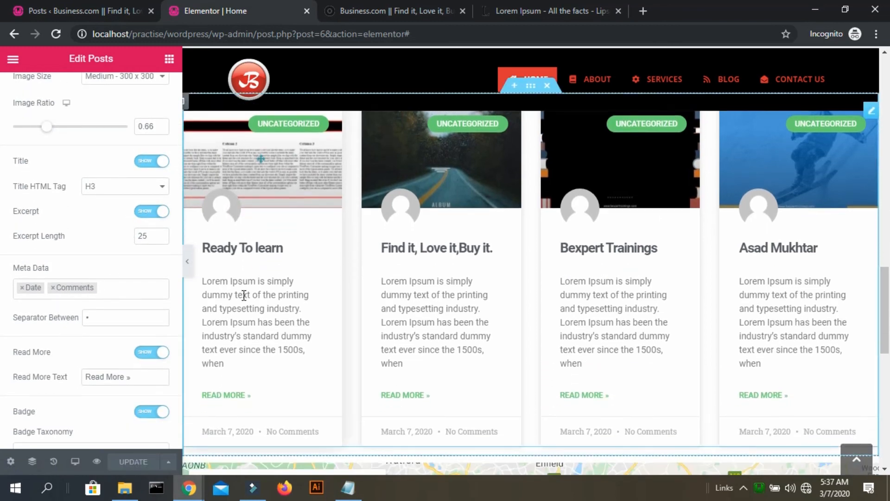
pyautogui.click(145, 353)
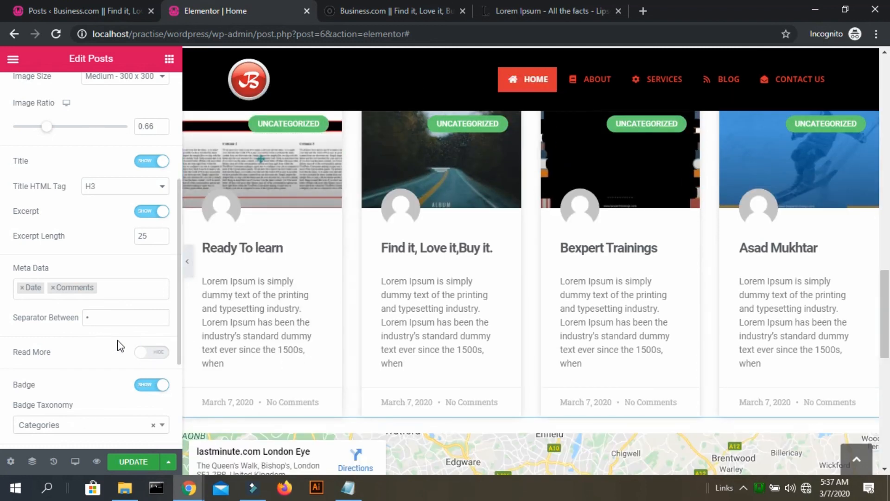
# - Clear the badge taxonomy of the Posts widget and turn off its badge
pyautogui.scroll(-3, 120, 345)
pyautogui.scroll(-1, 120, 345)
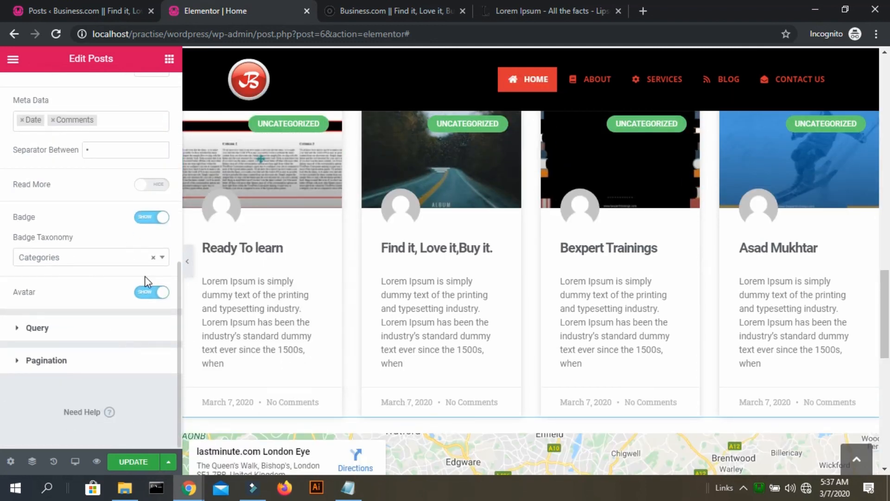
pyautogui.click(153, 260)
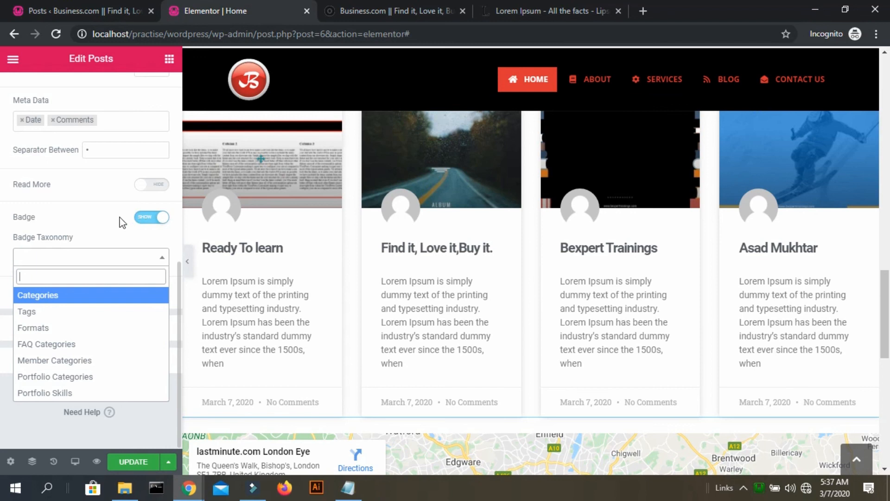
pyautogui.click(116, 218)
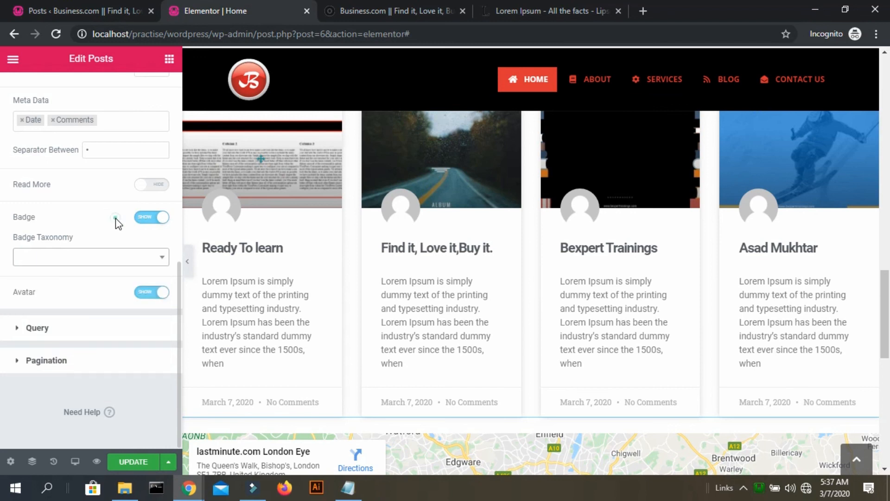
pyautogui.click(153, 218)
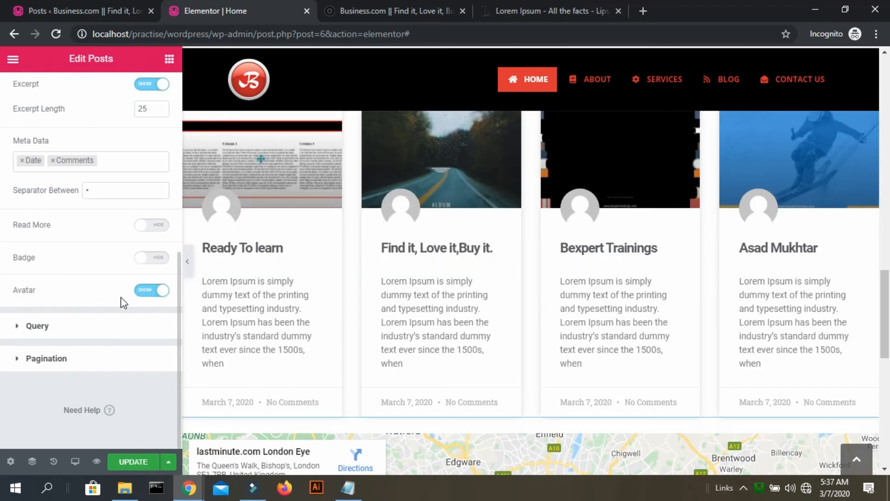
# - Set the Posts widget's layout to 3 columns
pyautogui.scroll(2, 123, 303)
pyautogui.scroll(2, 123, 302)
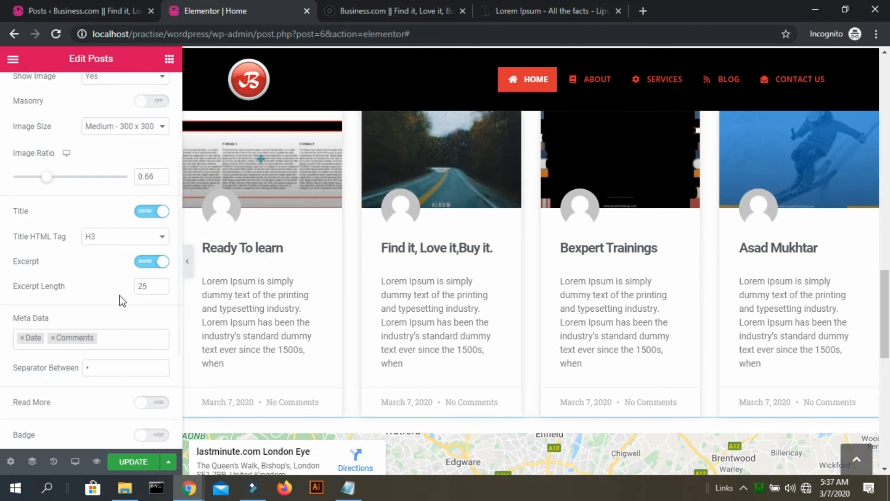
pyautogui.scroll(2, 122, 300)
pyautogui.scroll(3, 122, 301)
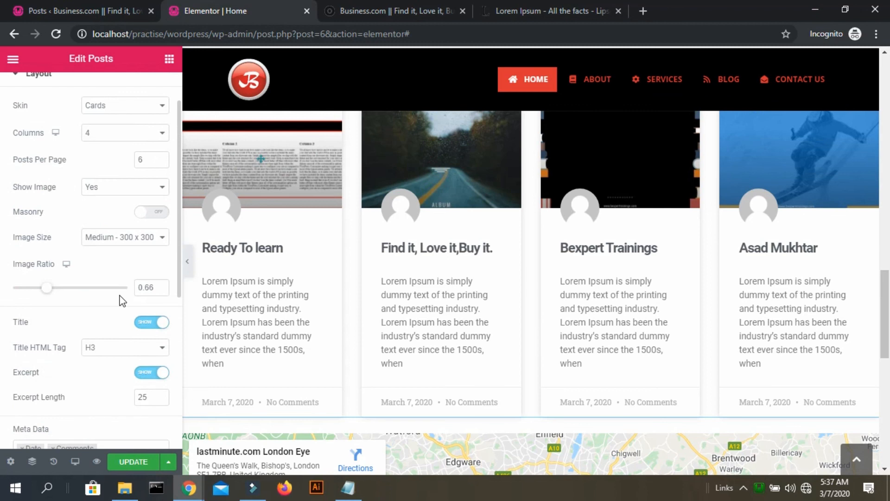
pyautogui.click(136, 183)
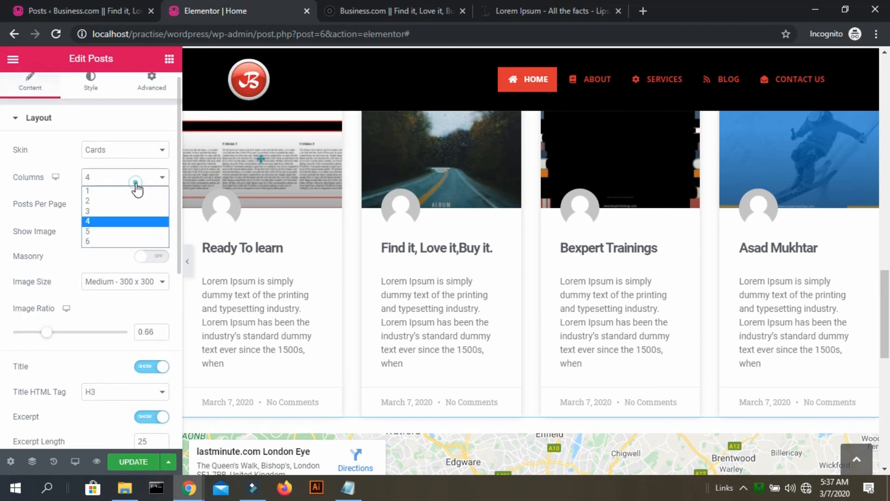
pyautogui.click(116, 211)
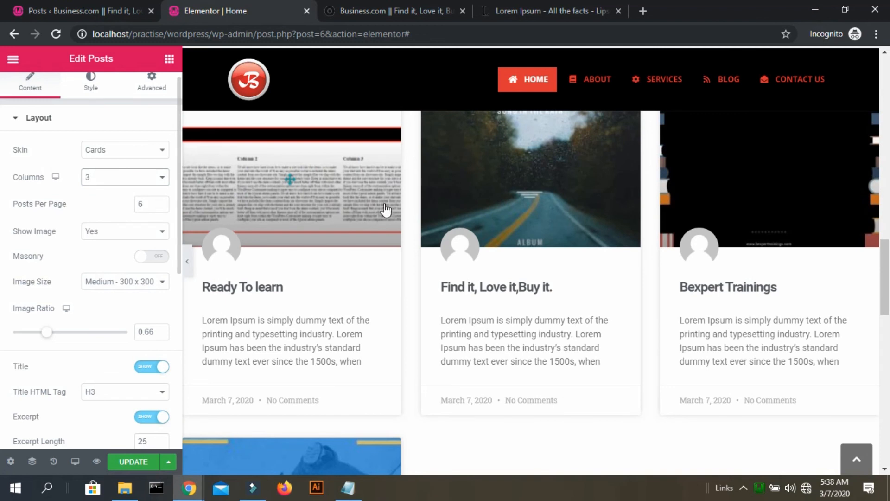
# - Limit the Posts widget to 3 posts per page and update the home page
pyautogui.scroll(-2, 384, 209)
pyautogui.doubleClick(142, 204)
pyautogui.write('3')
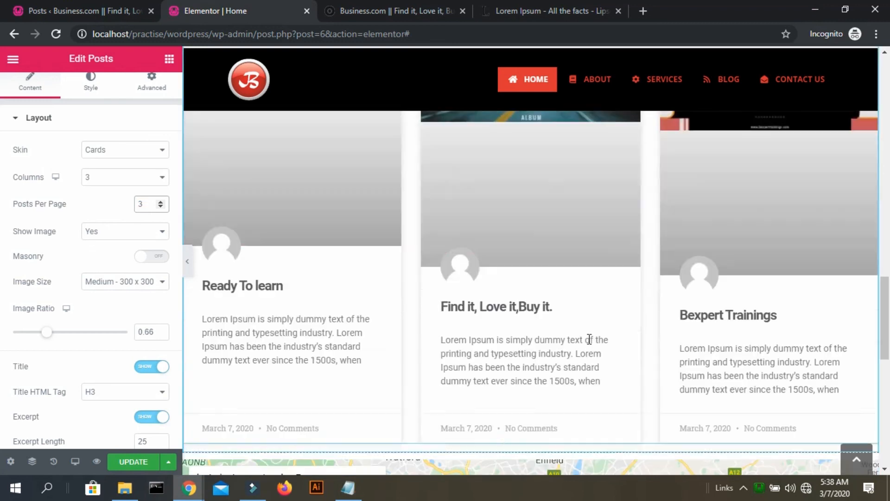
pyautogui.scroll(3, 850, 311)
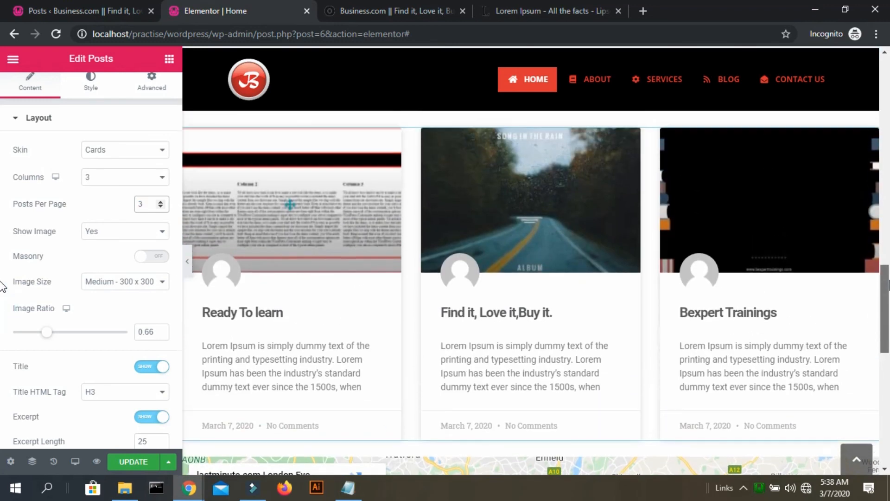
pyautogui.moveTo(889, 274); pyautogui.dragTo(889, 268)
pyautogui.click(131, 467)
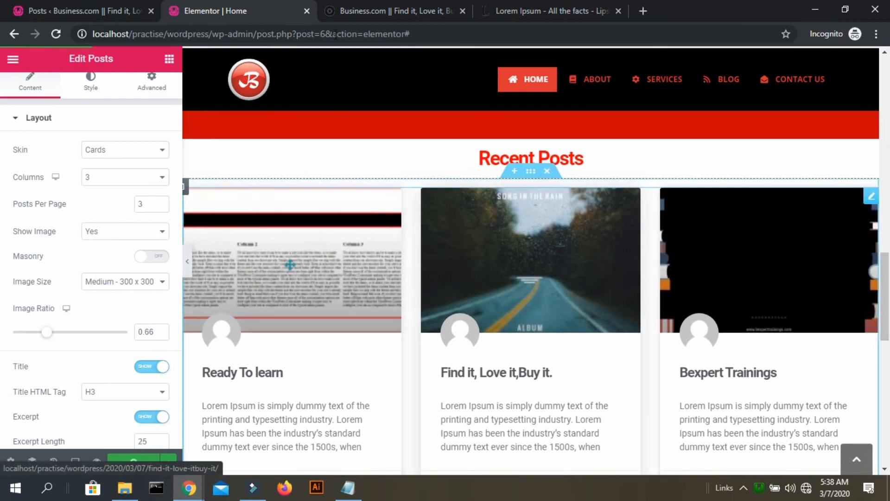
pyautogui.scroll(3, 458, 203)
pyautogui.scroll(-5, 458, 202)
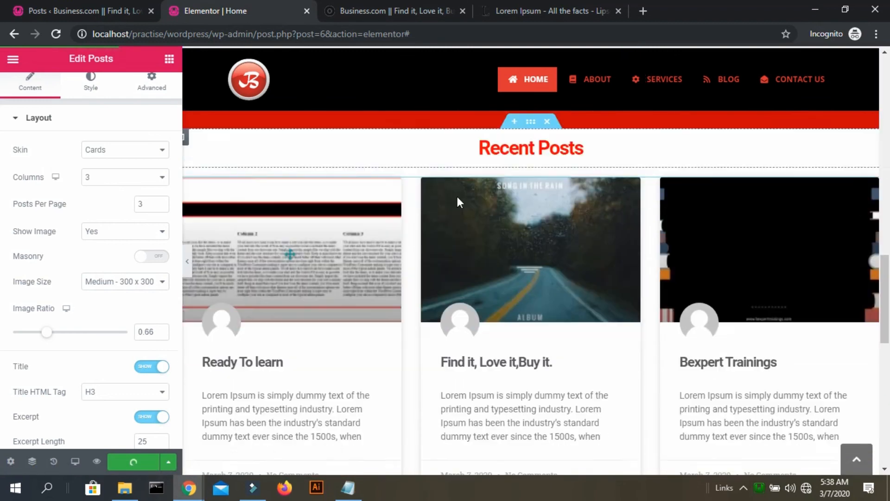
# - Reload the live home page and examine its sections from the slider down to the three-column Recent Posts area
pyautogui.click(366, 9)
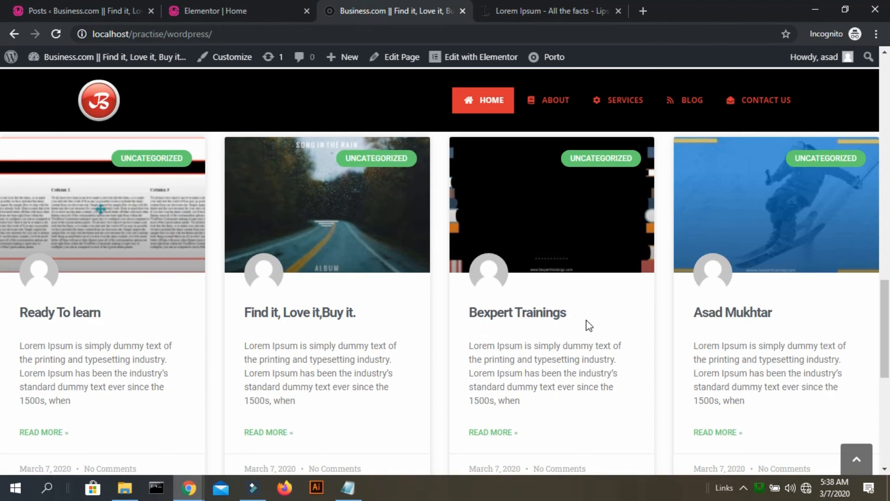
pyautogui.scroll(10, 589, 325)
pyautogui.press('F5')
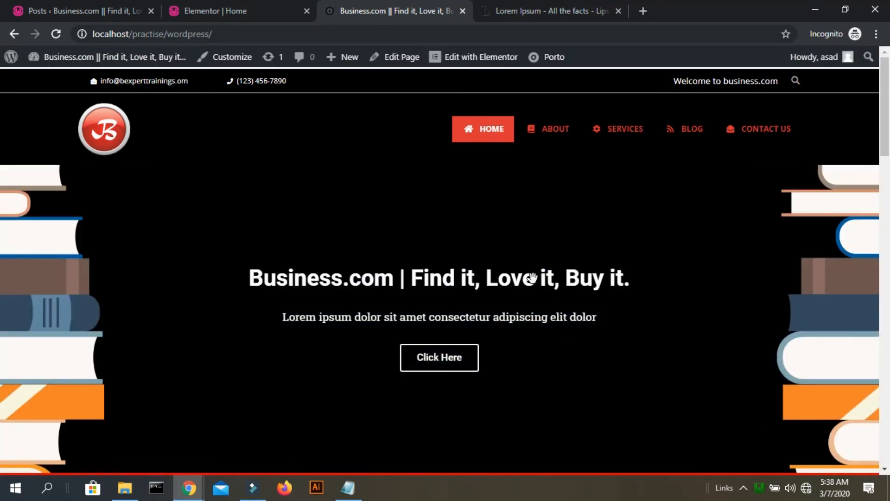
pyautogui.scroll(-2, 532, 277)
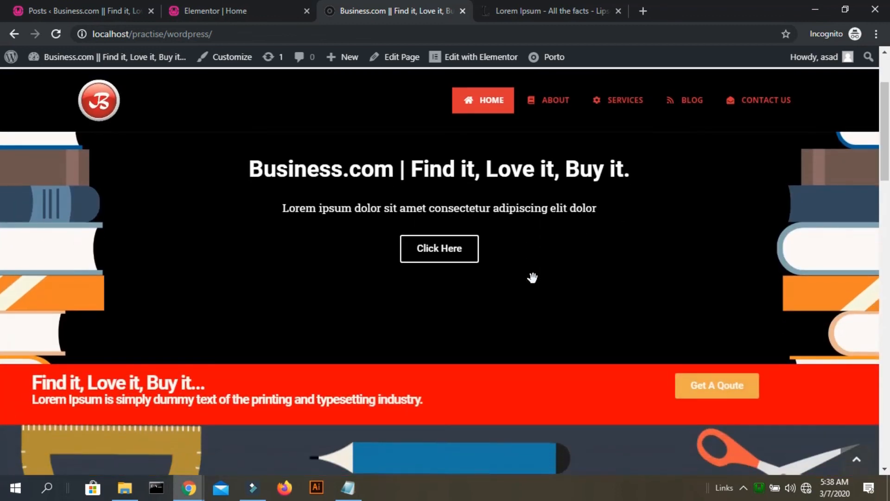
pyautogui.scroll(-2, 533, 277)
pyautogui.scroll(-4, 533, 277)
pyautogui.scroll(-3, 534, 279)
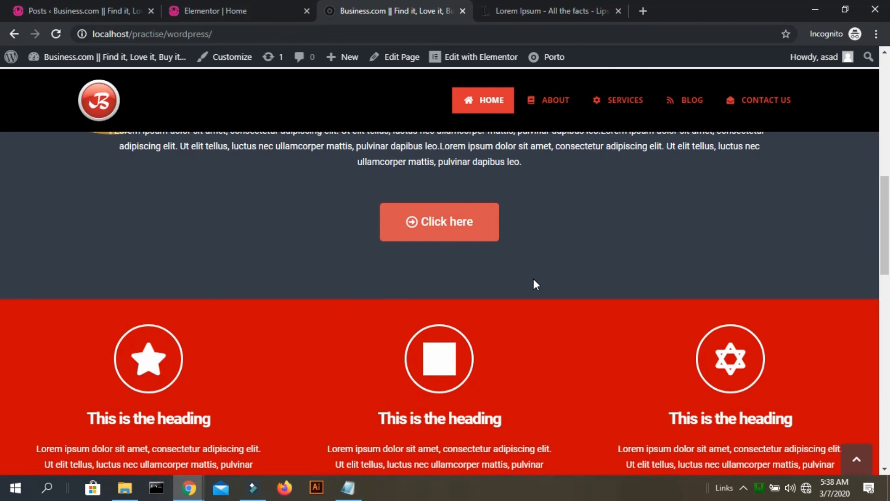
pyautogui.scroll(-3, 534, 280)
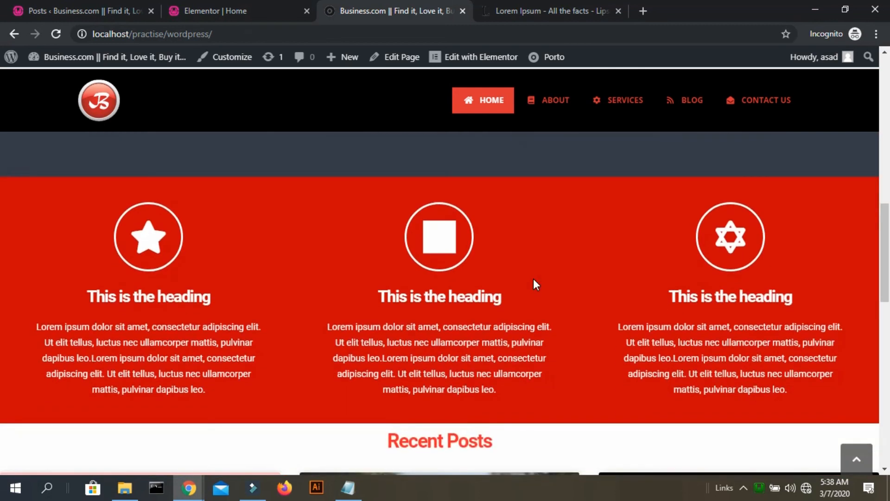
pyautogui.scroll(-3, 533, 279)
pyautogui.scroll(-3, 533, 280)
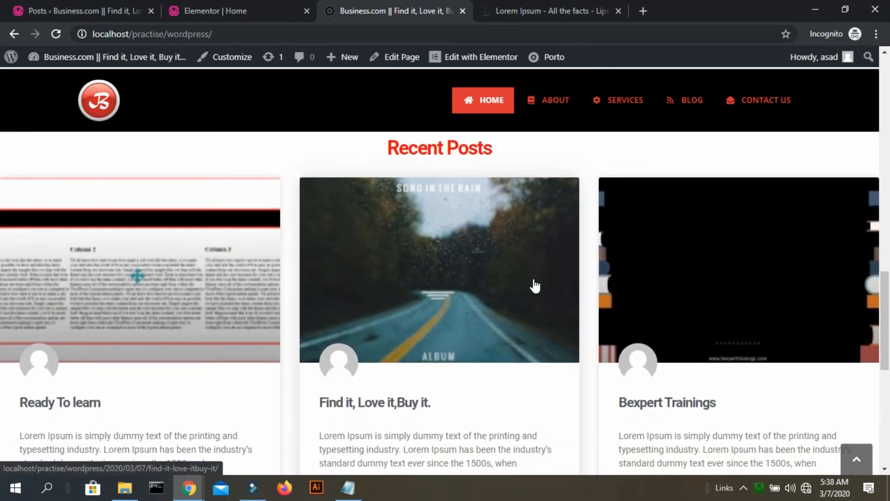
pyautogui.scroll(-3, 533, 280)
pyautogui.scroll(4, 533, 280)
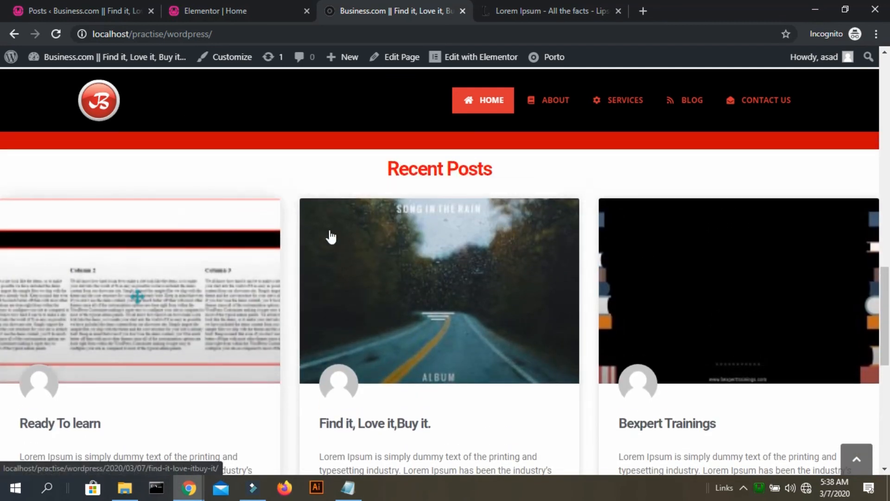
# - In the Elementor editor, set the Posts widget's layout to 4 columns with 4 posts per page
pyautogui.click(208, 10)
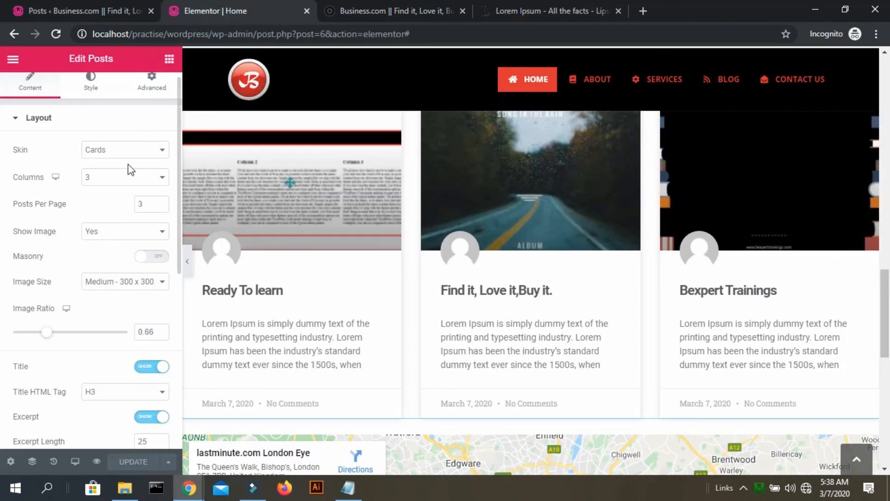
pyautogui.click(129, 176)
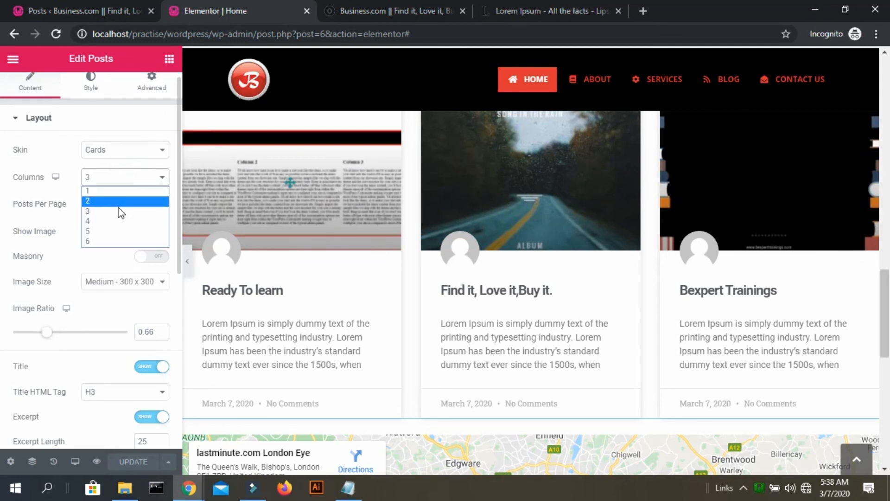
pyautogui.click(114, 222)
pyautogui.doubleClick(153, 203)
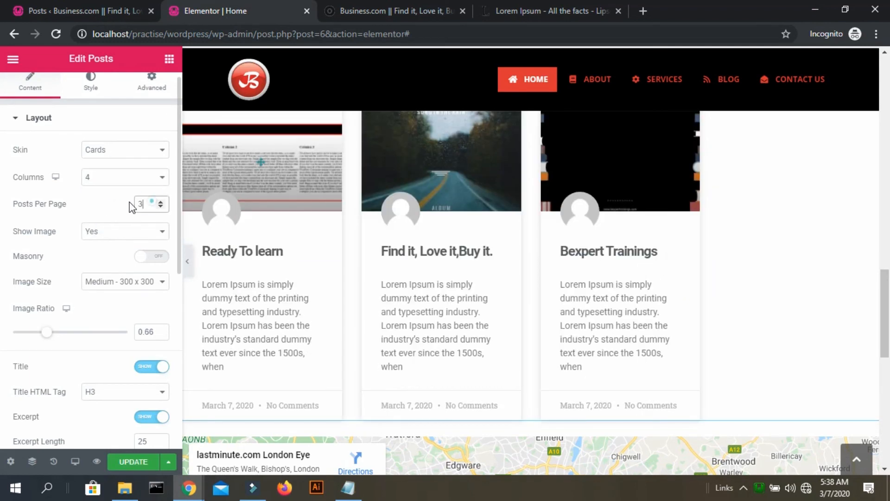
pyautogui.write('4')
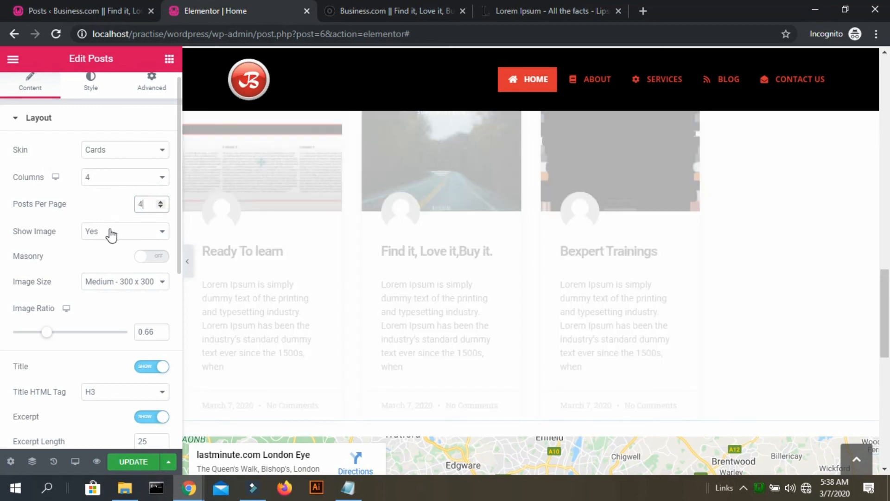
# - Reduce the Posts widget's image ratio to 0.62 and update the home page
pyautogui.click(135, 288)
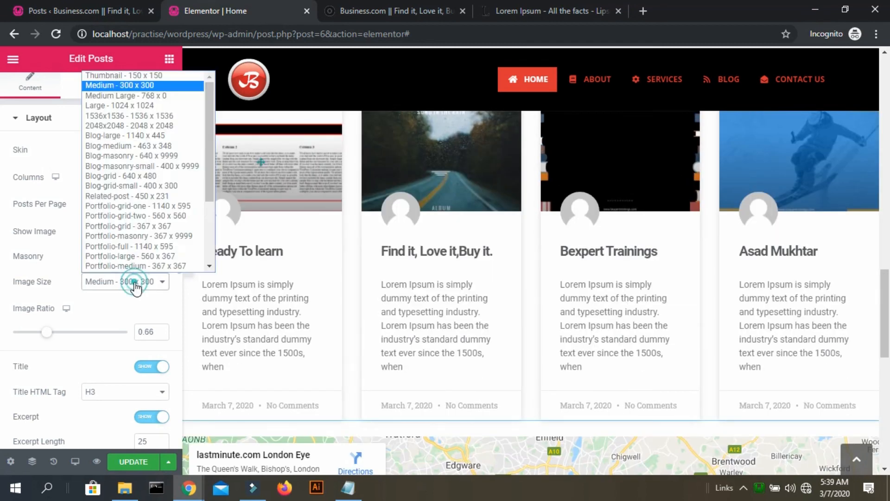
pyautogui.click(133, 284)
pyautogui.moveTo(49, 341)
pyautogui.mouseDown()
pyautogui.moveTo(29, 338)
pyautogui.moveTo(44, 333)
pyautogui.mouseUp()
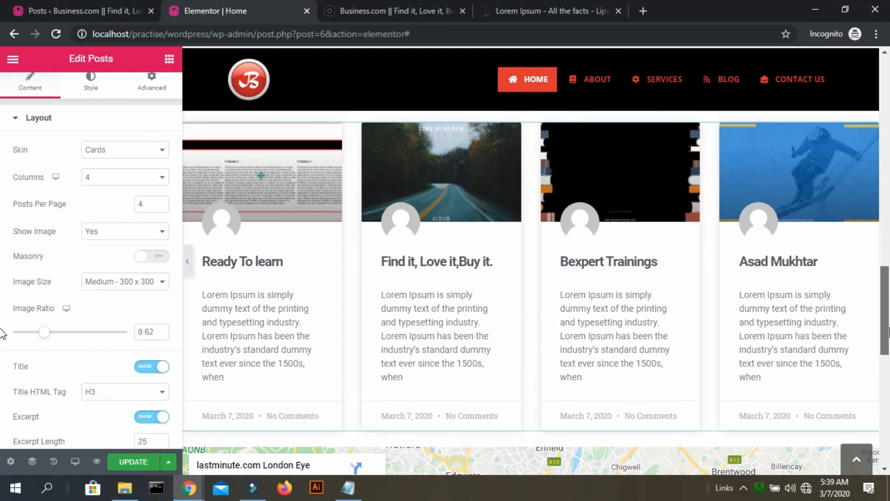
pyautogui.click(143, 462)
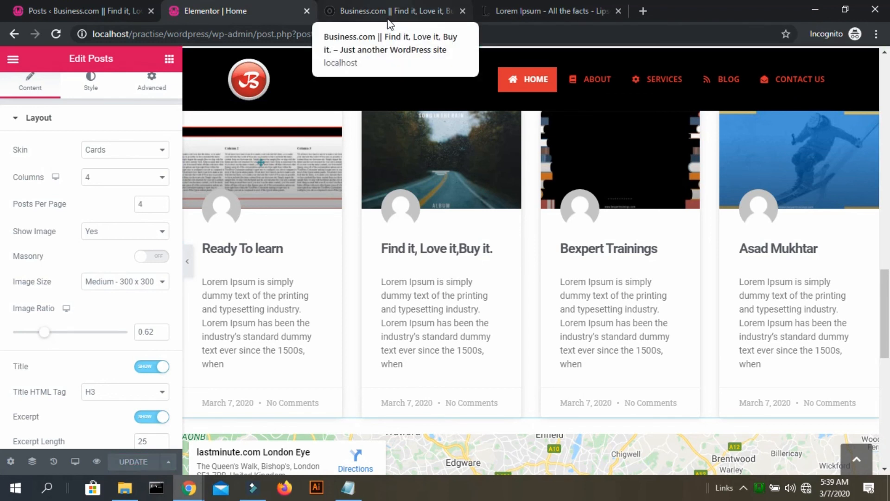
# - Reload the live home page and examine the Recent Posts row, the map section and the footer
pyautogui.click(388, 10)
pyautogui.scroll(10, 397, 283)
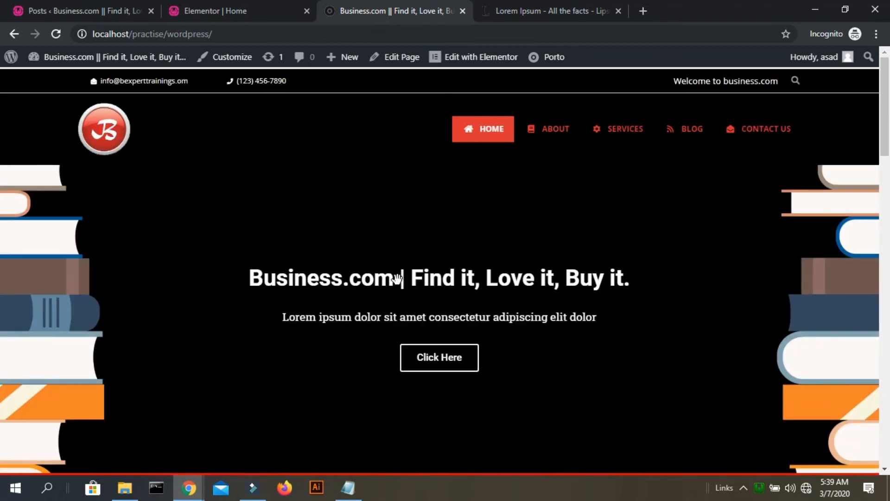
pyautogui.press('F5')
pyautogui.scroll(-20, 574, 277)
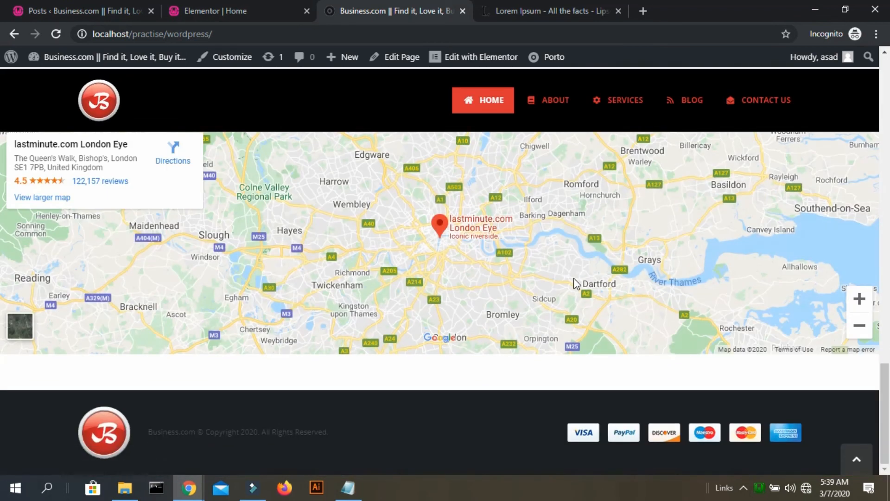
pyautogui.scroll(10, 575, 284)
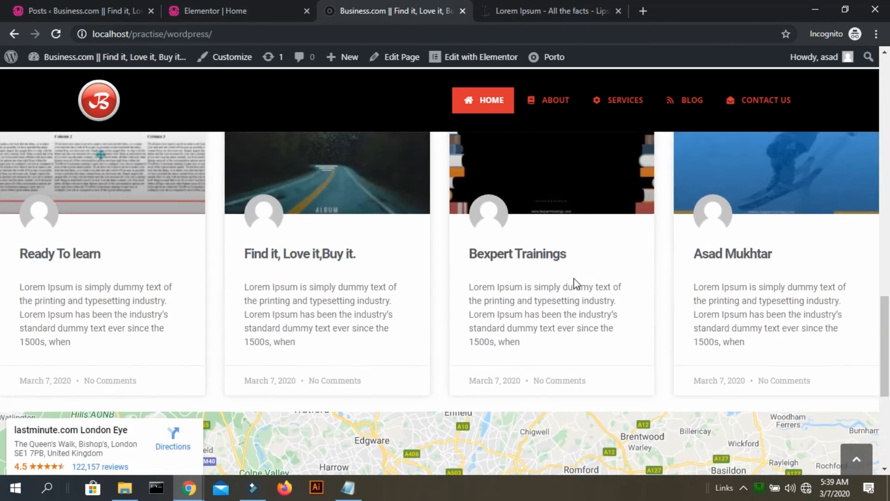
pyautogui.scroll(15, 574, 277)
pyautogui.scroll(-14, 573, 277)
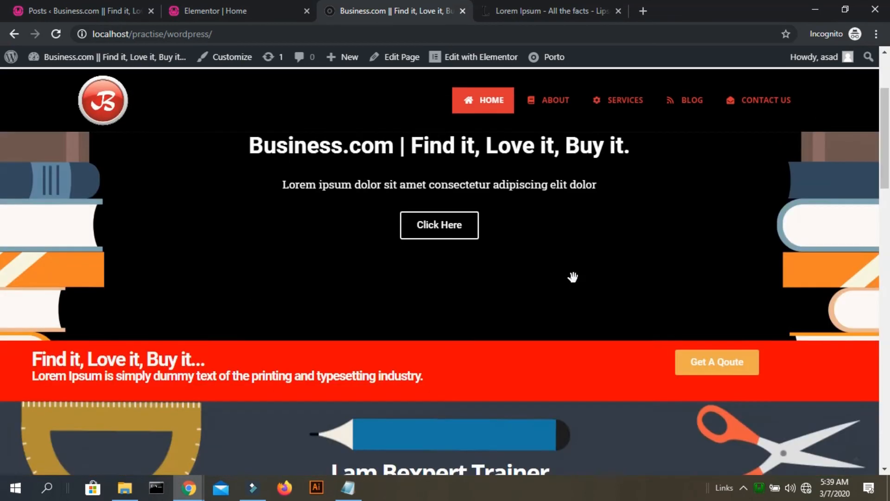
pyautogui.scroll(-10, 574, 277)
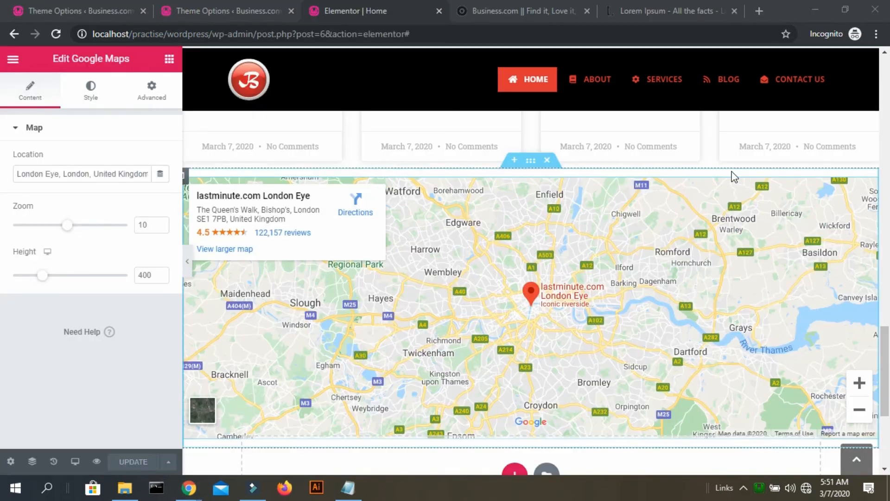
# - Reload the live home page again, review it down to the map and footer, and return the slider to its first slide
pyautogui.moveTo(885, 370); pyautogui.dragTo(889, 139)
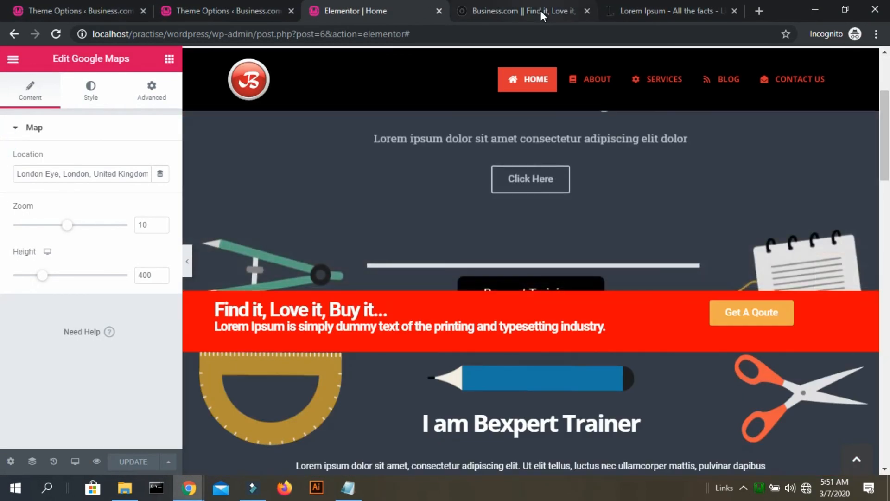
pyautogui.click(540, 10)
pyautogui.scroll(15, 520, 181)
pyautogui.press('F5')
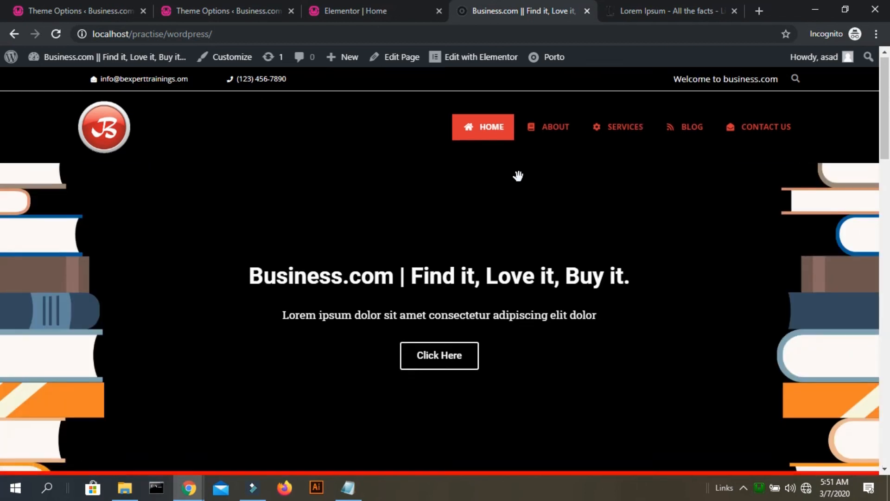
pyautogui.scroll(-20, 517, 176)
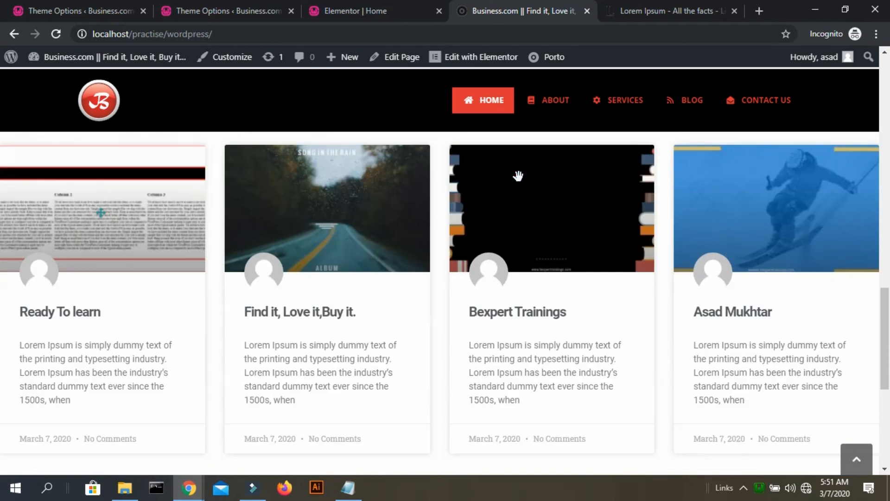
pyautogui.scroll(-5, 518, 176)
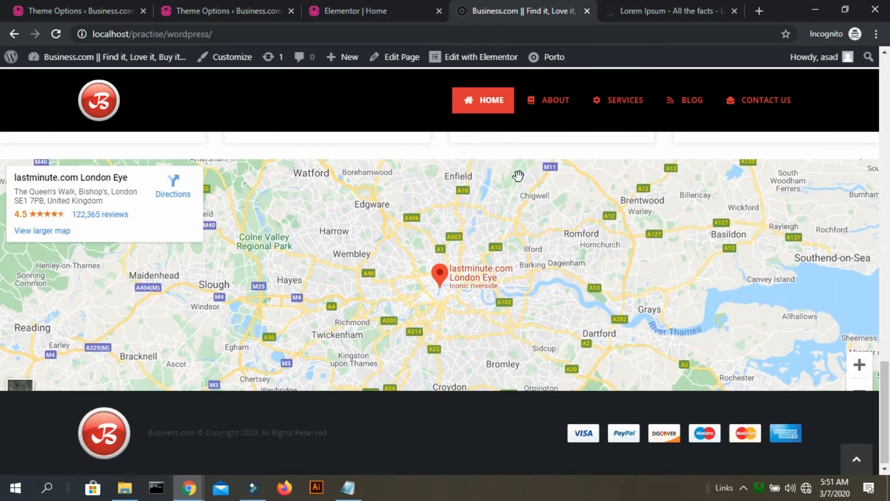
pyautogui.scroll(20, 518, 176)
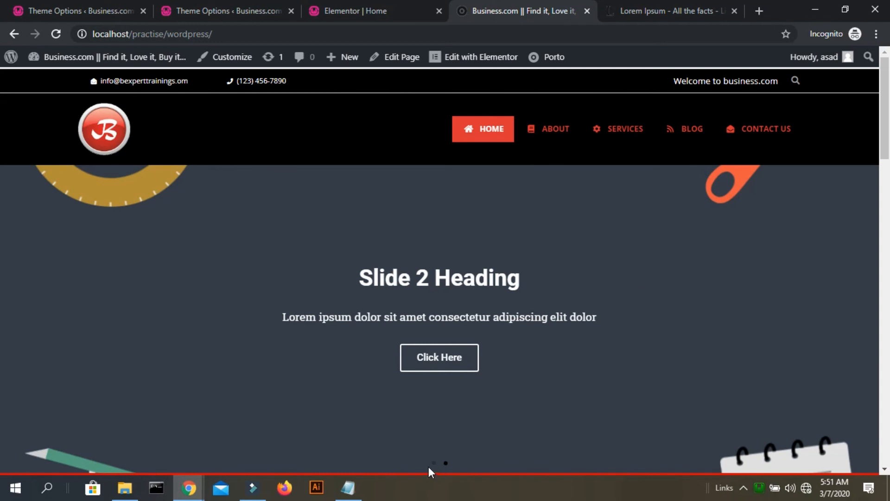
pyautogui.click(433, 463)
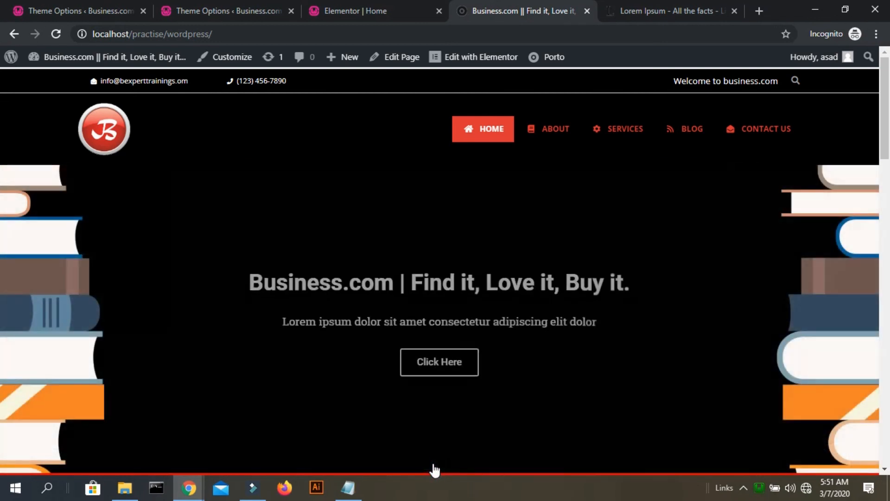